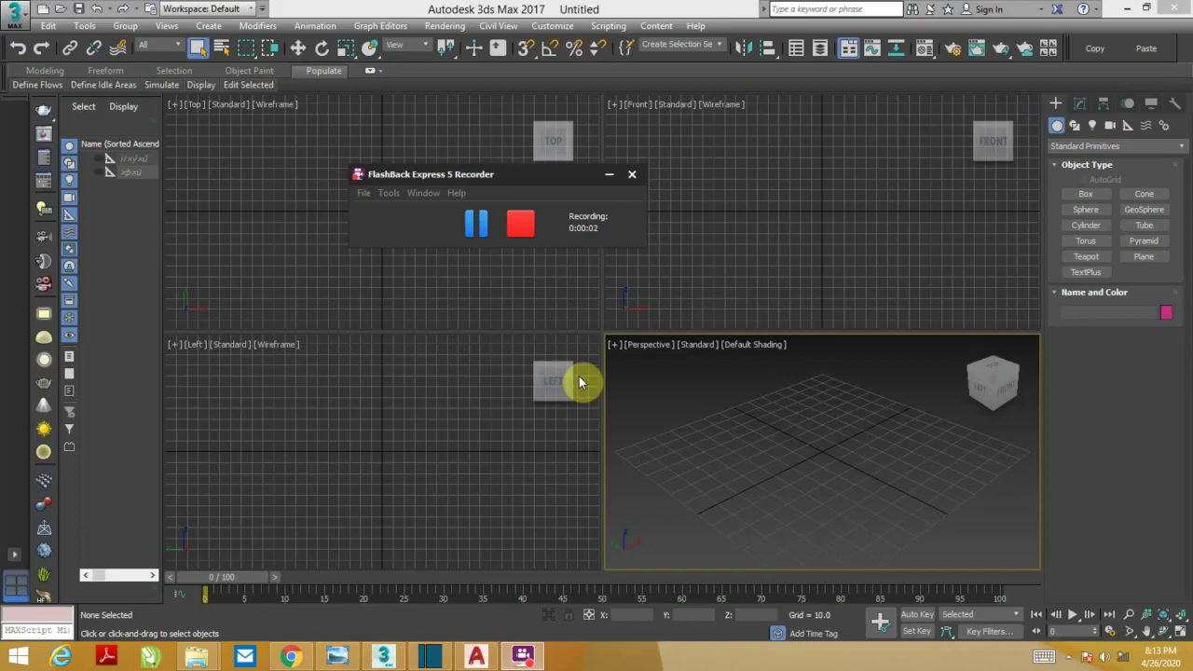
Bring the empty 3ds Max scene forward to dismiss the FlashBack recorder window
{"action": "left_click", "coordinate": [759, 382]}
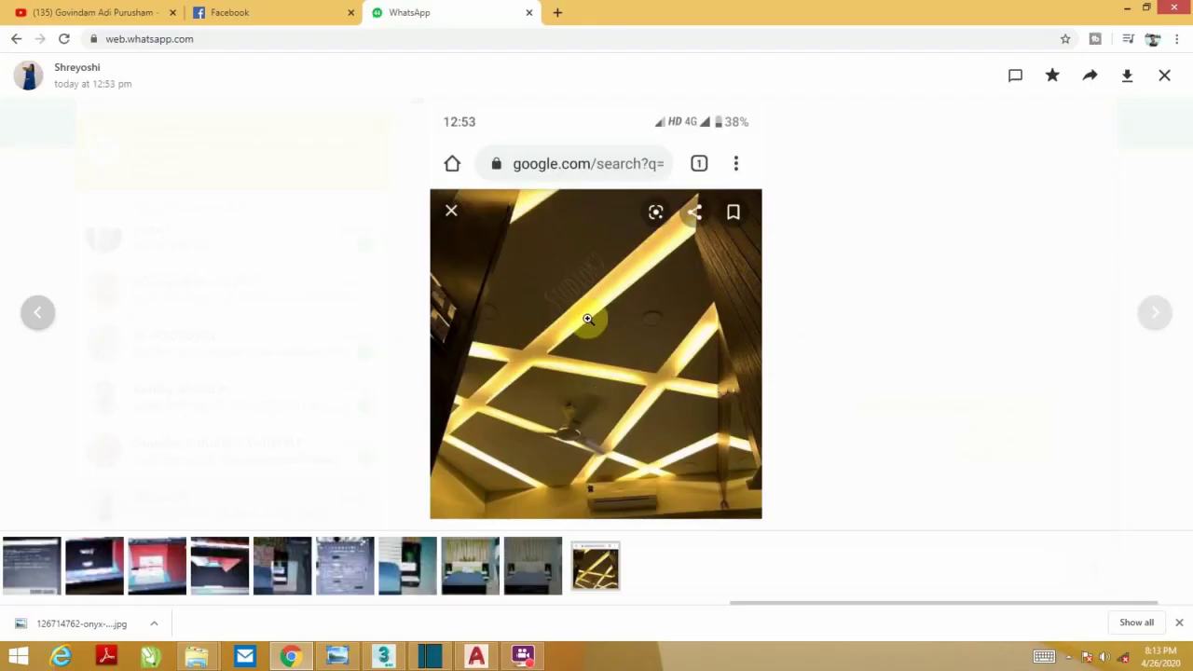
Save the ceiling photo as a JPEG into Desktop > youtube, then minimize the browser and 3ds Max
{"action": "right_click", "coordinate": [563, 298]}
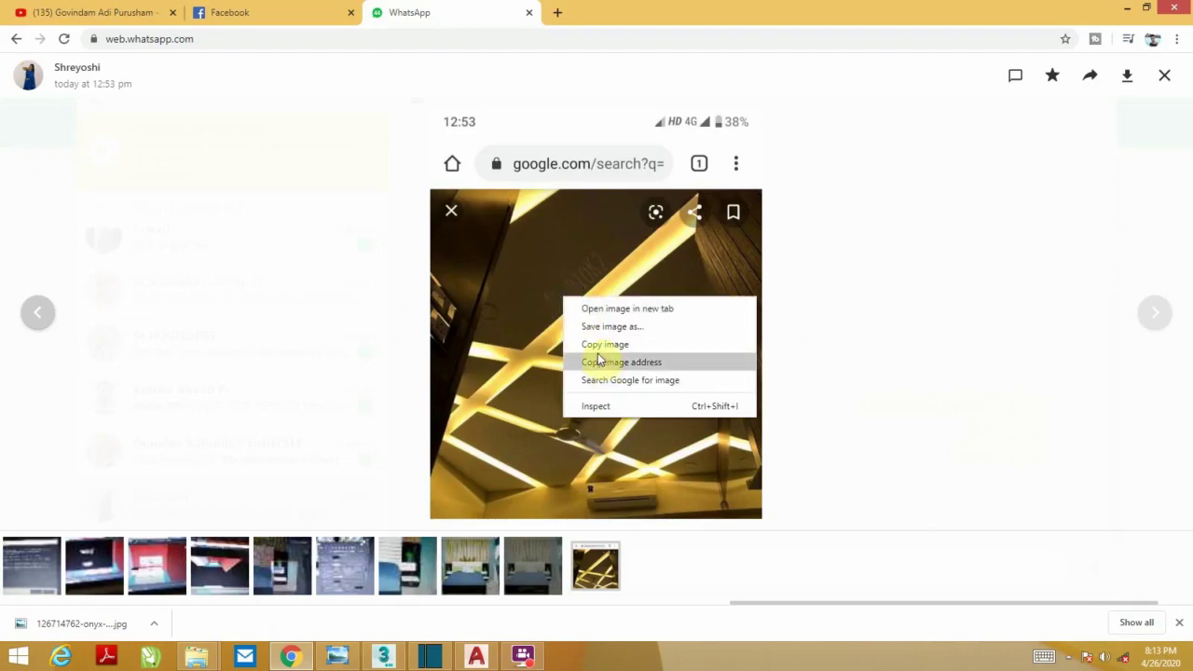
{"action": "left_click", "coordinate": [615, 326]}
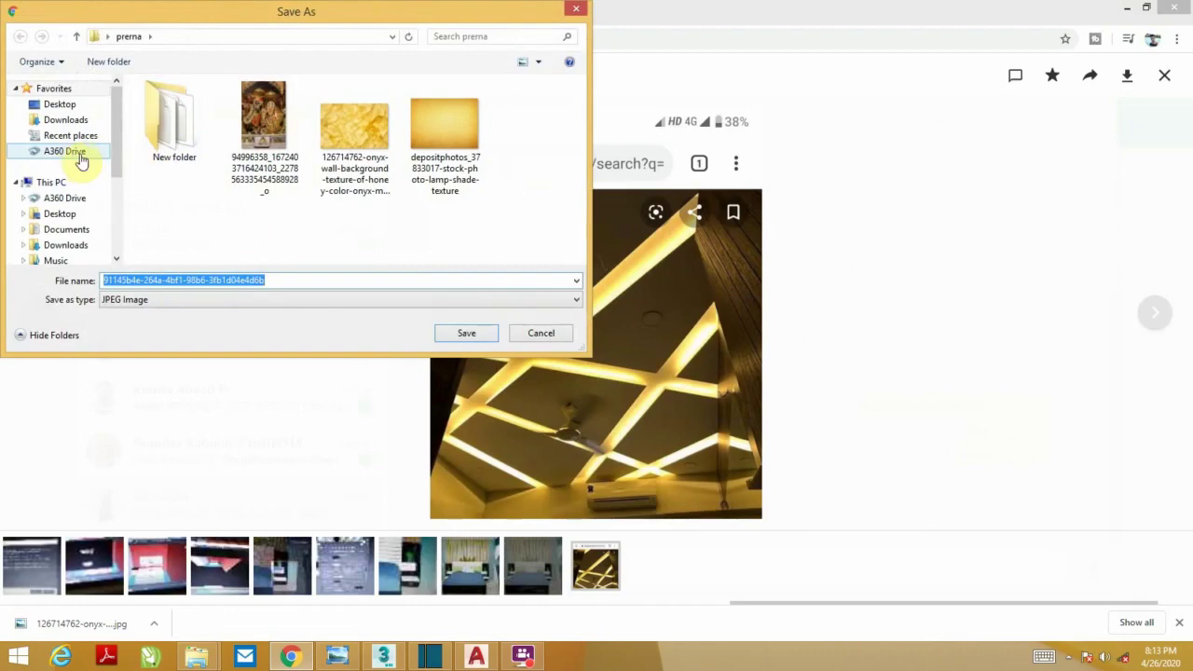
{"action": "left_click", "coordinate": [78, 106]}
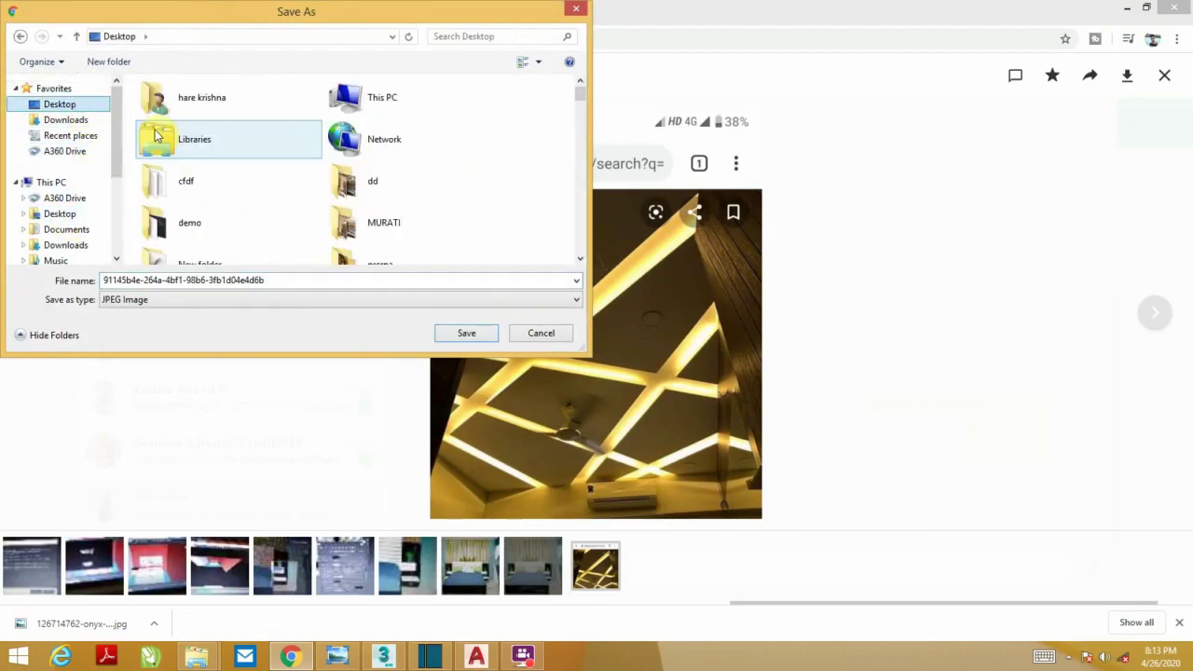
{"action": "left_click", "coordinate": [156, 136]}
{"action": "scroll", "coordinate": [155, 136], "scroll_direction": "down", "scroll_amount": 3}
{"action": "double_click", "coordinate": [214, 98]}
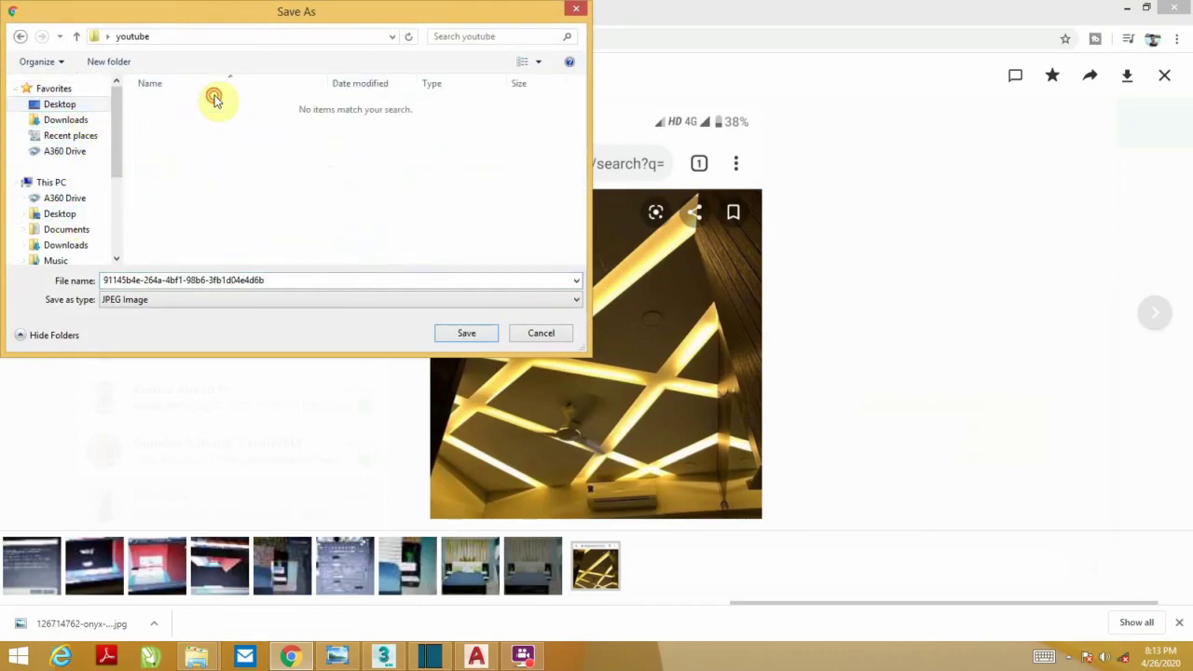
{"action": "left_click", "coordinate": [472, 333]}
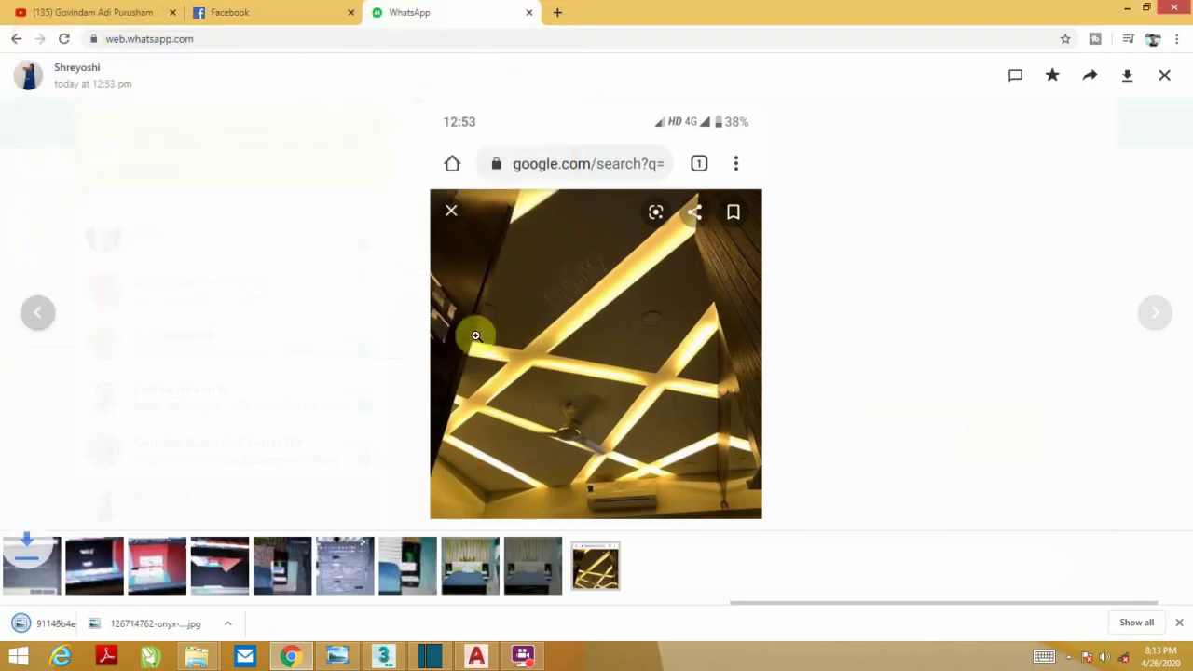
{"action": "left_click", "coordinate": [1125, 9]}
{"action": "left_click", "coordinate": [1125, 10]}
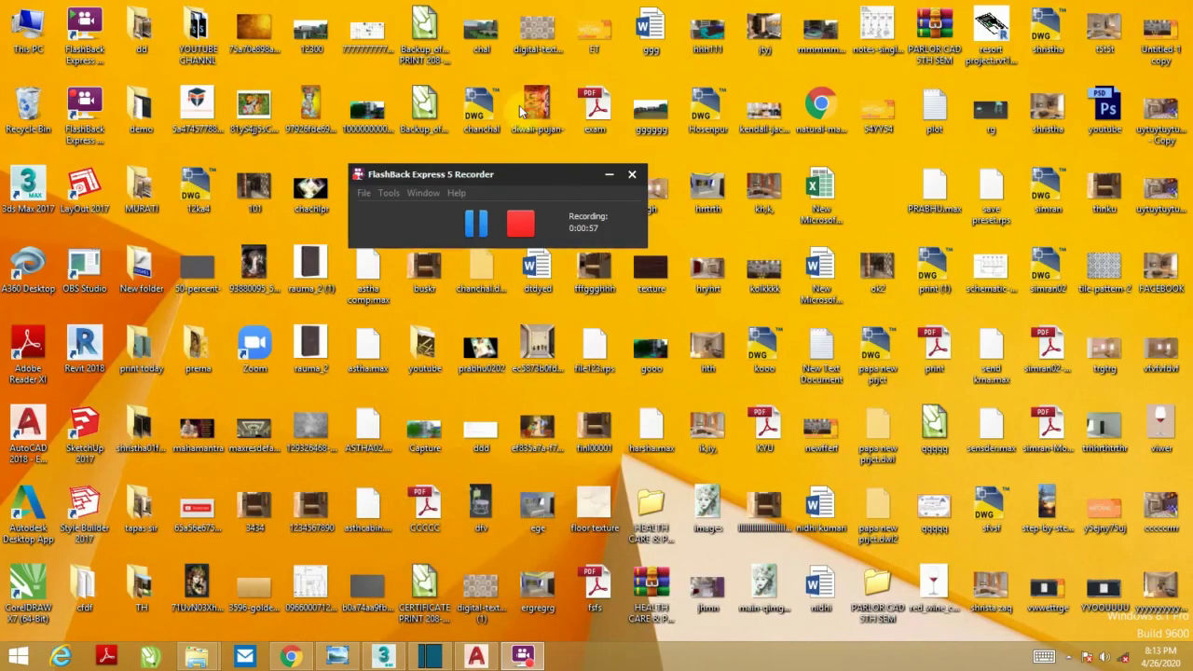
View the saved ceiling photo from Desktop > youtube in a 3ds Max image window, then minimize 3ds Max
{"action": "left_click", "coordinate": [379, 658]}
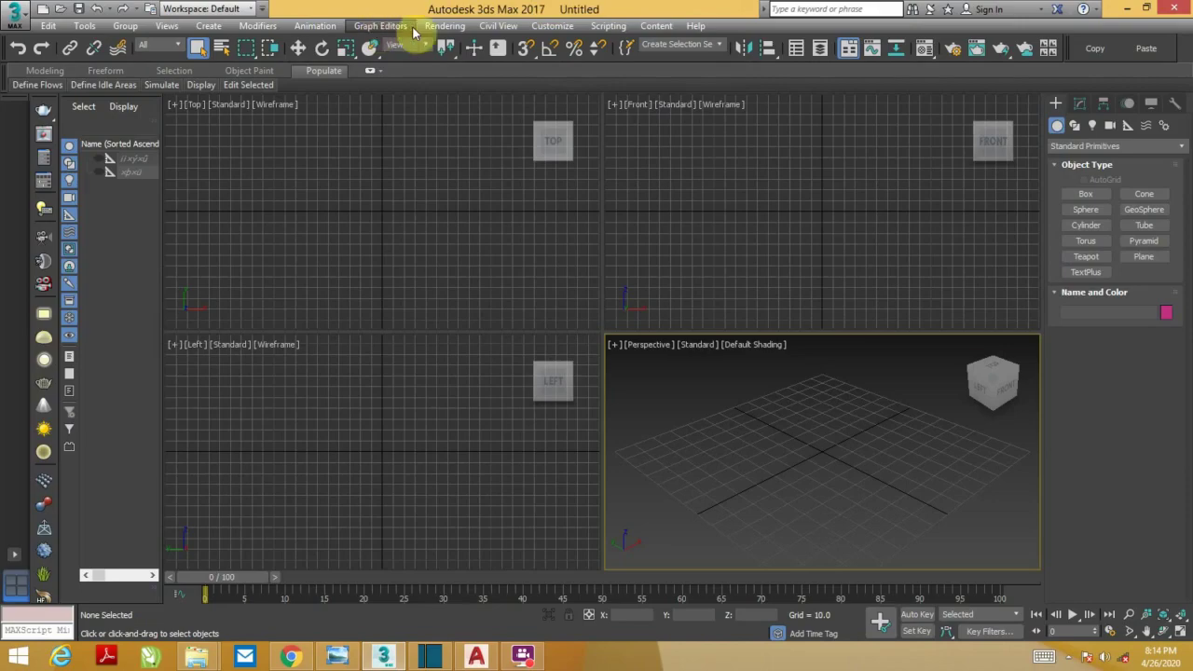
{"action": "left_click", "coordinate": [445, 25]}
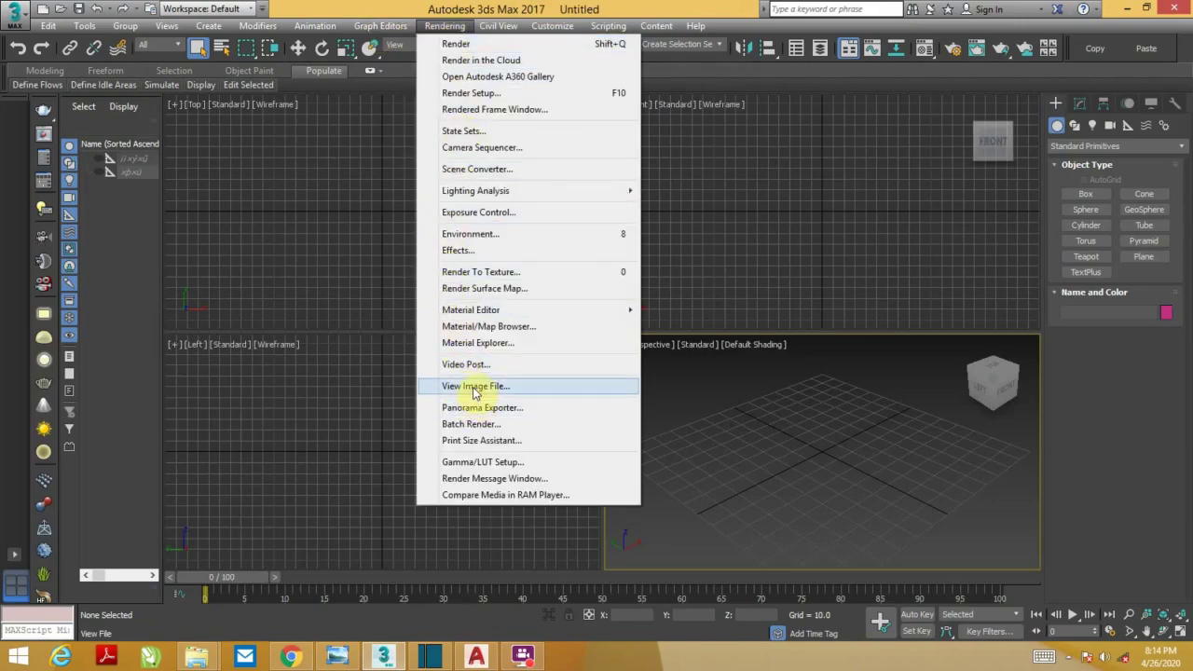
{"action": "left_click", "coordinate": [469, 390]}
{"action": "left_click", "coordinate": [59, 152]}
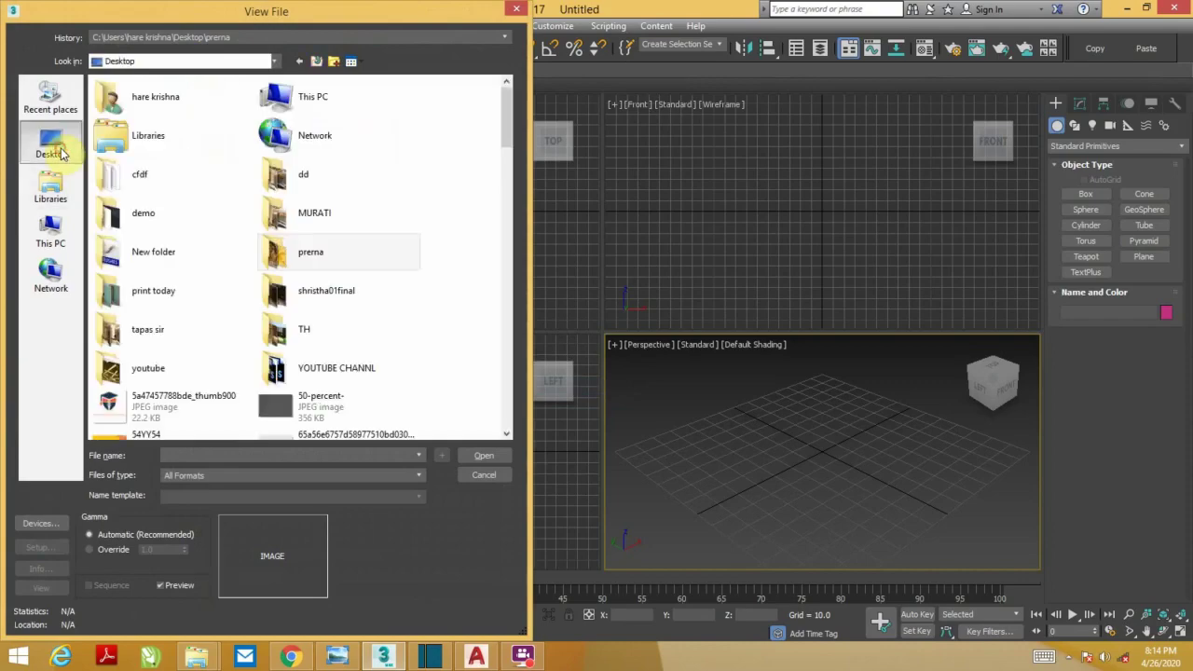
{"action": "type", "text": "y"}
{"action": "left_click", "coordinate": [151, 183]}
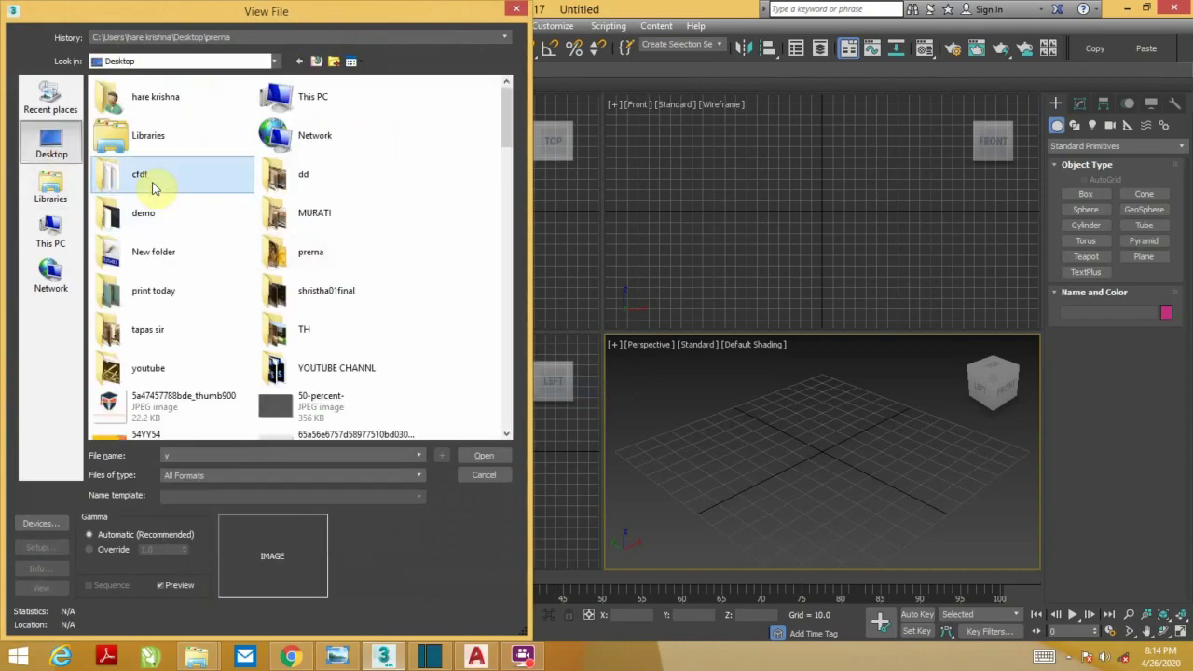
{"action": "key", "text": "y"}
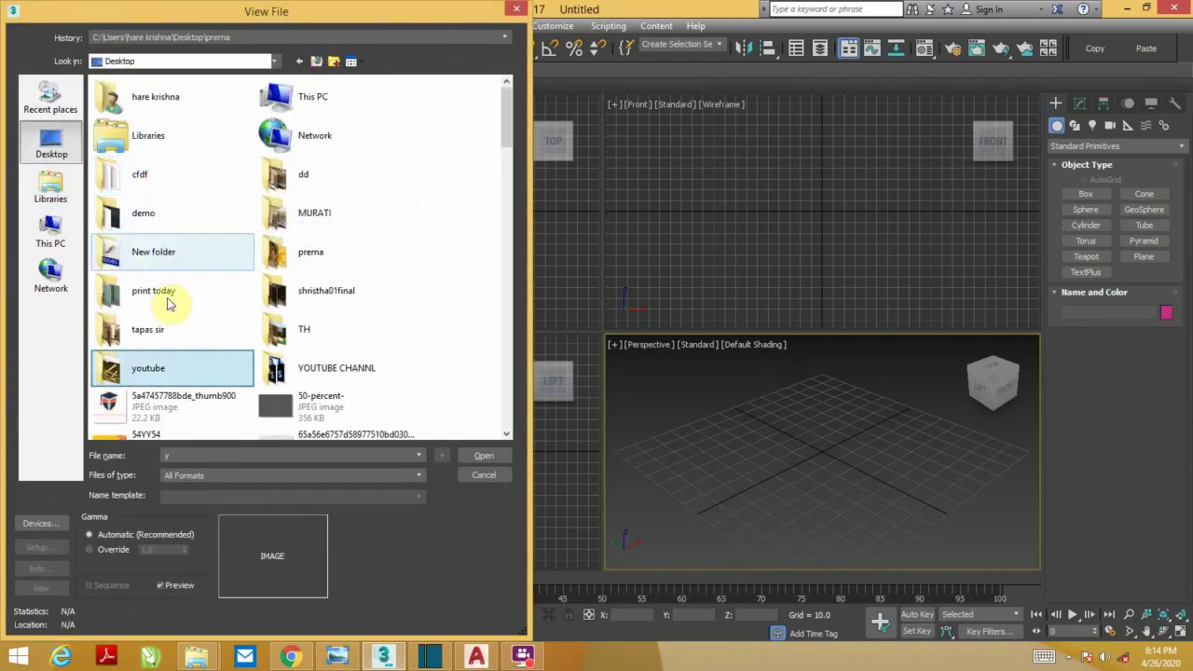
{"action": "left_click", "coordinate": [165, 376]}
{"action": "double_click", "coordinate": [165, 375]}
{"action": "double_click", "coordinate": [130, 131]}
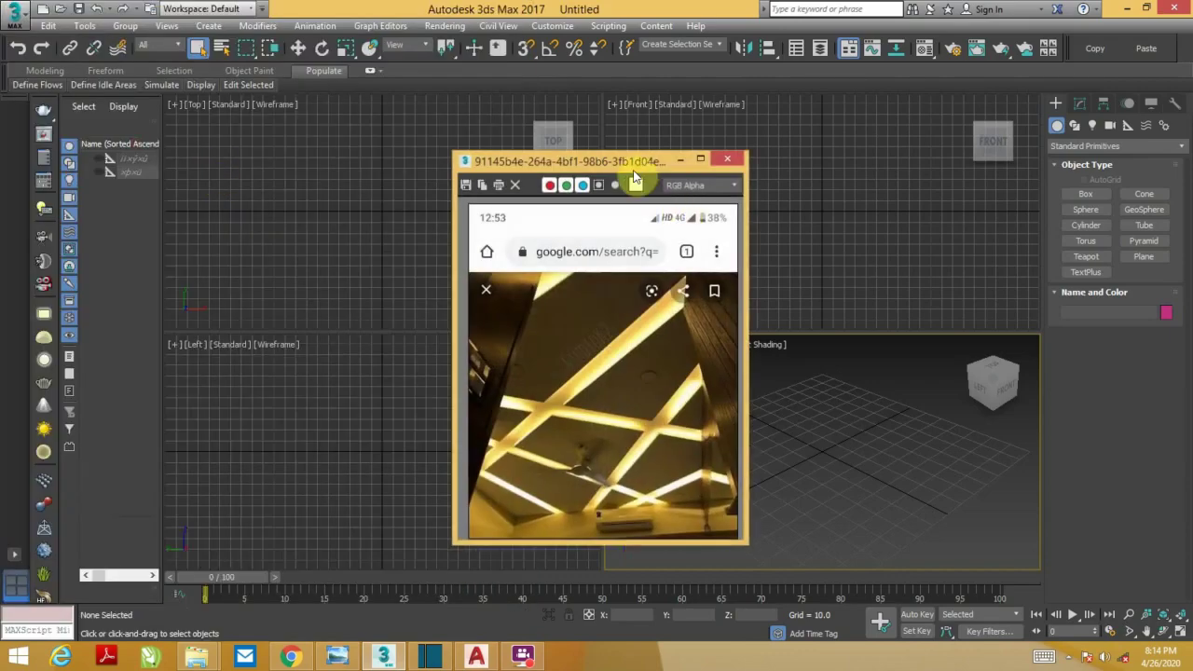
{"action": "mouse_move", "coordinate": [639, 177]}
{"action": "left_mouse_down"}
{"action": "mouse_move", "coordinate": [370, 128]}
{"action": "mouse_move", "coordinate": [258, 69]}
{"action": "left_mouse_up"}
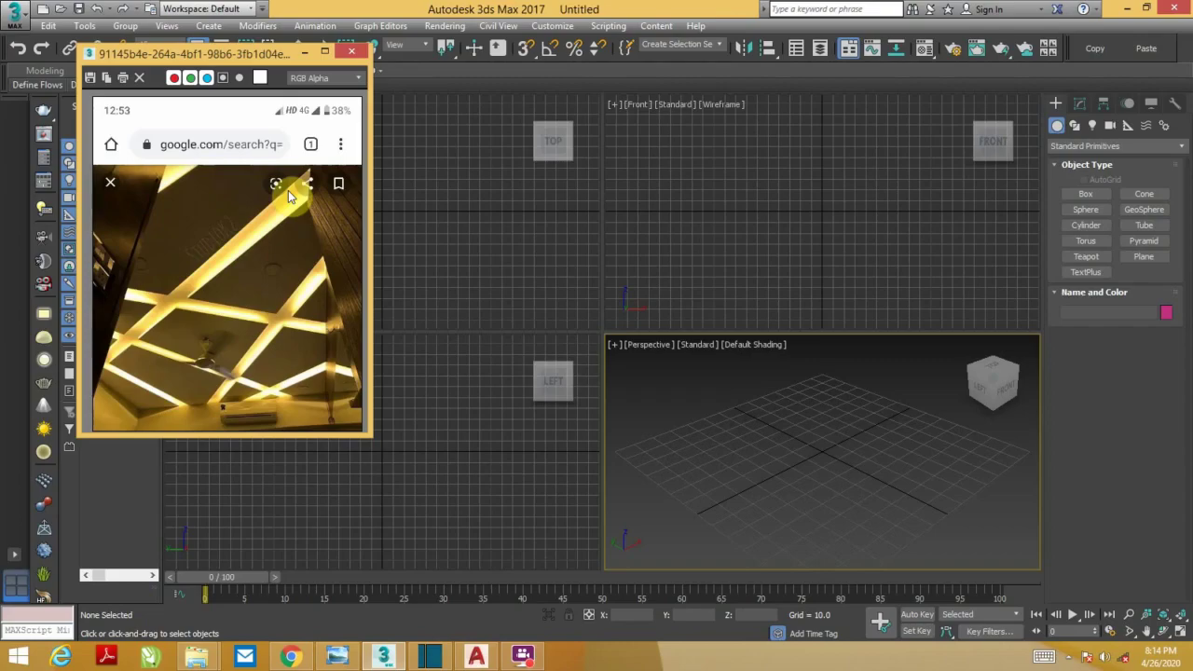
{"action": "left_click", "coordinate": [383, 657]}
Draw a 10' by 12' rectangular ceiling outline with Ortho-constrained lines
{"action": "left_click", "coordinate": [476, 657]}
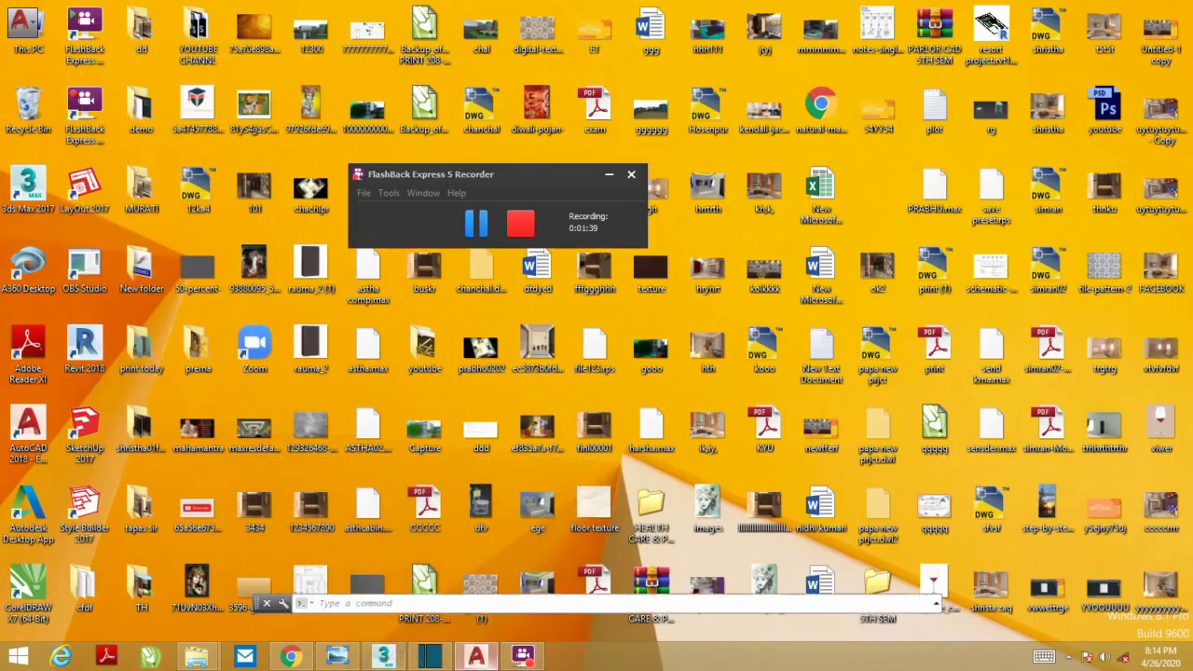
{"action": "left_click", "coordinate": [531, 658]}
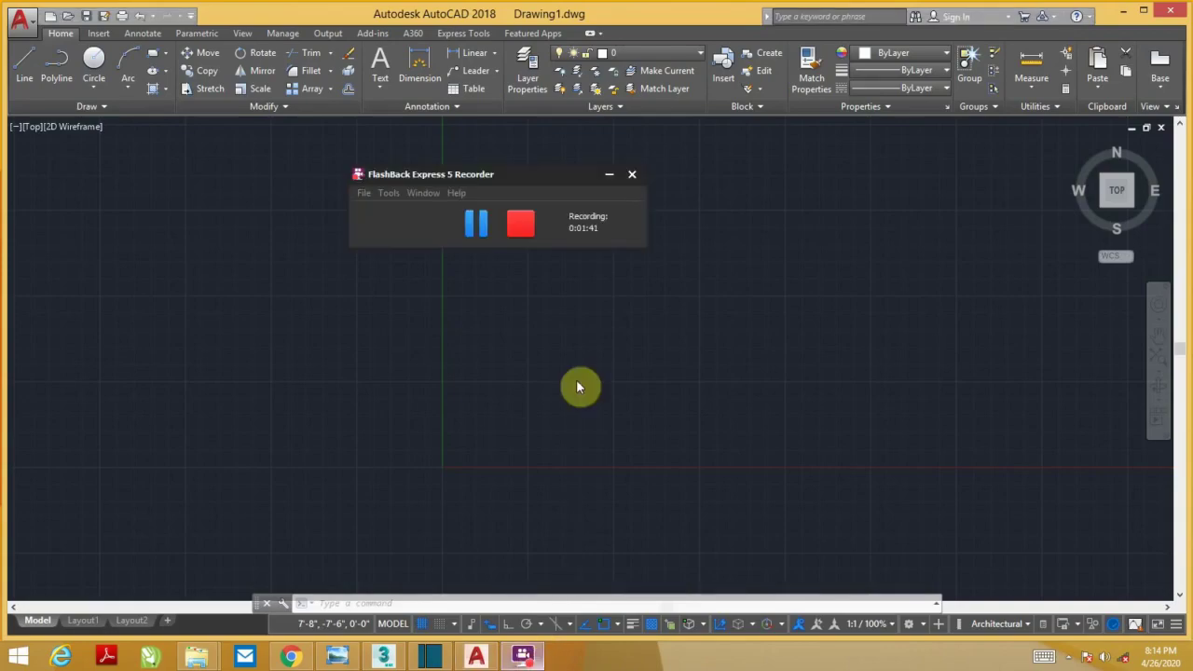
{"action": "left_click", "coordinate": [607, 175]}
{"action": "mouse_move", "coordinate": [643, 290]}
{"action": "middle_mouse_down"}
{"action": "mouse_move", "coordinate": [495, 307]}
{"action": "mouse_move", "coordinate": [528, 303]}
{"action": "middle_mouse_up"}
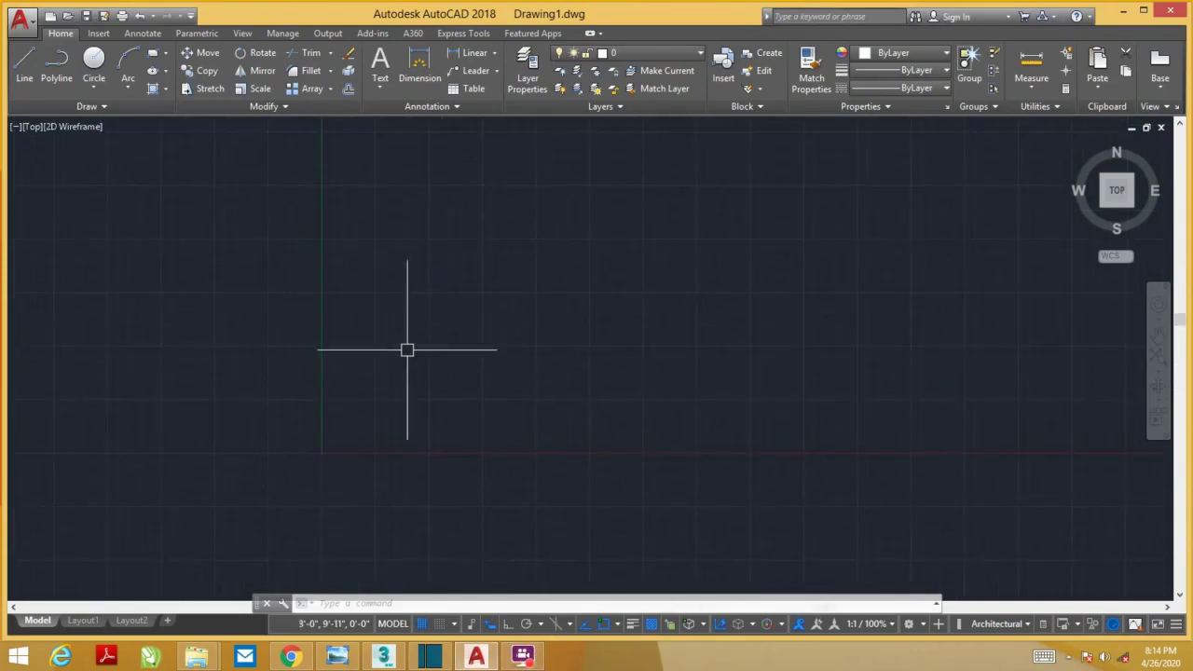
{"action": "left_click", "coordinate": [24, 65]}
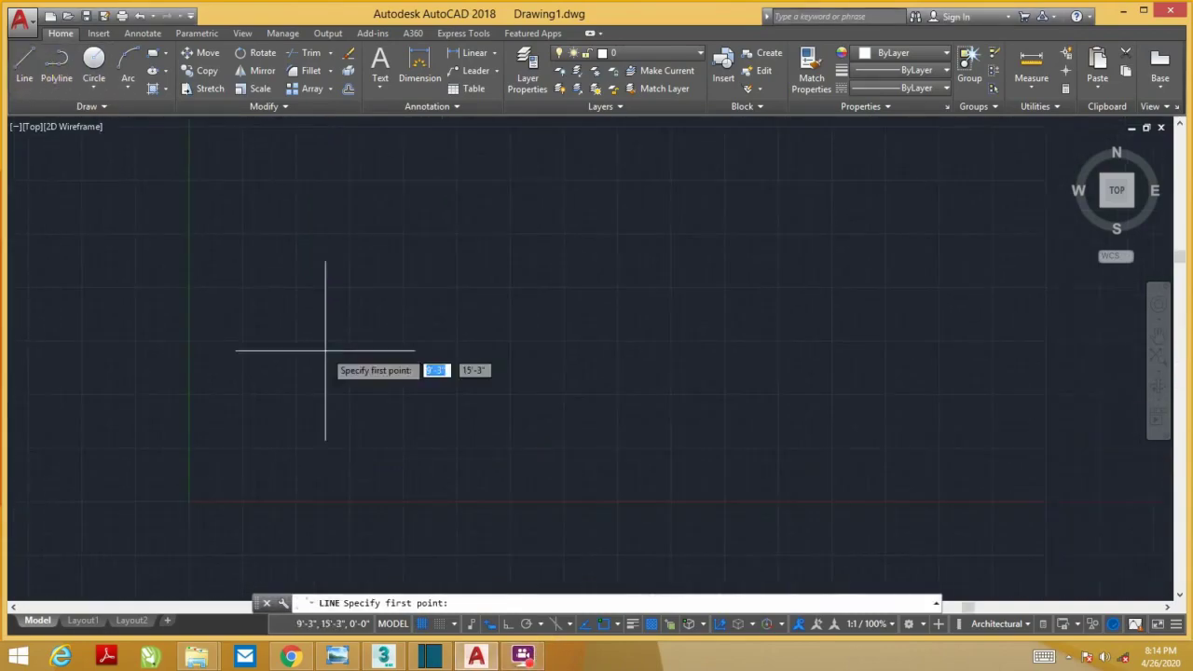
{"action": "left_click", "coordinate": [377, 456]}
{"action": "key", "text": "F8"}
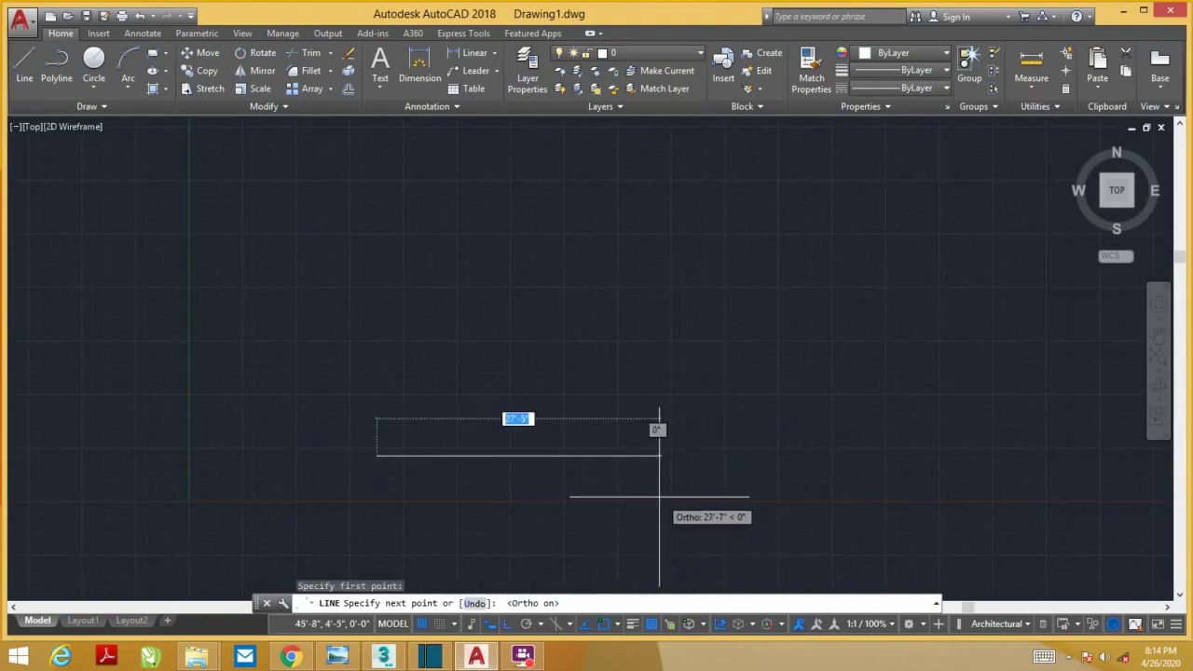
{"action": "type", "text": "10"}
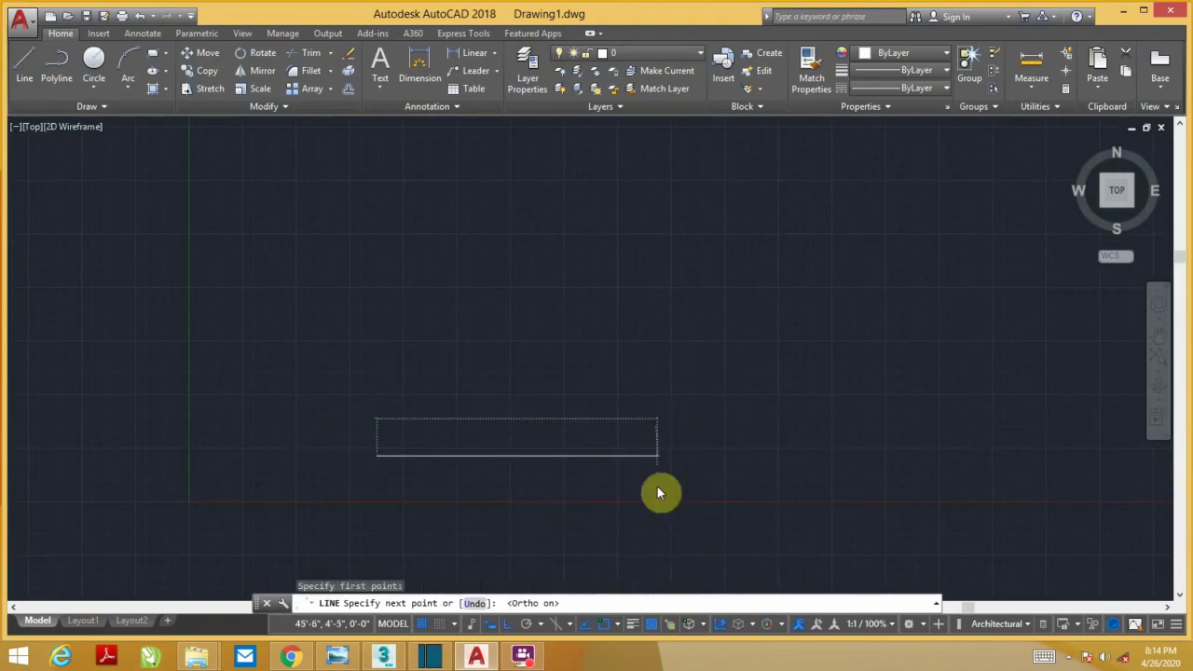
{"action": "key", "text": "Return"}
{"action": "type", "text": "12"}
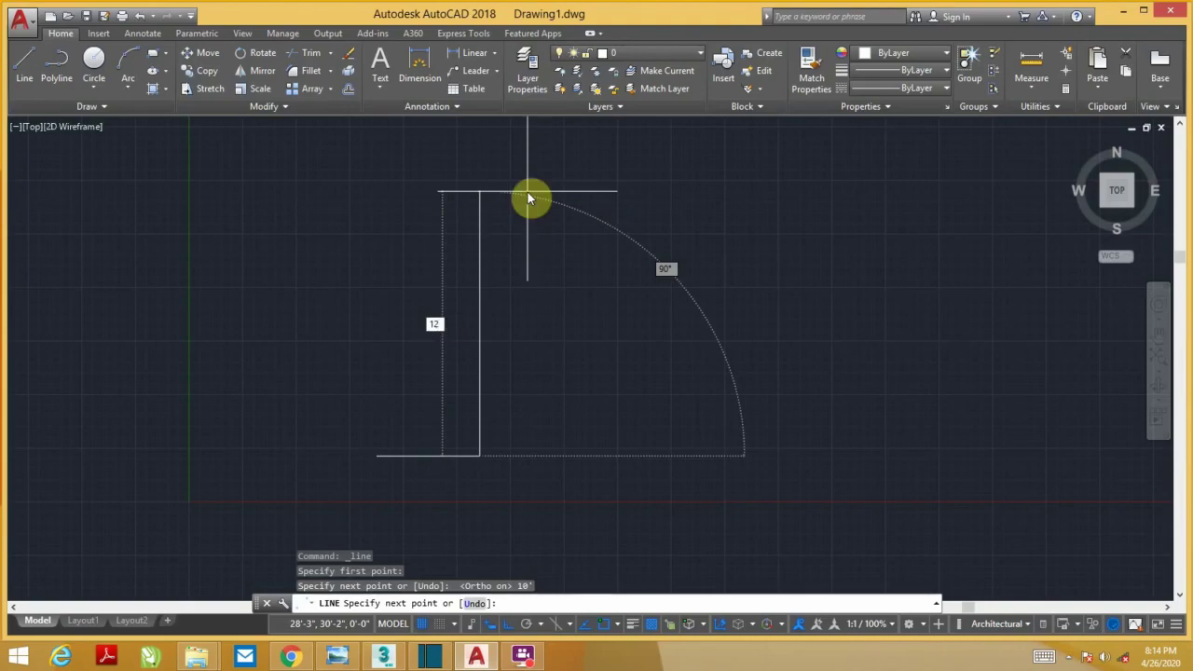
{"action": "key", "text": "Return"}
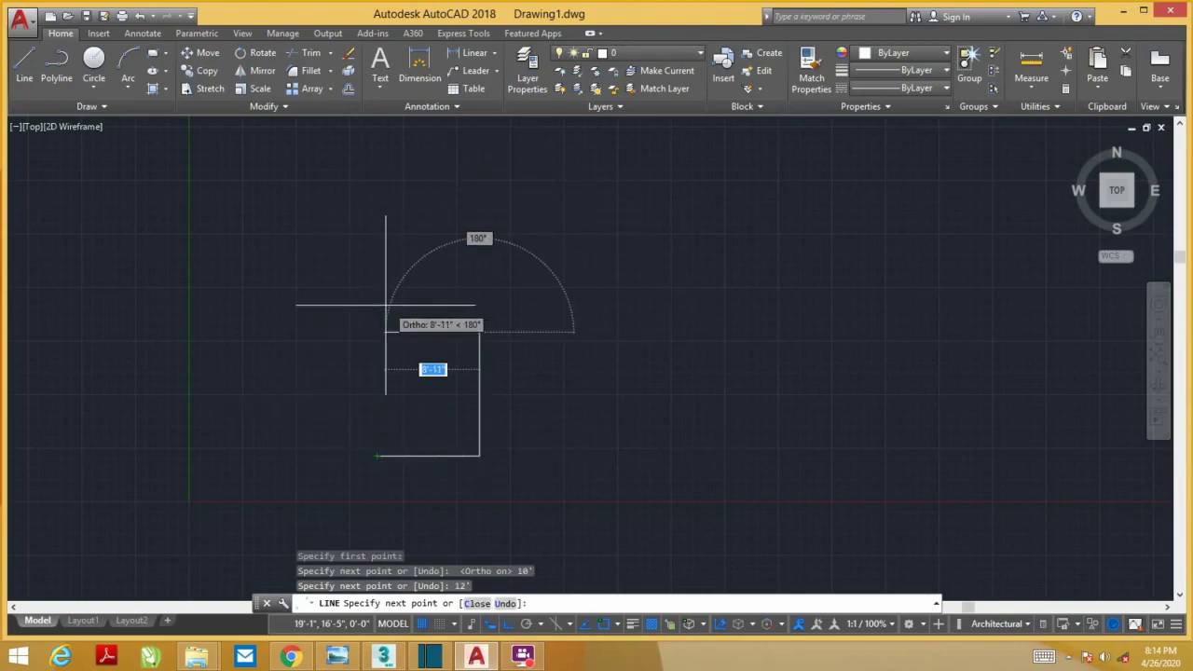
{"action": "left_click", "coordinate": [375, 331]}
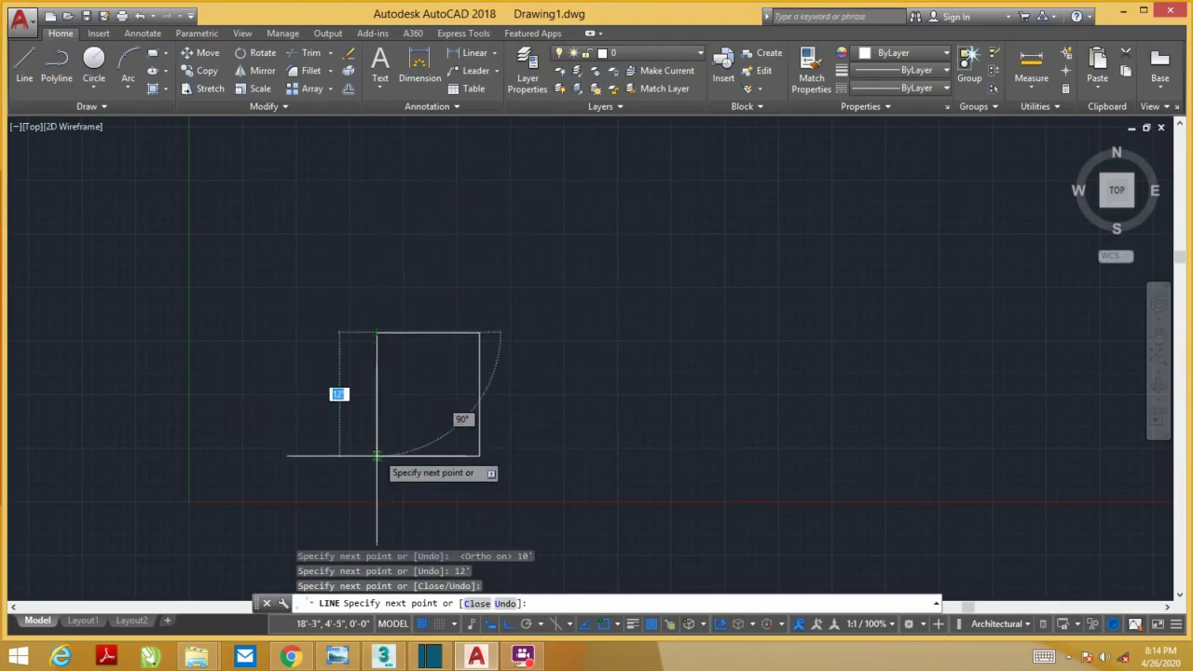
{"action": "left_click", "coordinate": [377, 456]}
{"action": "key", "text": "Escape"}
{"action": "key", "text": "Escape"}
Reposition the rectangle in the view and minimize AutoCAD
{"action": "scroll", "coordinate": [441, 362], "scroll_direction": "up", "scroll_amount": 2}
{"action": "scroll", "coordinate": [455, 339], "scroll_direction": "up", "scroll_amount": 2}
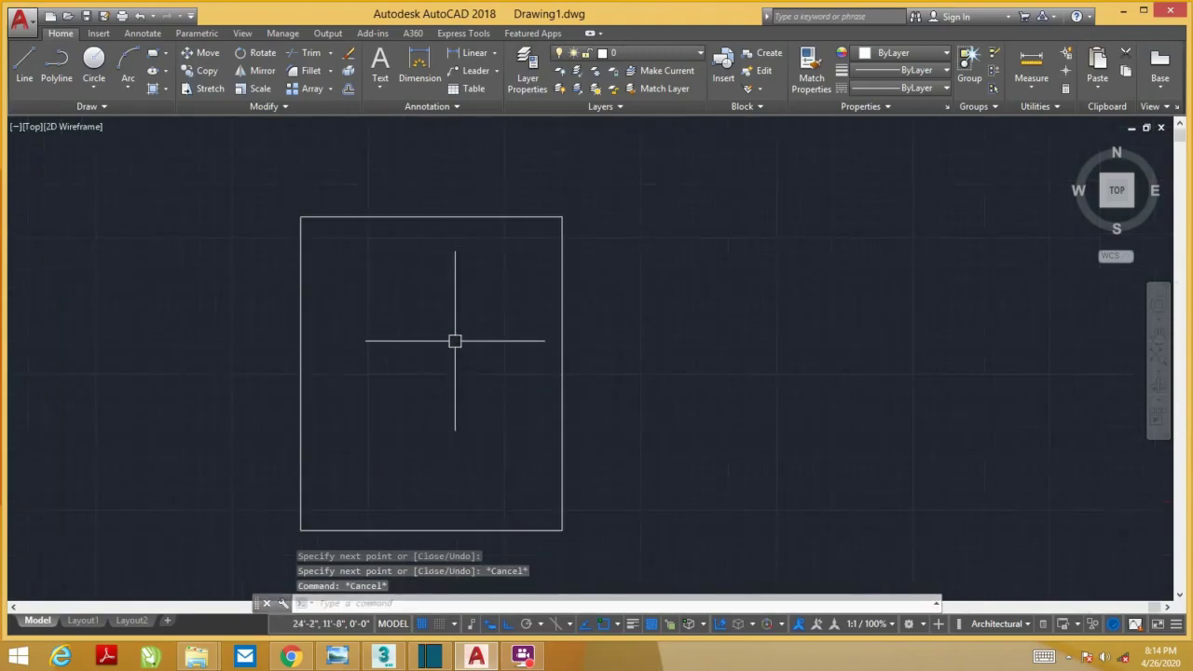
{"action": "scroll", "coordinate": [463, 314], "scroll_direction": "down", "scroll_amount": 2}
{"action": "middle_click_drag", "start_coordinate": [463, 321], "coordinate": [444, 301]}
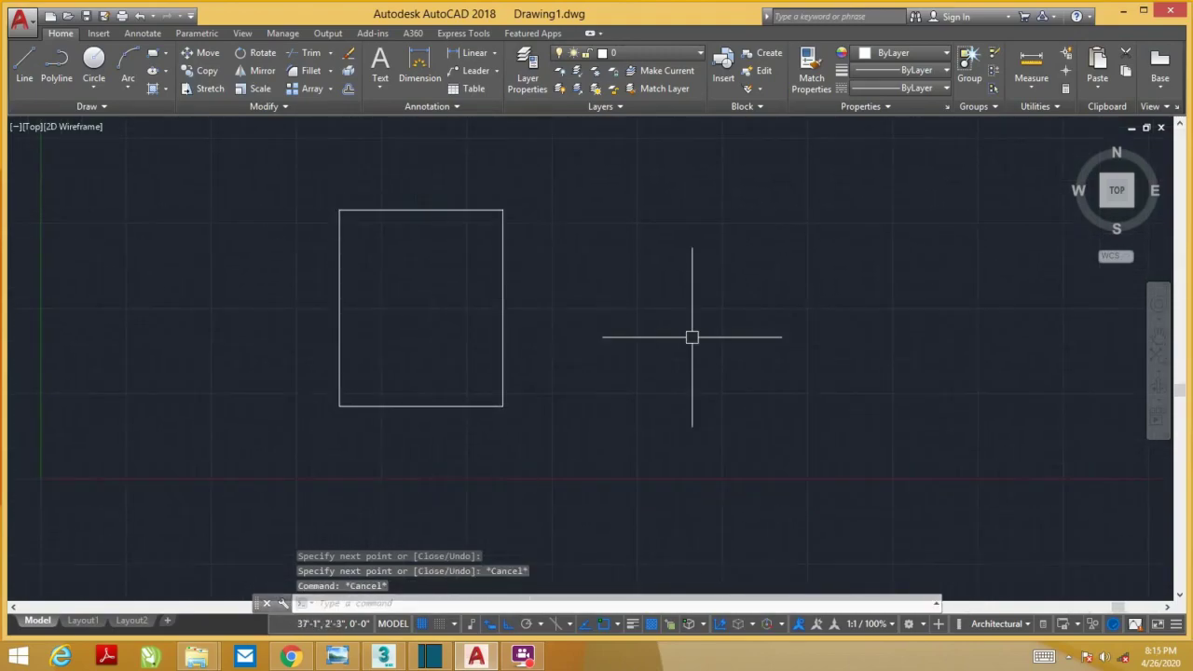
{"action": "left_click", "coordinate": [1123, 10]}
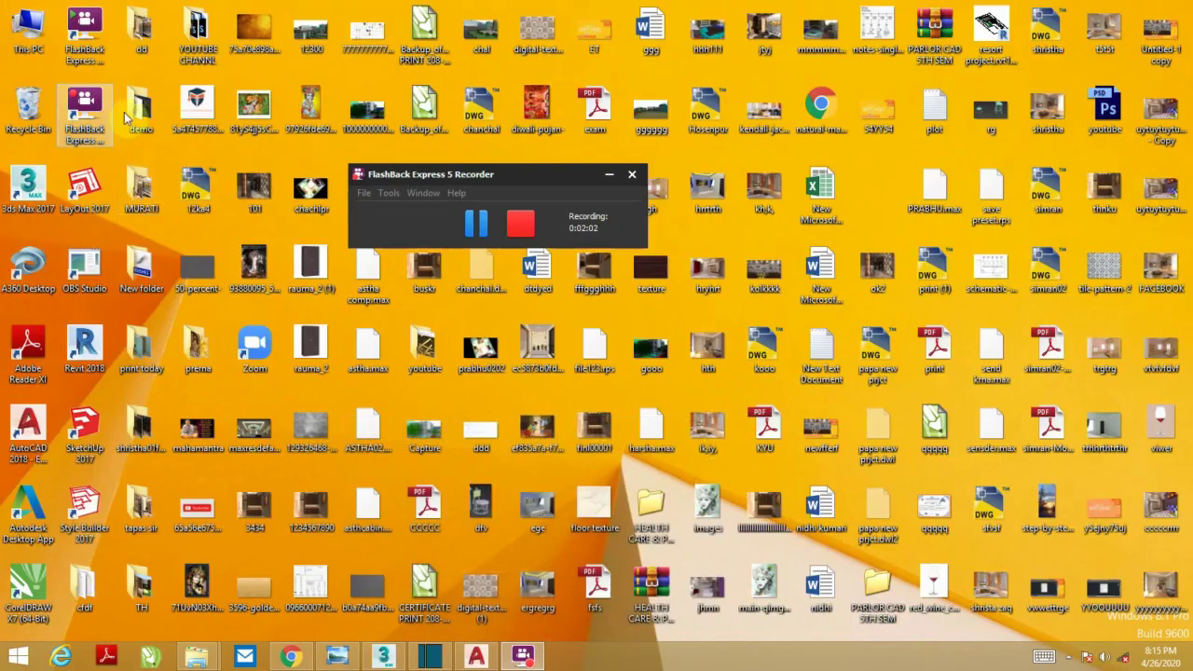
Open the ceiling photo from the desktop youtube folder in Windows Photo Viewer
{"action": "left_click", "coordinate": [607, 175]}
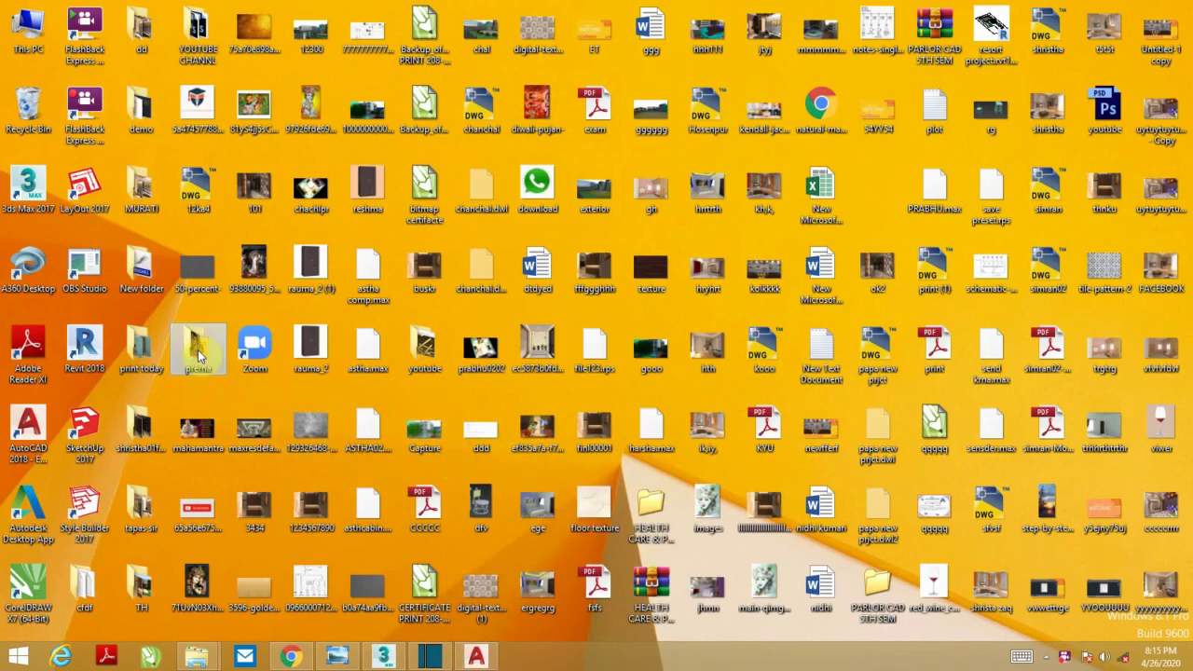
{"action": "double_click", "coordinate": [424, 350]}
{"action": "double_click", "coordinate": [166, 186]}
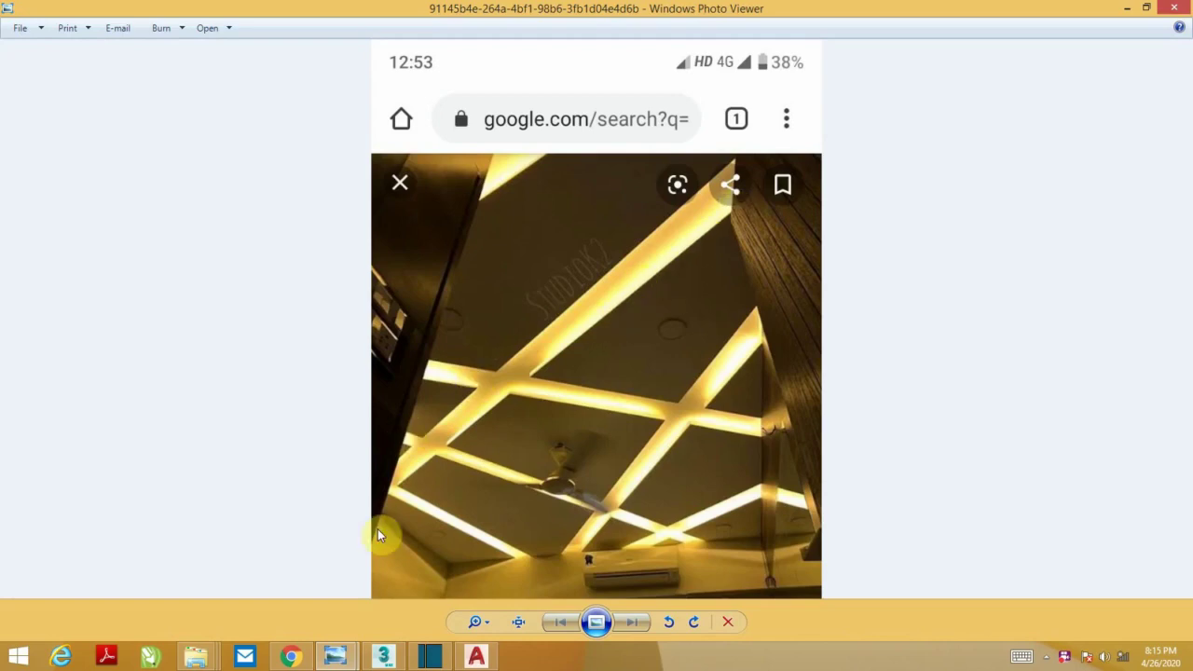
Turn Ortho off and draw a diagonal from the rectangle's left edge to its top edge
{"action": "left_click", "coordinate": [479, 657]}
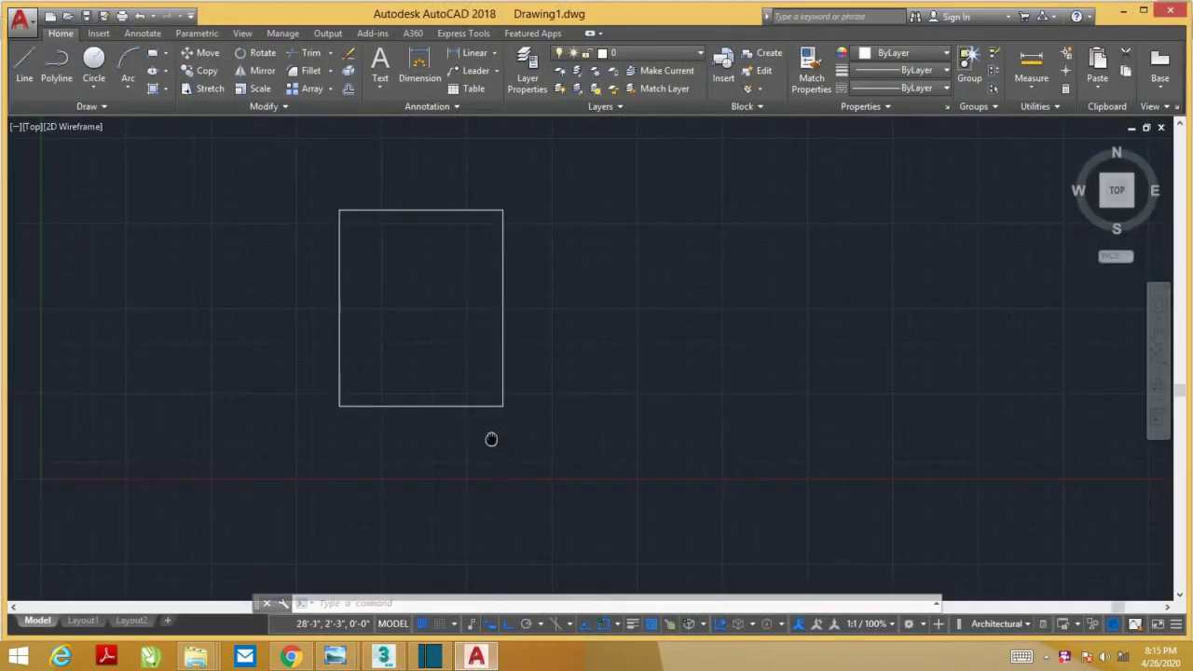
{"action": "left_click", "coordinate": [22, 67]}
{"action": "scroll", "coordinate": [321, 359], "scroll_direction": "up", "scroll_amount": 2}
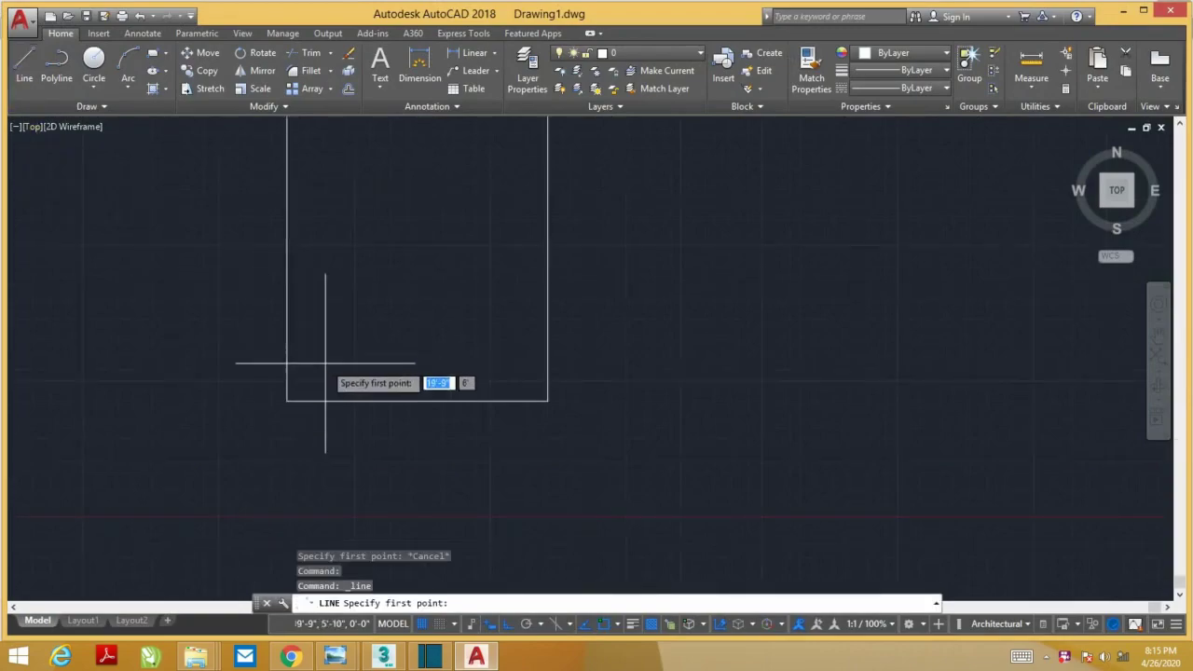
{"action": "mouse_move", "coordinate": [326, 367]}
{"action": "middle_mouse_down"}
{"action": "mouse_move", "coordinate": [301, 404]}
{"action": "mouse_move", "coordinate": [288, 481]}
{"action": "middle_mouse_up"}
{"action": "left_click", "coordinate": [272, 465]}
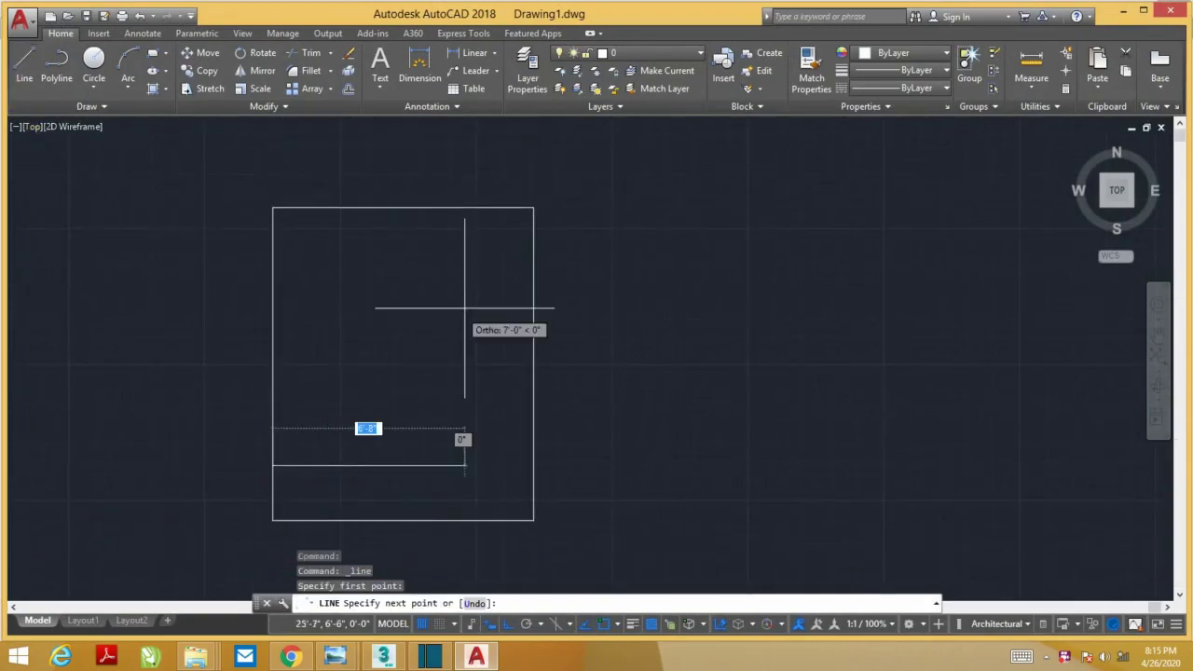
{"action": "key", "text": "F8"}
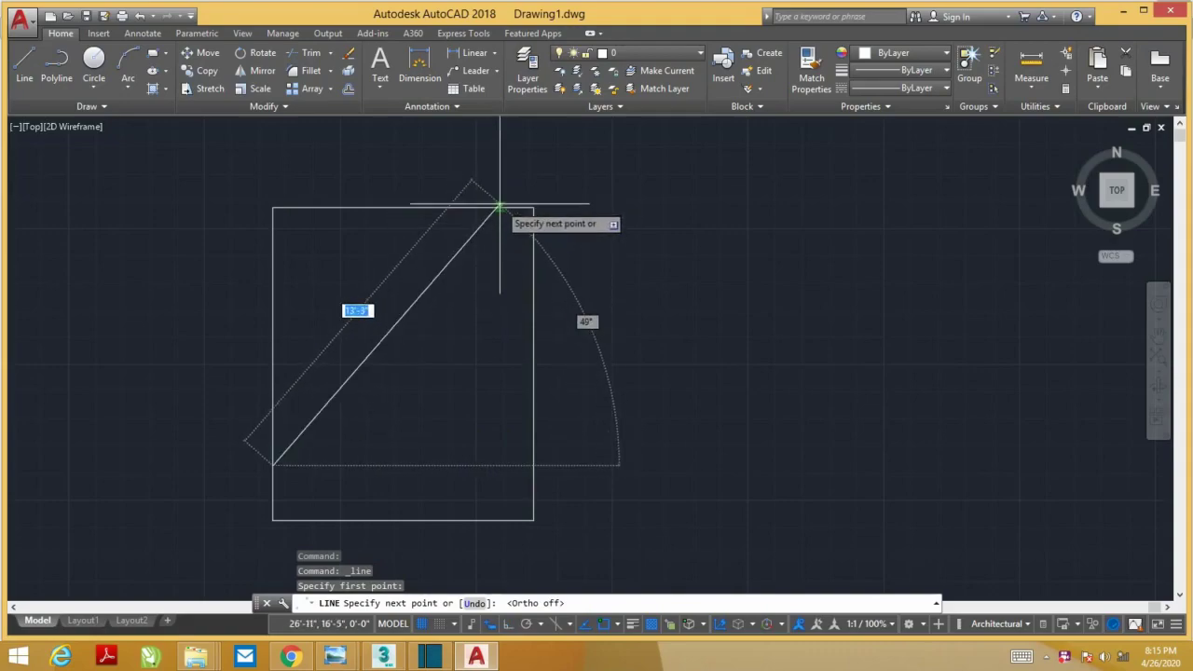
{"action": "left_click", "coordinate": [476, 657]}
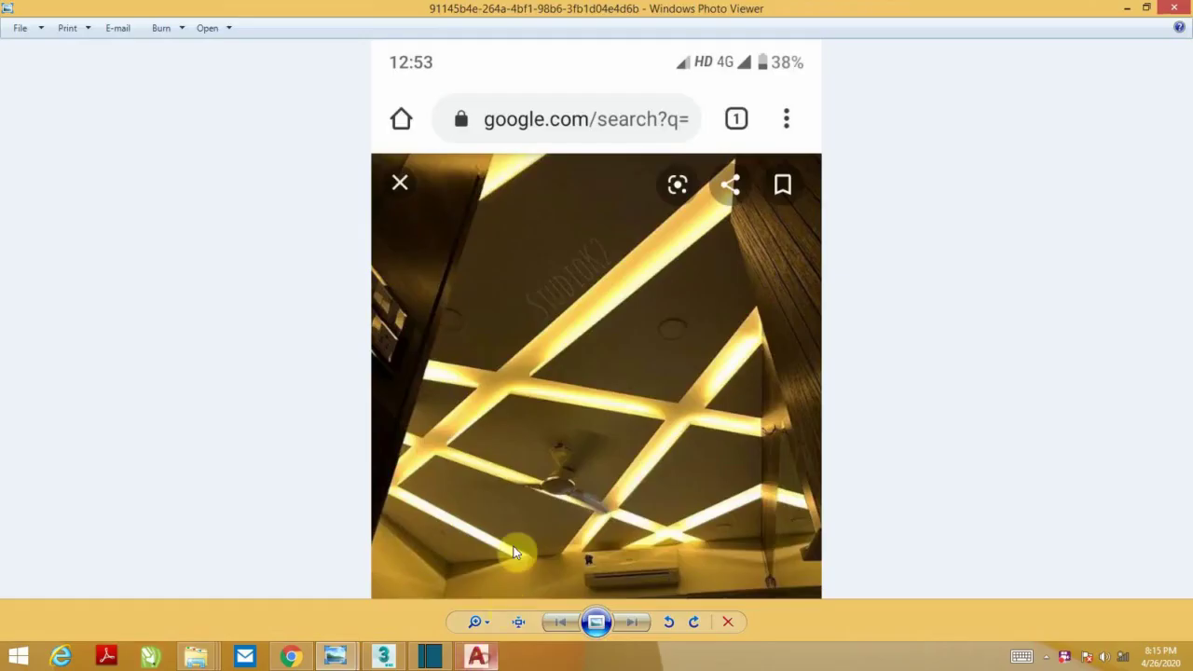
{"action": "left_click", "coordinate": [476, 657]}
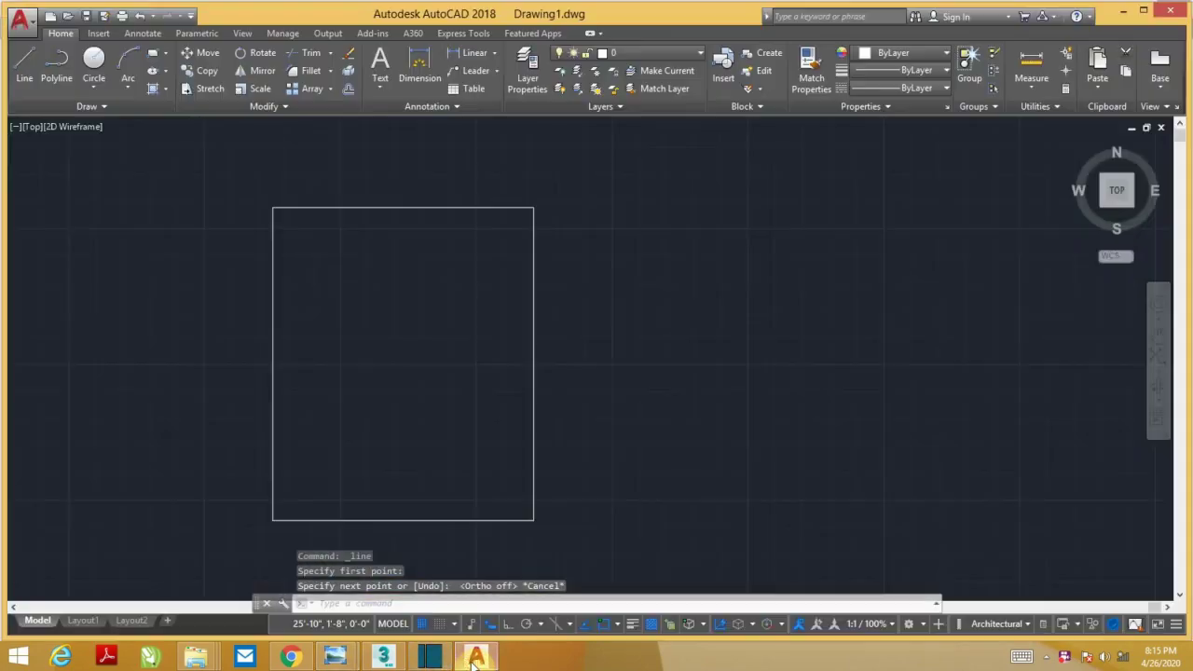
{"action": "left_click", "coordinate": [17, 82]}
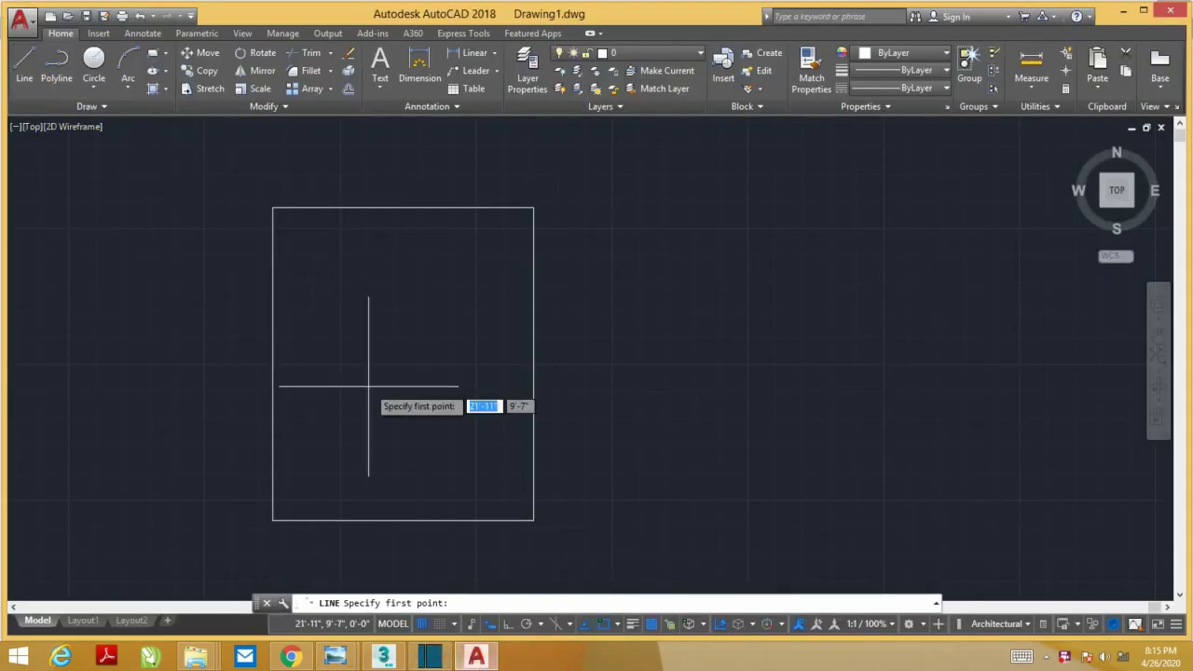
{"action": "left_click", "coordinate": [273, 471]}
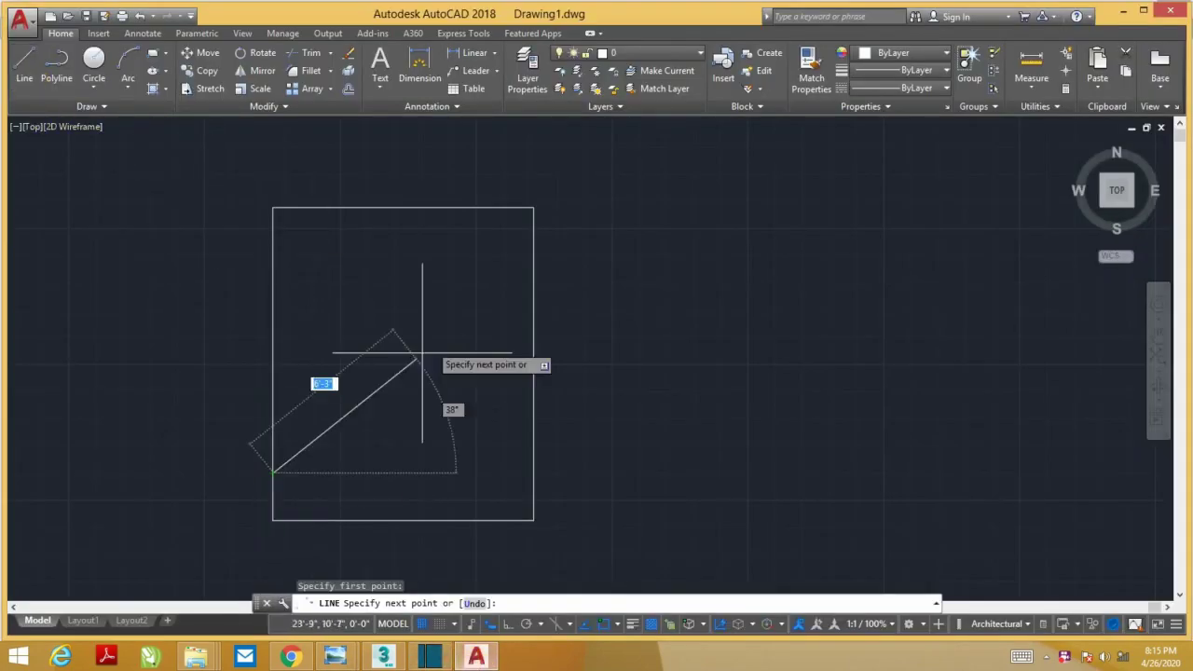
{"action": "left_click", "coordinate": [483, 206]}
{"action": "key", "text": "Escape"}
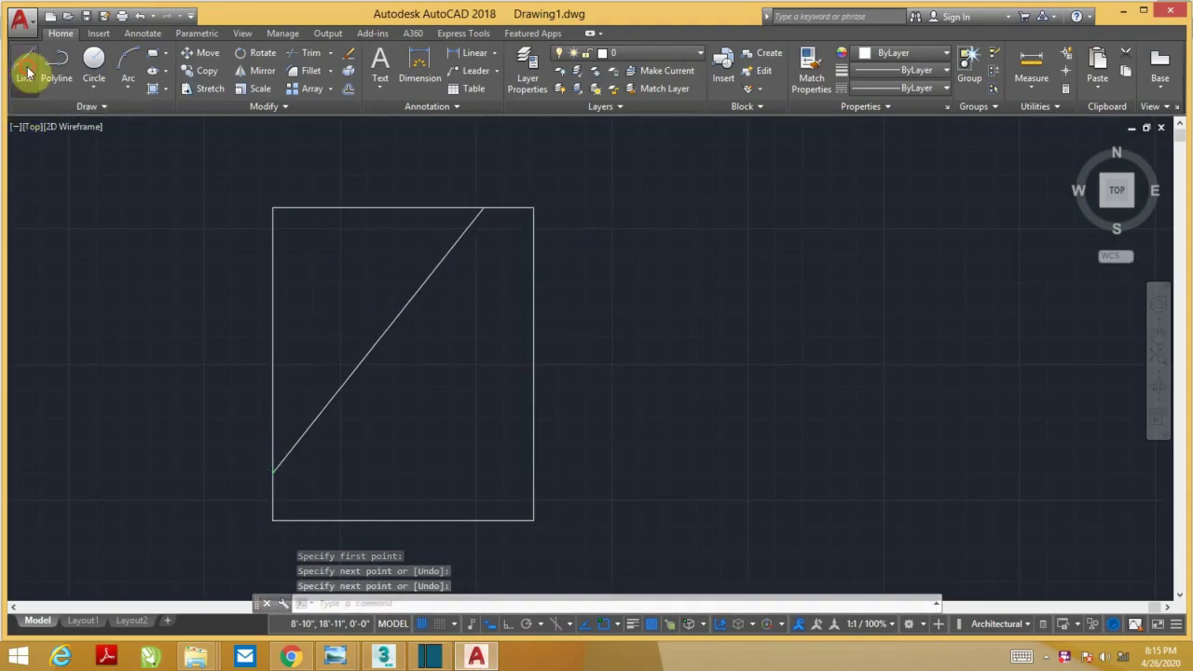
Draw a parallel diagonal from the bottom edge to the right edge, then check the reference photo
{"action": "left_click", "coordinate": [24, 65]}
{"action": "left_click", "coordinate": [313, 520]}
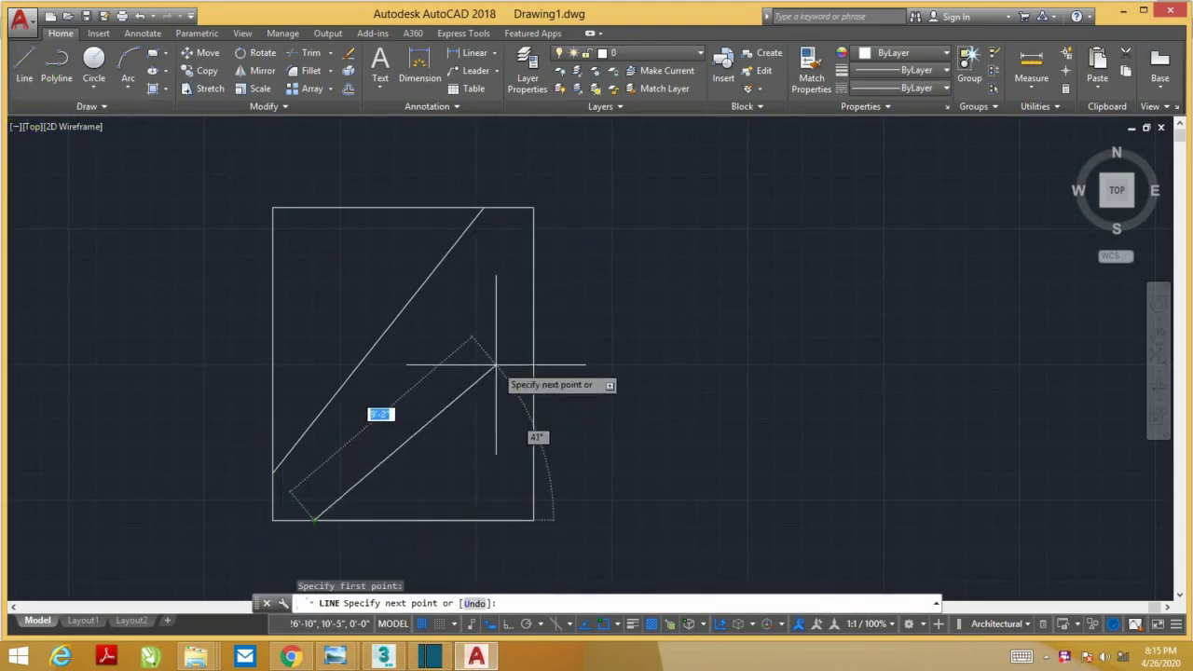
{"action": "left_click", "coordinate": [534, 324]}
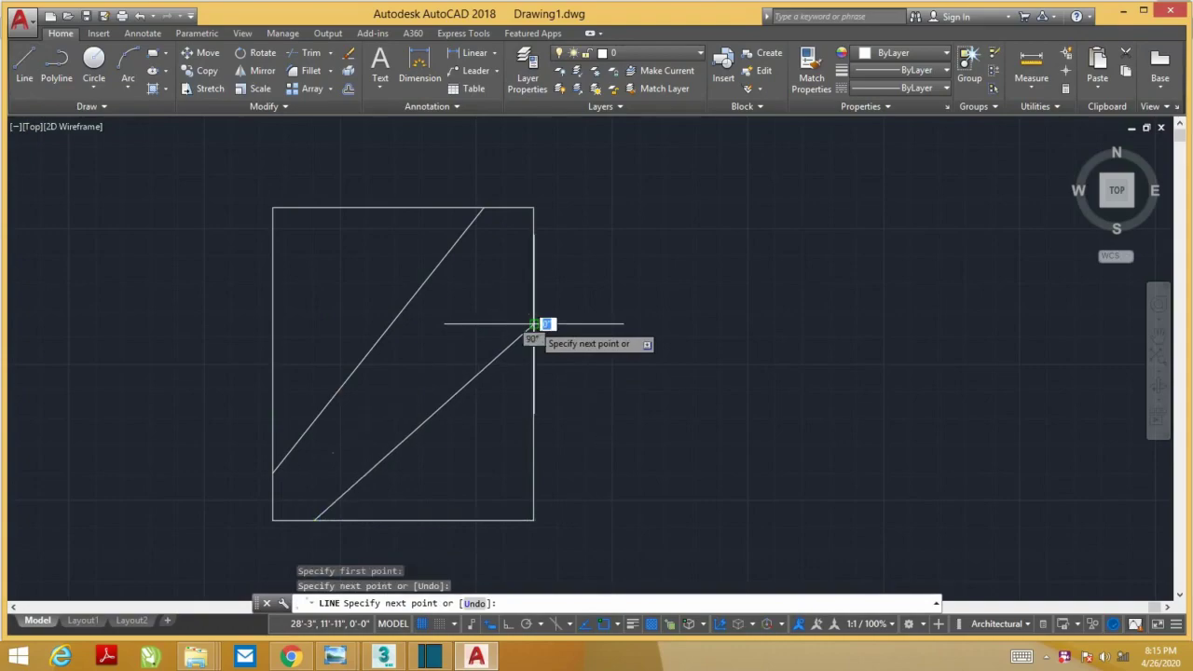
{"action": "key", "text": "Escape"}
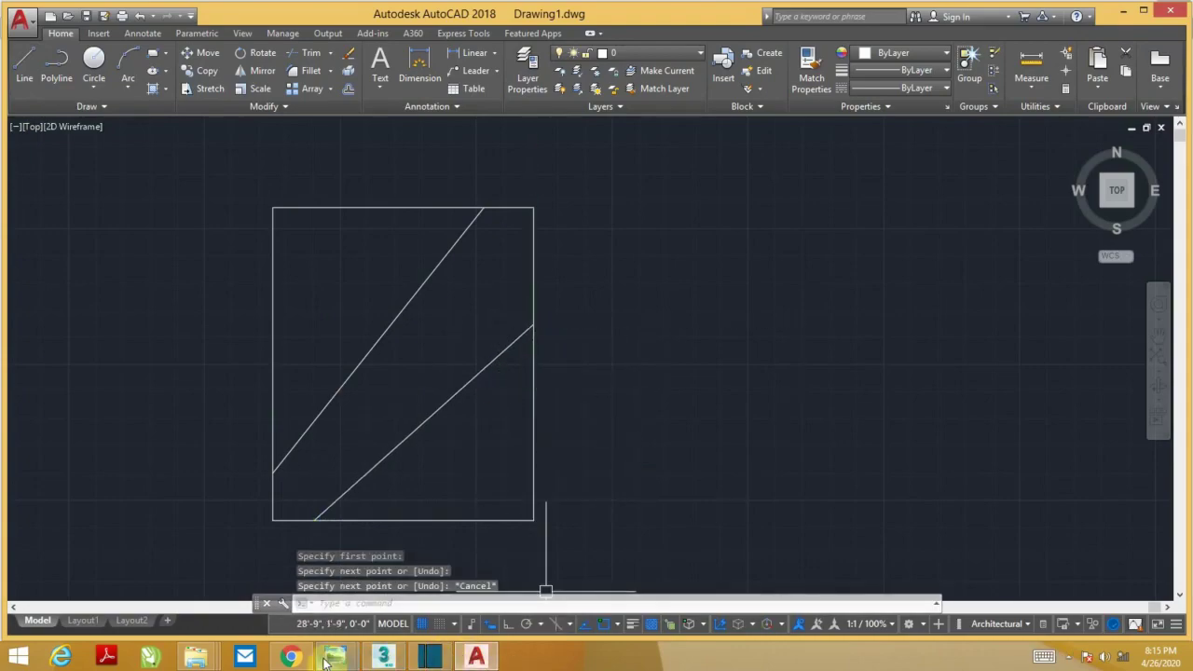
{"action": "mouse_move", "coordinate": [334, 657]}
{"action": "left_click", "coordinate": [420, 580]}
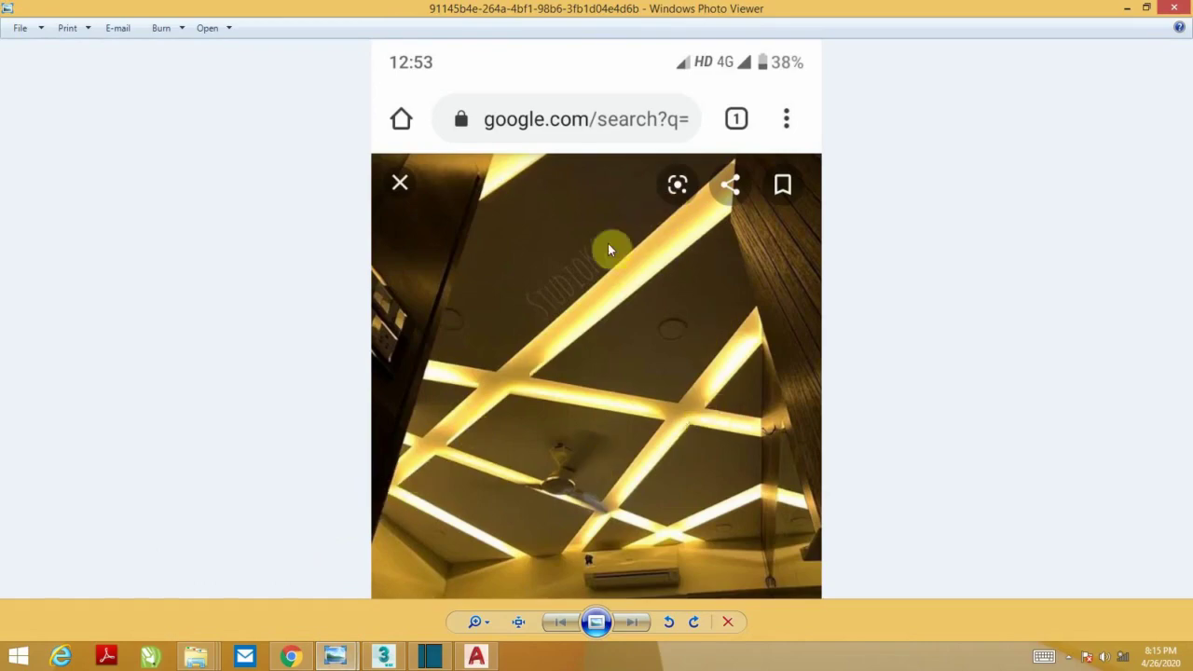
{"action": "left_click", "coordinate": [385, 657]}
Draw one diagonal from the bottom edge to the right edge and another from the left edge to the top edge
{"action": "left_click", "coordinate": [476, 657]}
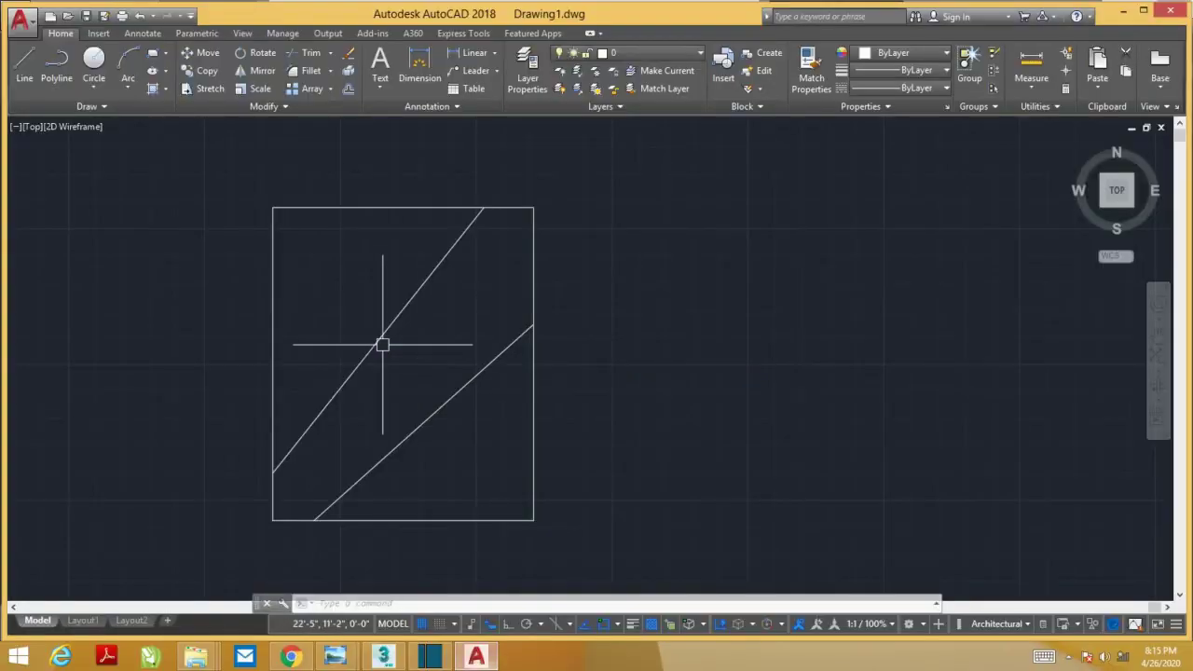
{"action": "left_click", "coordinate": [25, 65]}
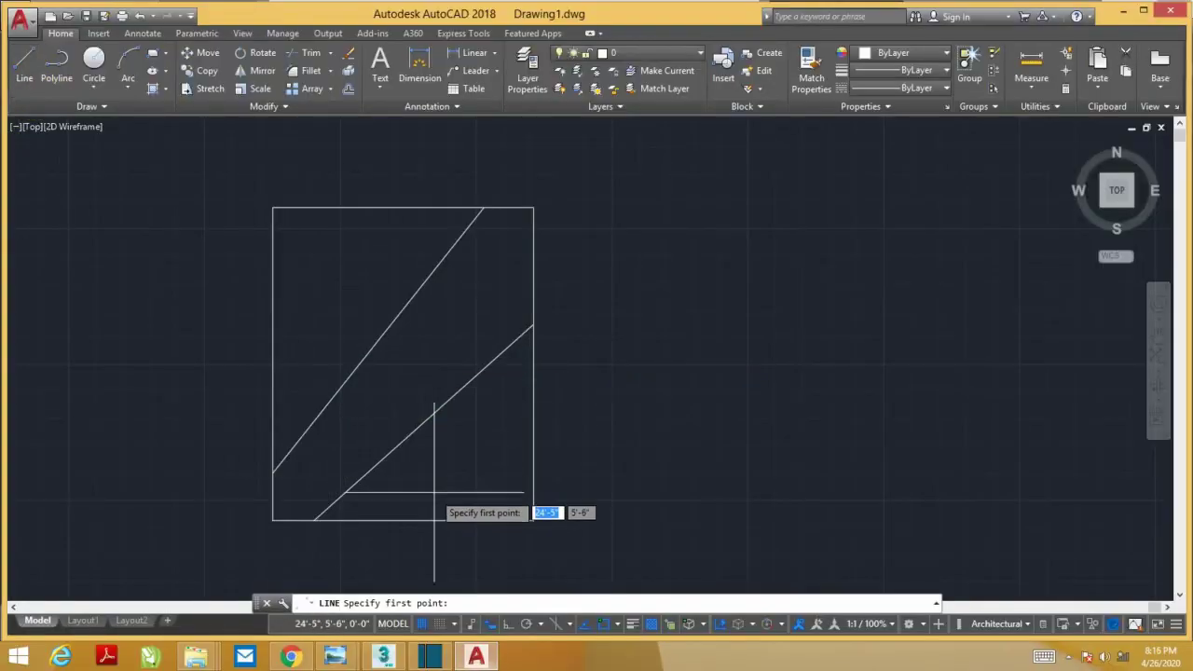
{"action": "left_click", "coordinate": [444, 519]}
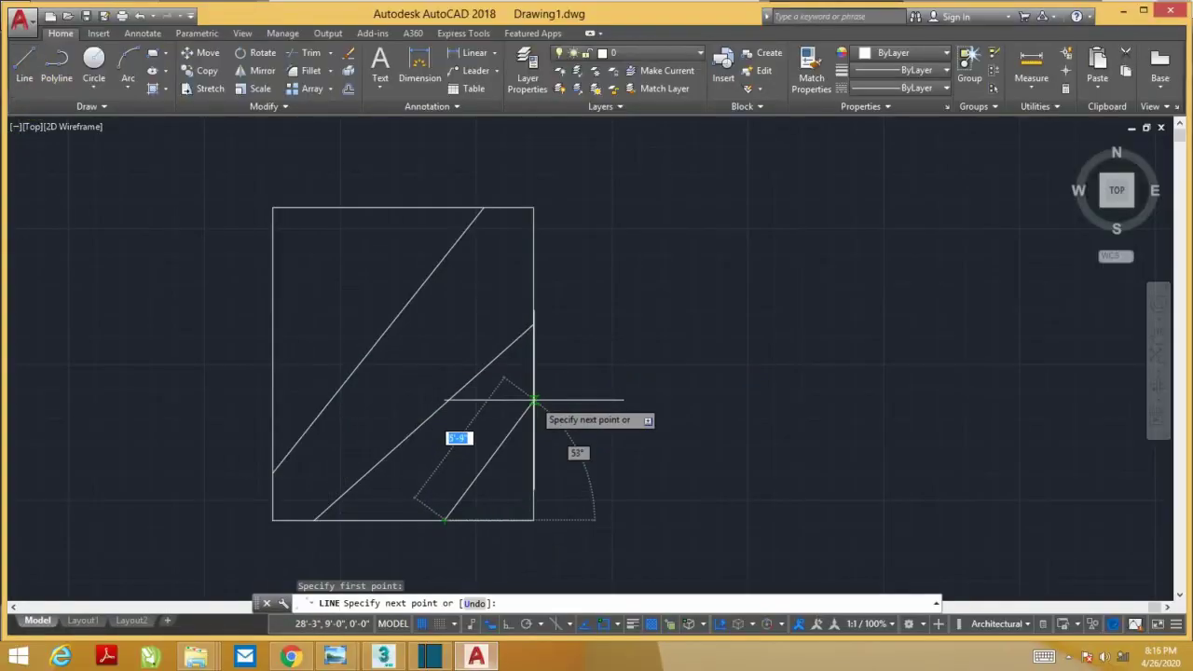
{"action": "left_click", "coordinate": [533, 402]}
{"action": "key", "text": "Return"}
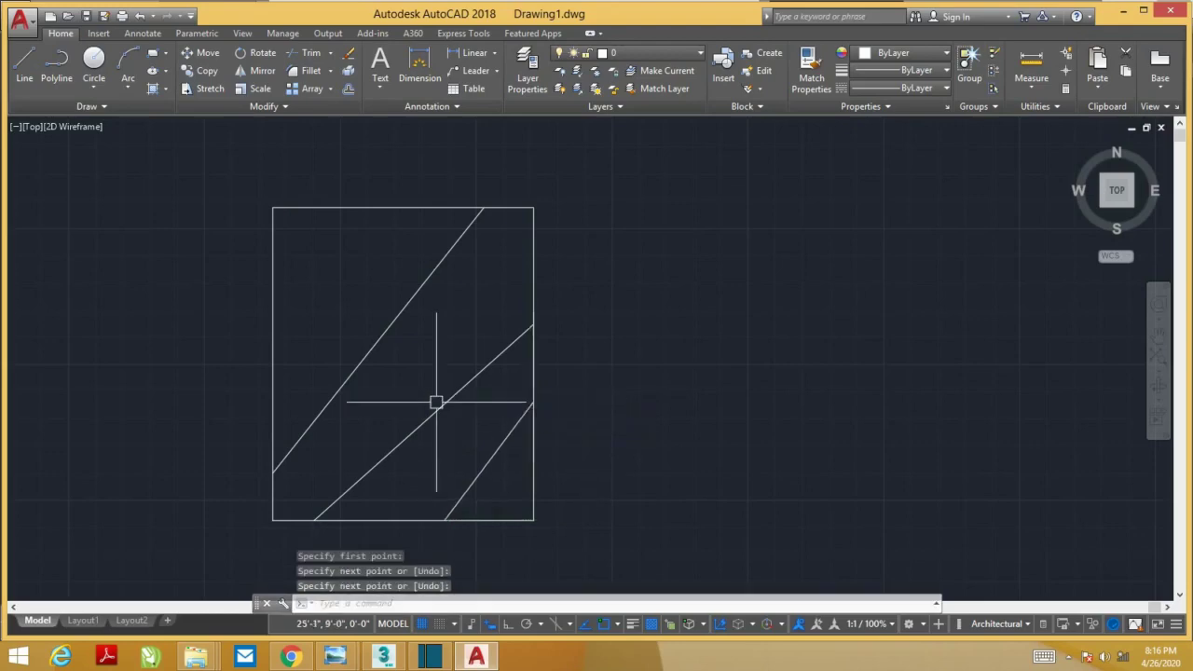
{"action": "left_click", "coordinate": [24, 65]}
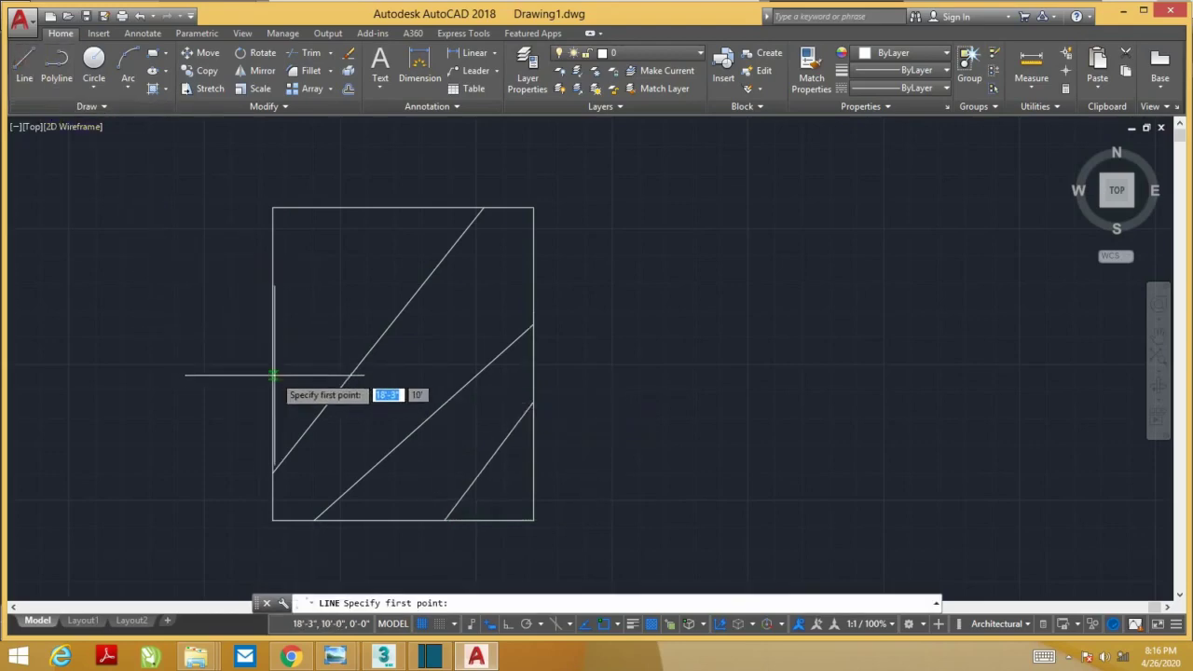
{"action": "left_click", "coordinate": [273, 365]}
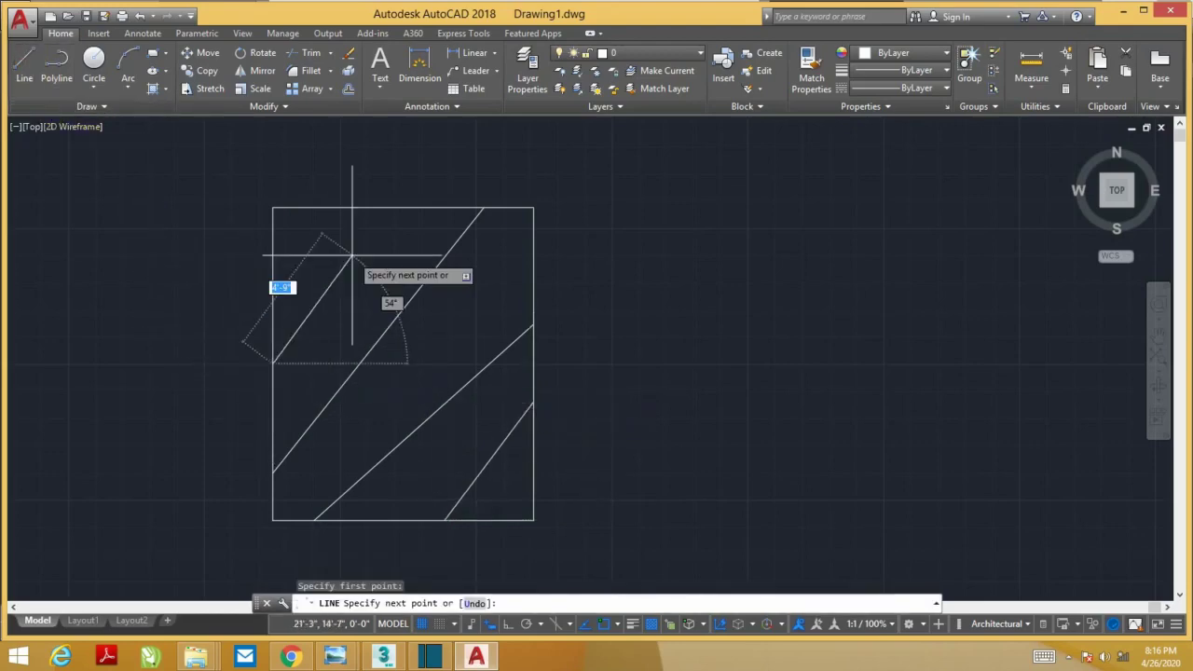
{"action": "left_click", "coordinate": [339, 207]}
{"action": "key", "text": "Return"}
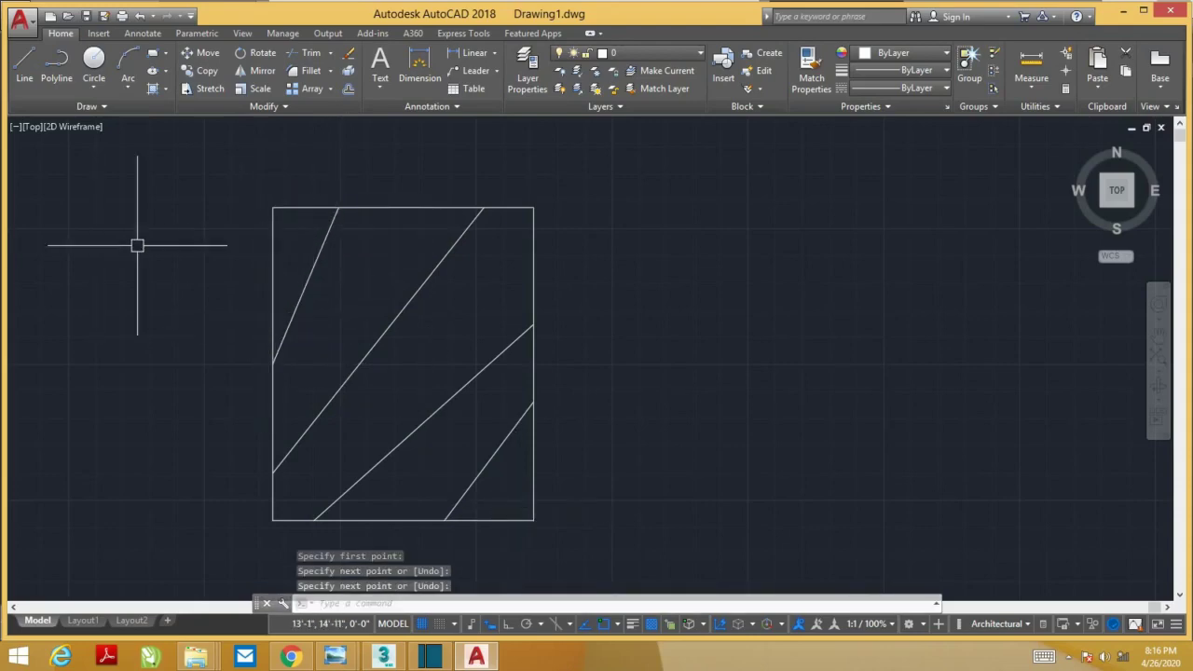
{"action": "left_click", "coordinate": [22, 64]}
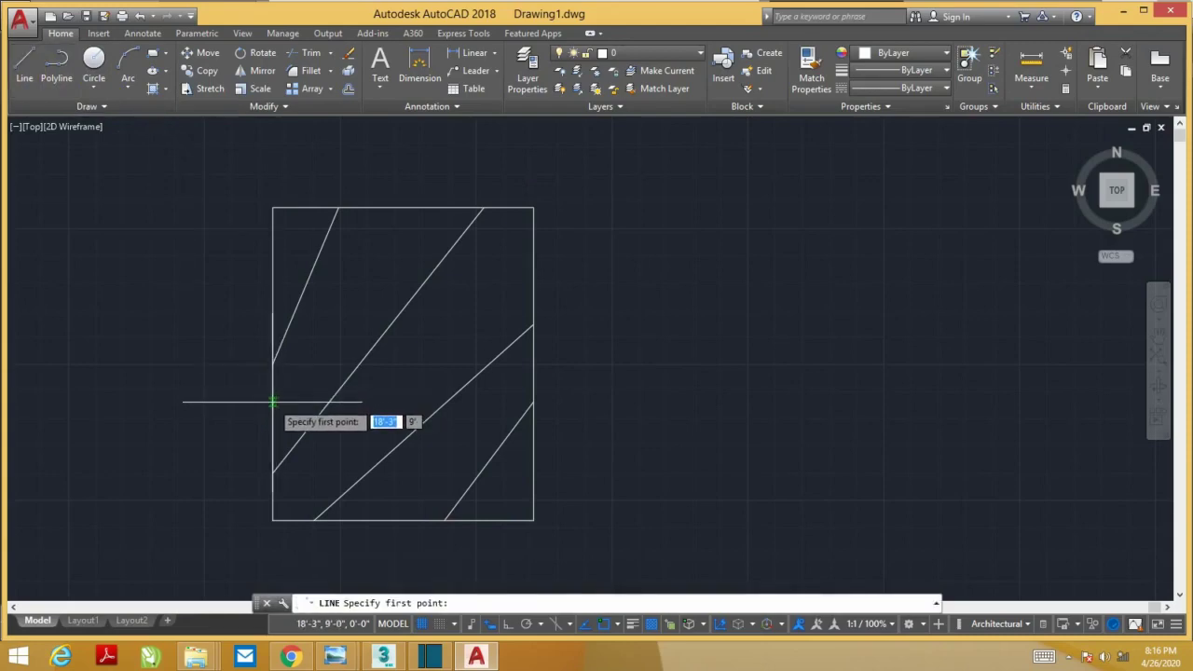
Draw opposite-direction diagonals from the left edge to the bottom edge and bottom-right corner, adjusting an endpoint
{"action": "left_click", "coordinate": [273, 403]}
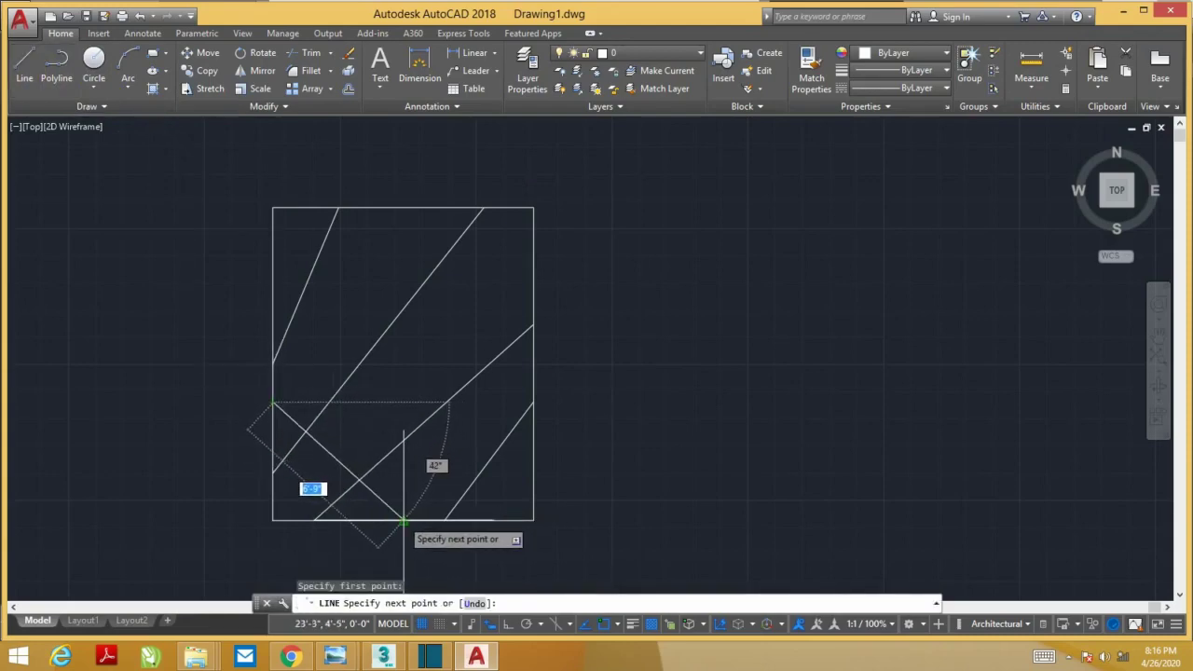
{"action": "left_click", "coordinate": [395, 520]}
{"action": "key", "text": "Return"}
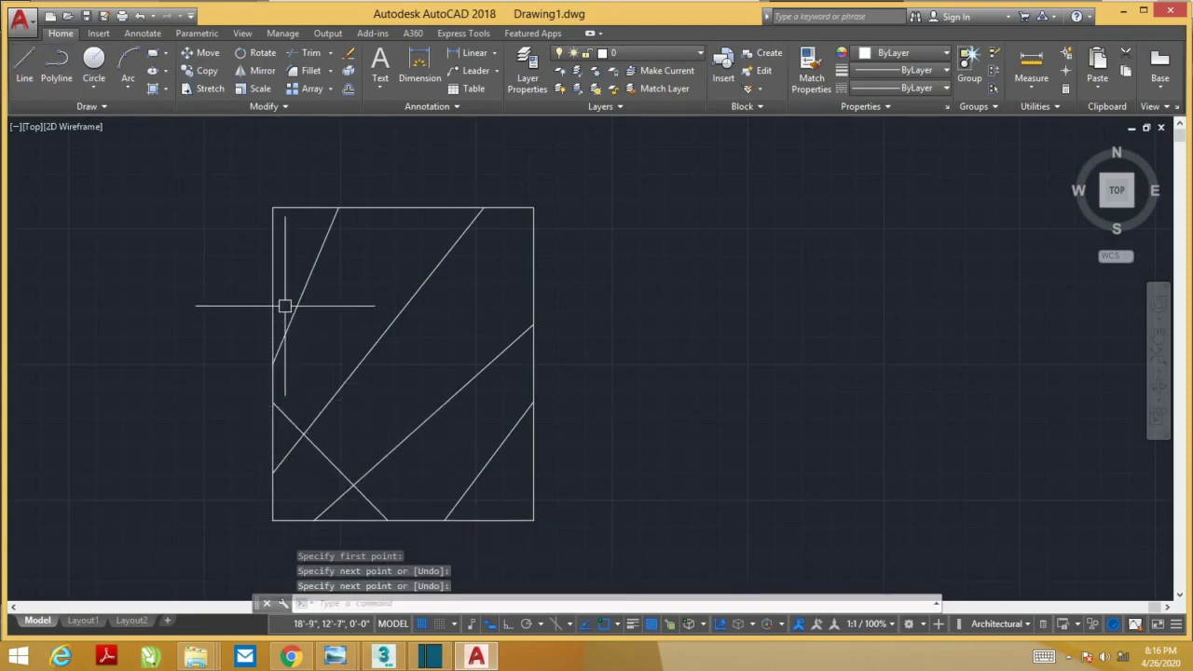
{"action": "key", "text": "Return"}
{"action": "left_click", "coordinate": [273, 294]}
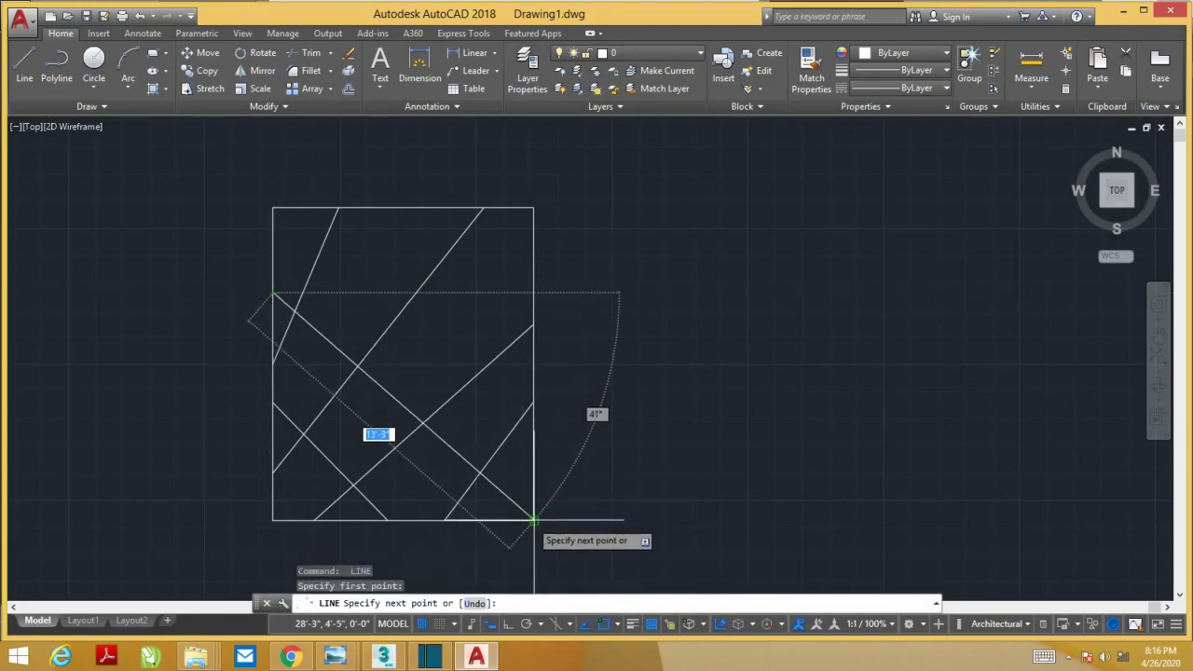
{"action": "left_click", "coordinate": [532, 519]}
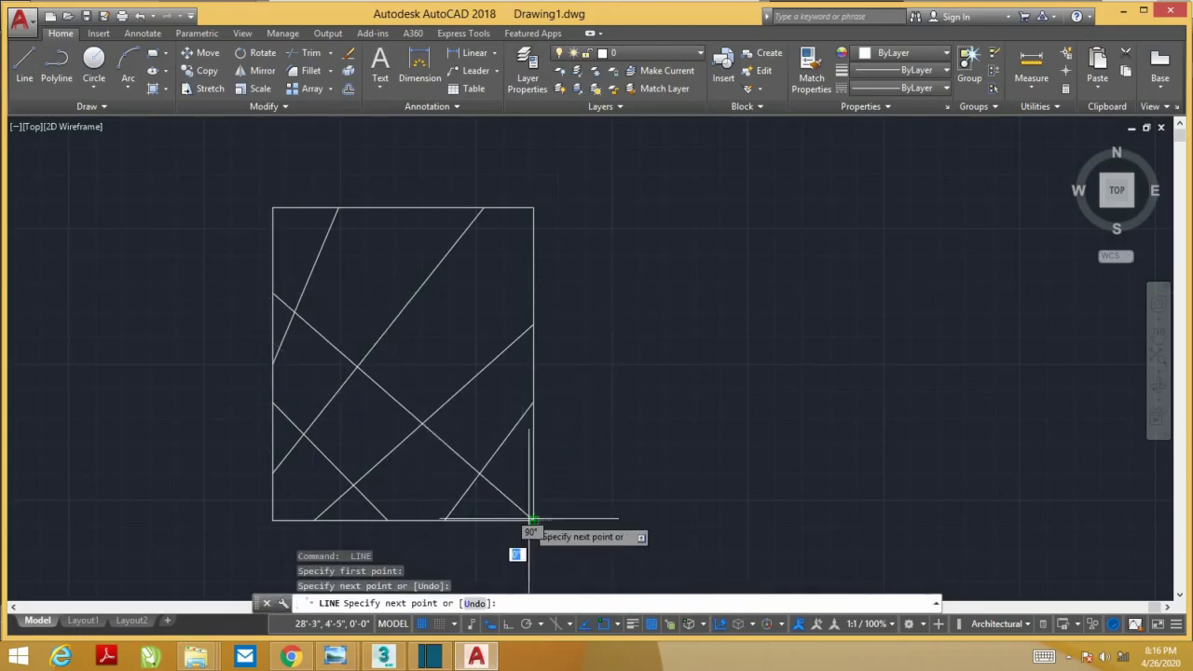
{"action": "key", "text": "Return"}
{"action": "left_click", "coordinate": [287, 305]}
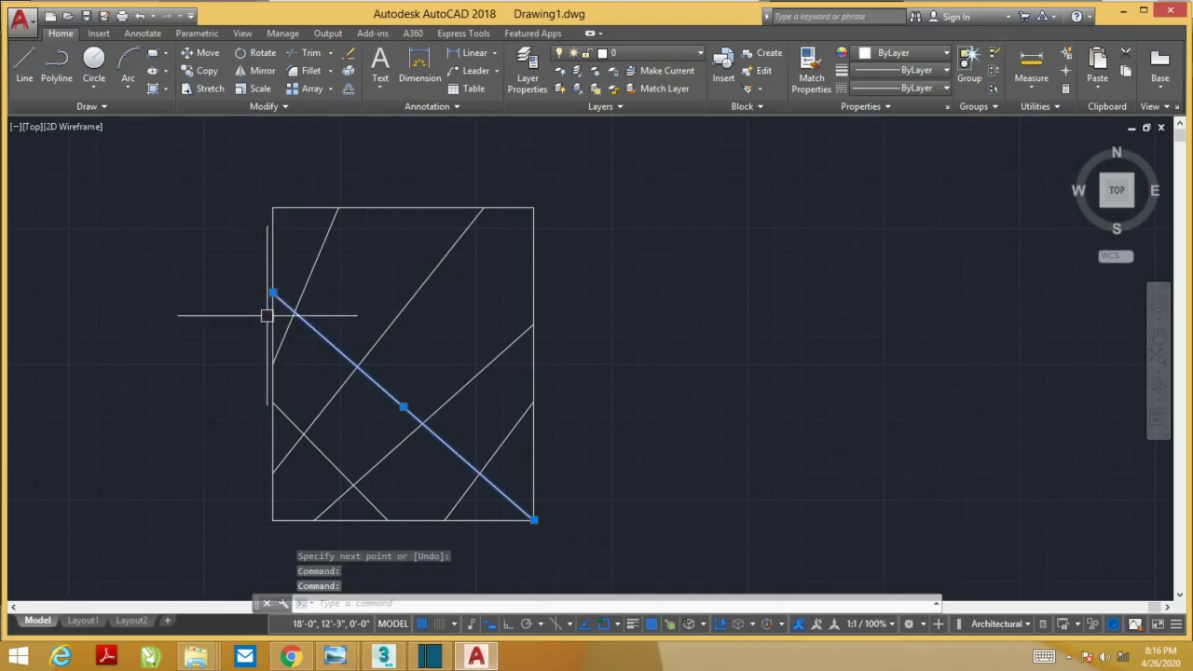
{"action": "left_click", "coordinate": [272, 293]}
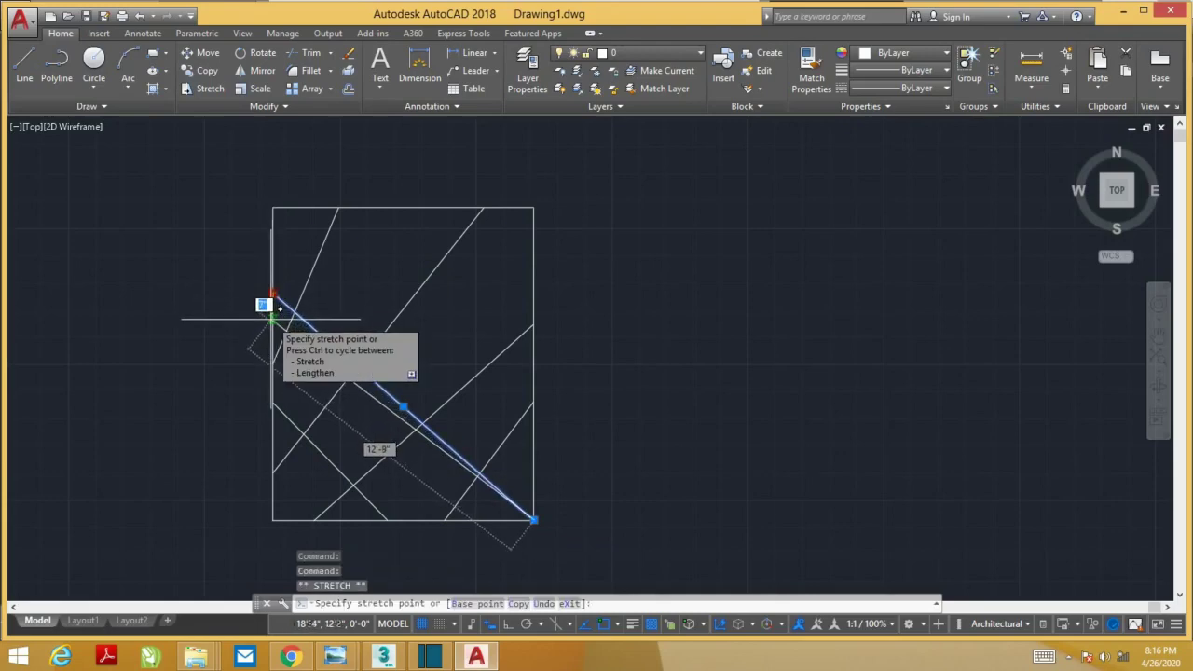
{"action": "left_click", "coordinate": [272, 279]}
Draw a crossing line to the right edge and move its left endpoint to the top-left corner
{"action": "key", "text": "space"}
{"action": "left_click", "coordinate": [272, 279]}
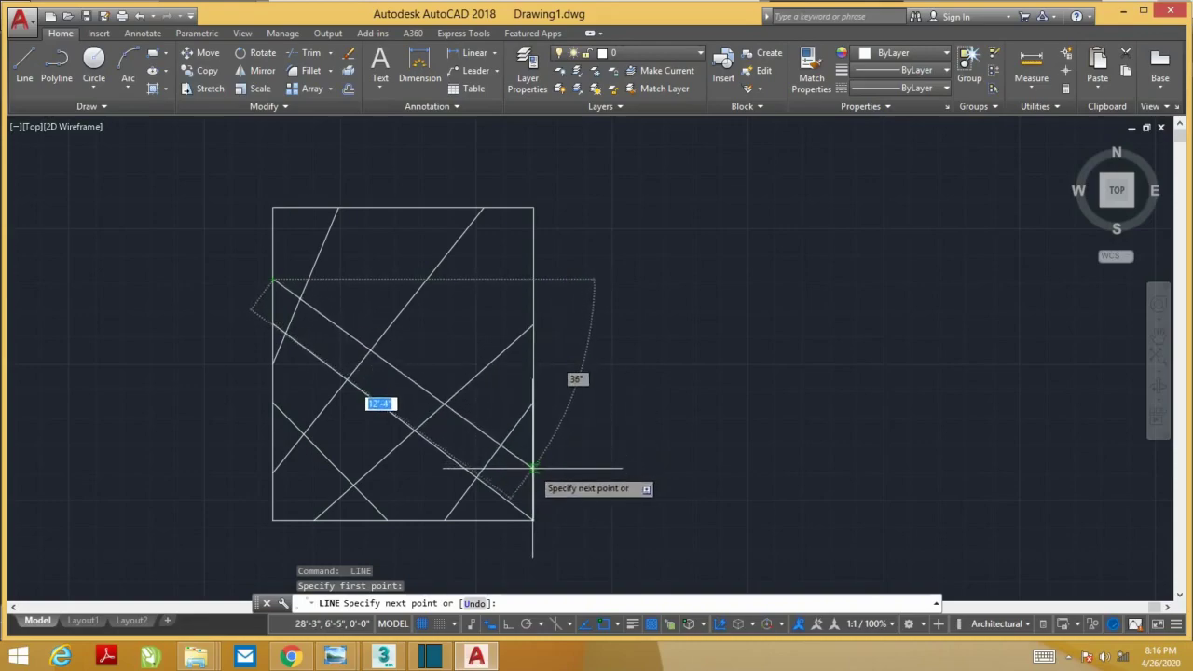
{"action": "left_click", "coordinate": [525, 460]}
{"action": "key", "text": "Escape"}
{"action": "left_click", "coordinate": [280, 286]}
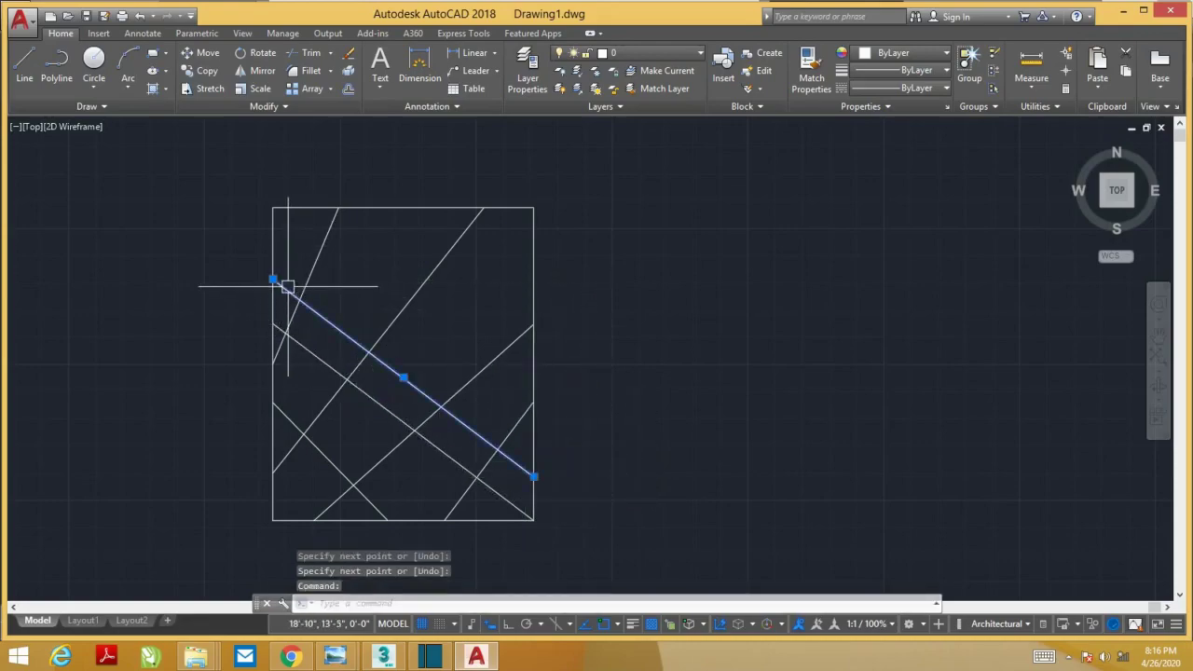
{"action": "left_click", "coordinate": [272, 280]}
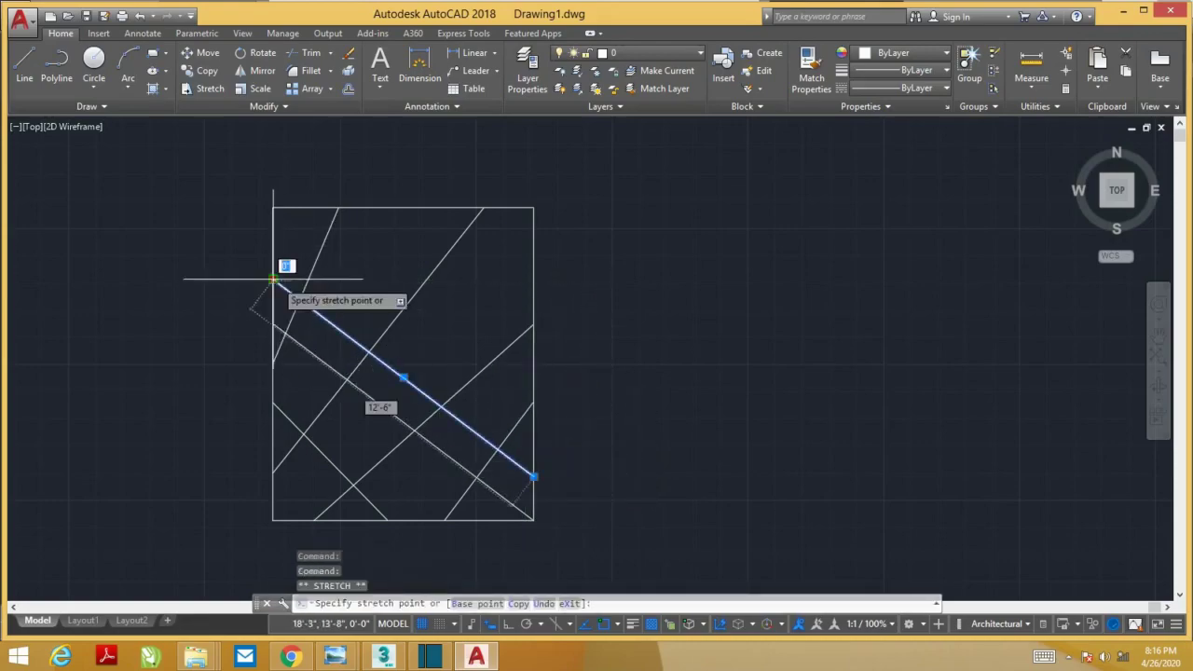
{"action": "left_click", "coordinate": [273, 209]}
{"action": "key", "text": "Escape"}
Add a short diagonal from the top edge across the rectangle's upper-right corner
{"action": "key", "text": "Return"}
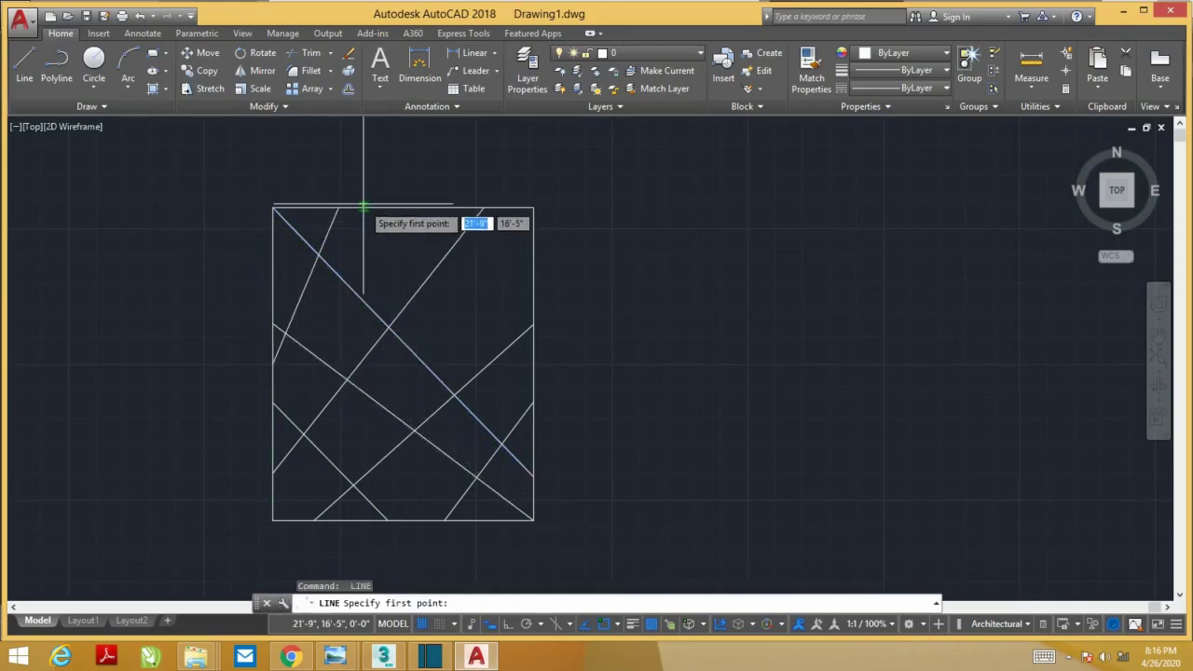
{"action": "left_click", "coordinate": [364, 207]}
{"action": "left_click", "coordinate": [532, 366]}
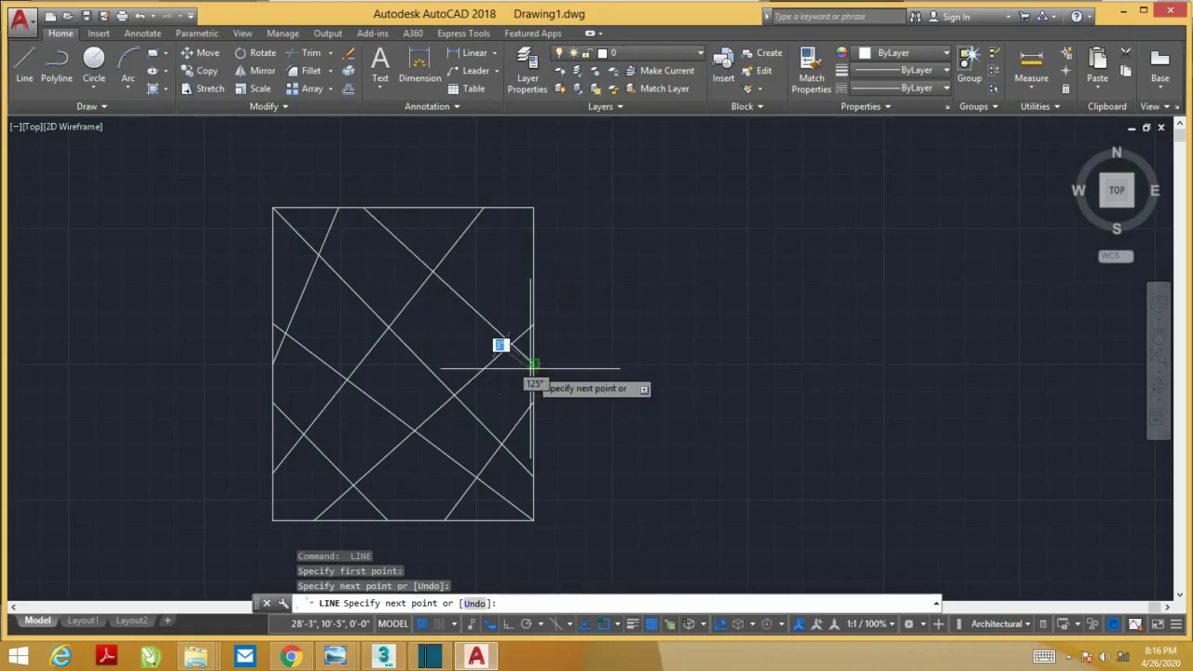
{"action": "key", "text": "Return"}
{"action": "key", "text": "Return"}
{"action": "left_click", "coordinate": [452, 207]}
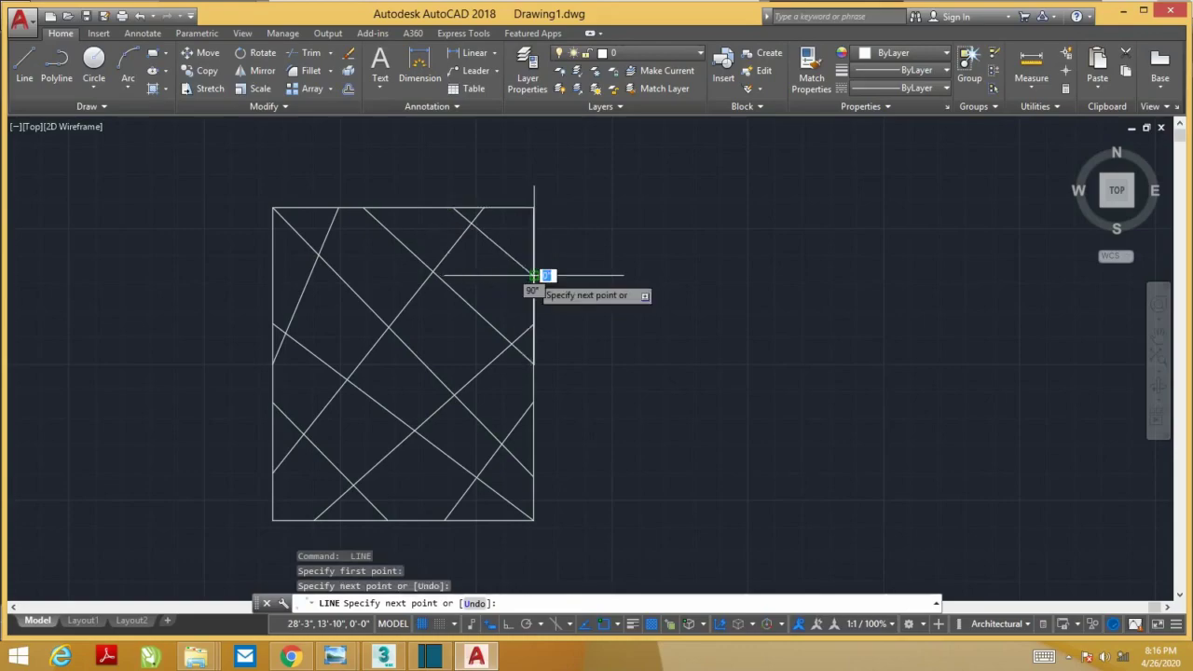
{"action": "key", "text": "Escape"}
{"action": "key", "text": "Escape"}
{"action": "mouse_move", "coordinate": [626, 503]}
{"action": "middle_mouse_down"}
{"action": "mouse_move", "coordinate": [626, 483]}
{"action": "mouse_move", "coordinate": [611, 474]}
{"action": "middle_mouse_up"}
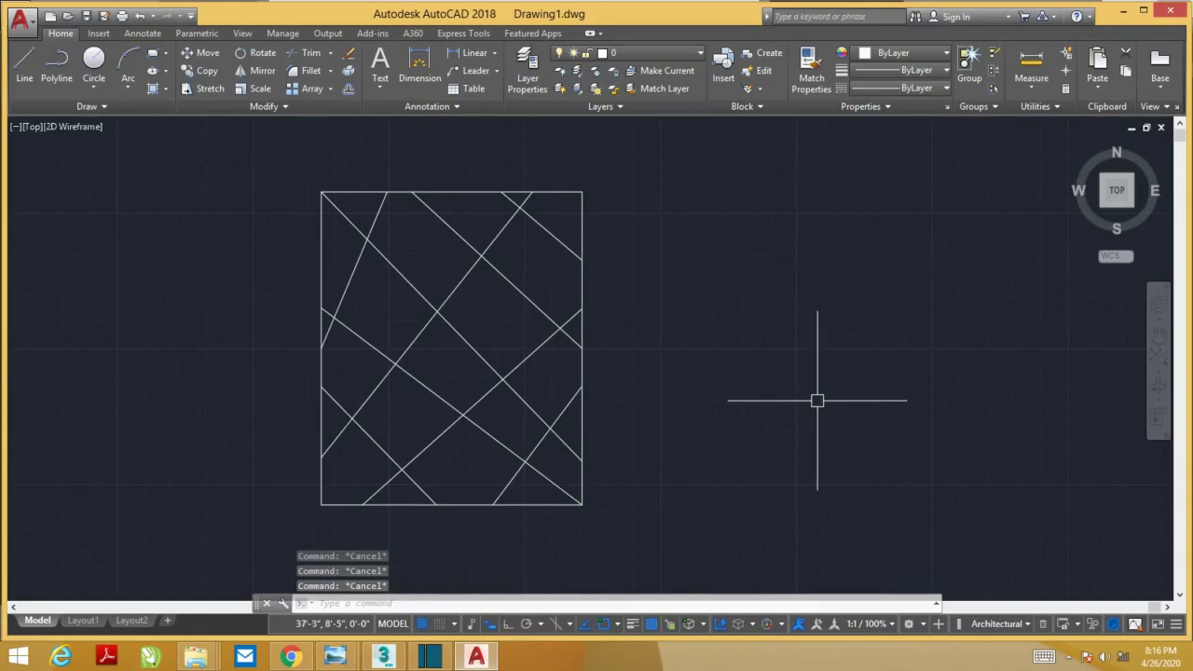
{"action": "middle_click_drag", "start_coordinate": [818, 401], "coordinate": [811, 451]}
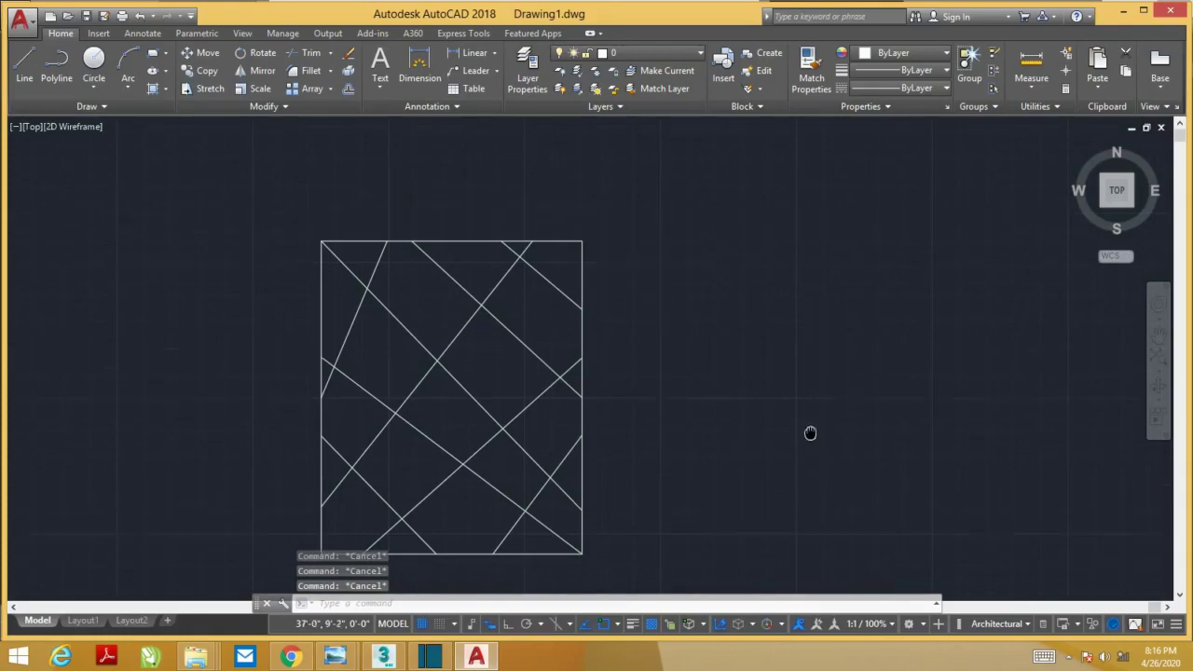
{"action": "left_click", "coordinate": [578, 397]}
{"action": "left_click", "coordinate": [578, 379]}
{"action": "key", "text": "Escape"}
{"action": "left_click", "coordinate": [567, 292]}
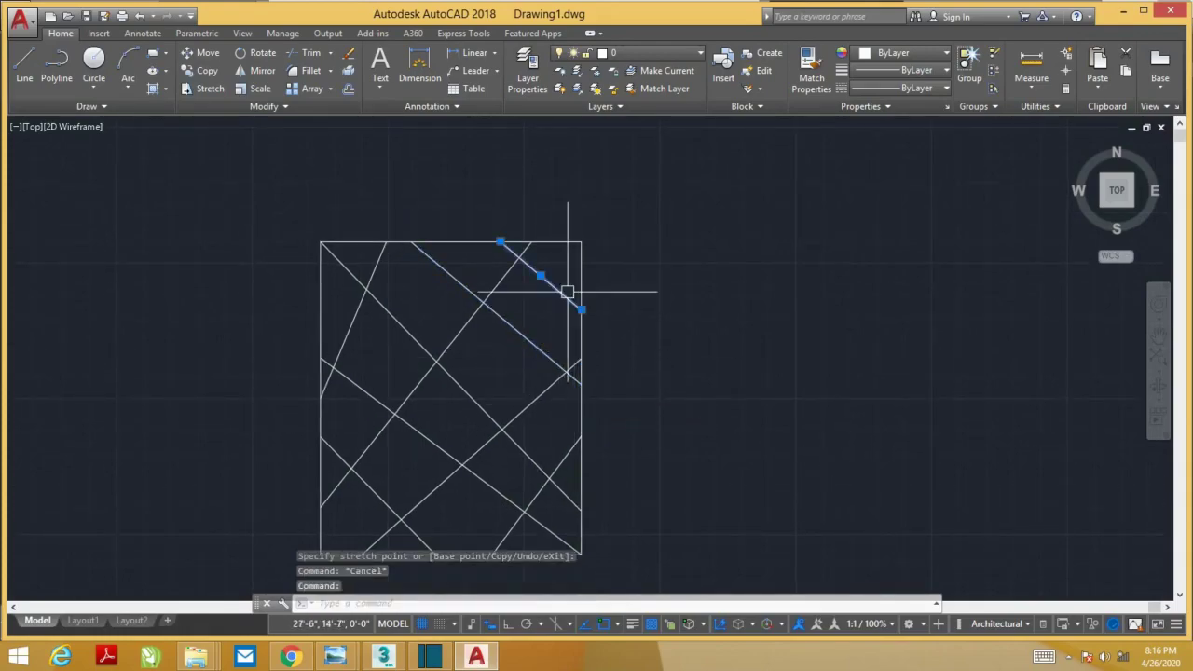
{"action": "left_click", "coordinate": [581, 310]}
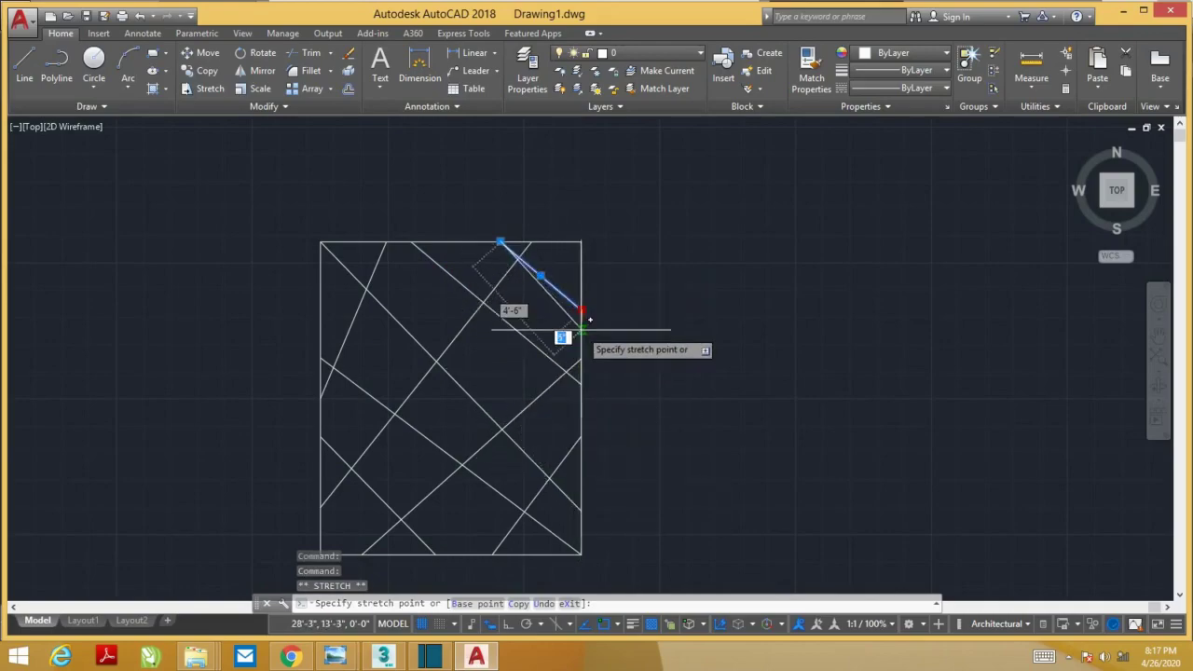
{"action": "key", "text": "Escape"}
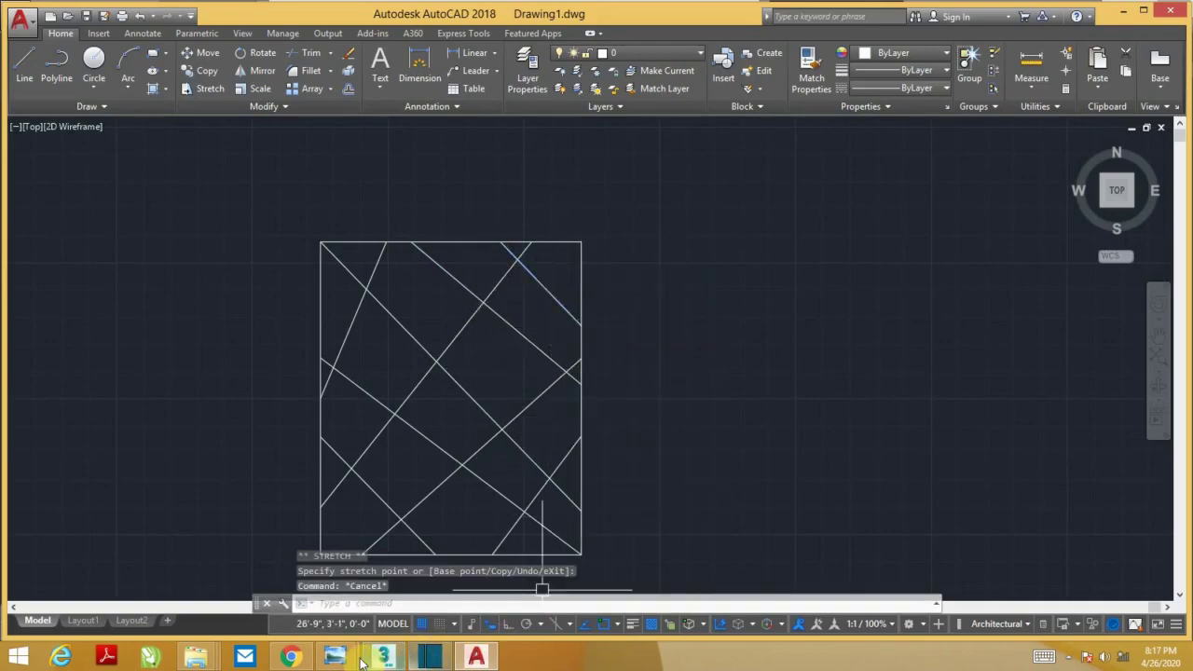
{"action": "left_click", "coordinate": [335, 657]}
{"action": "left_click", "coordinate": [466, 582]}
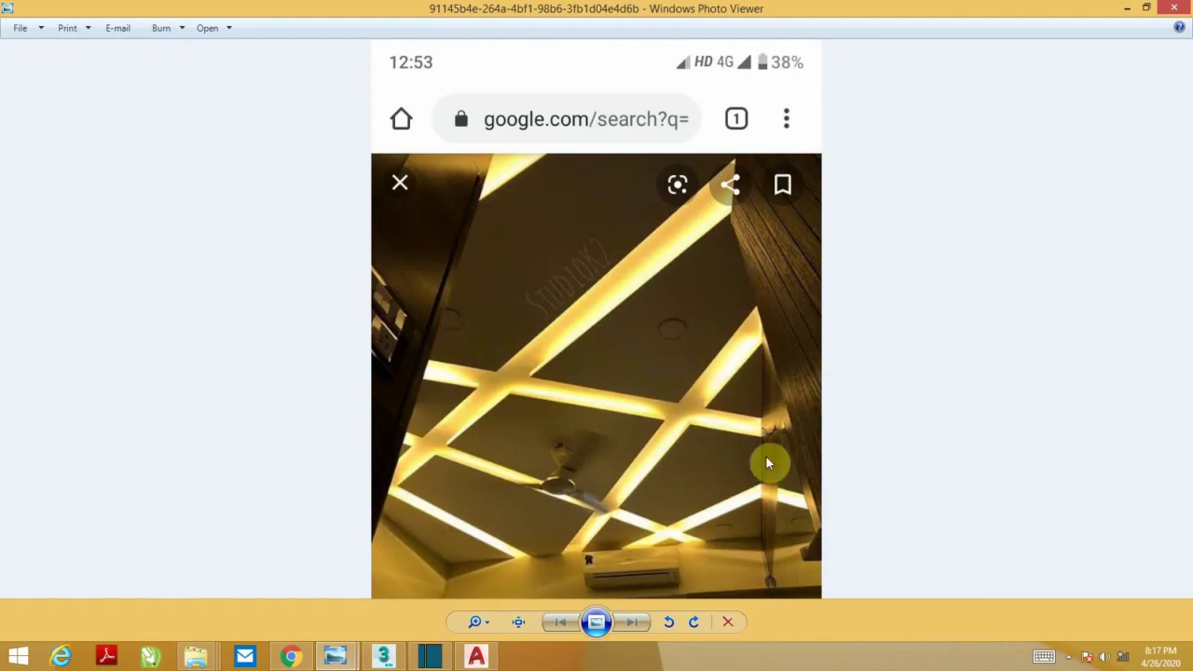
{"action": "left_click", "coordinate": [1126, 11]}
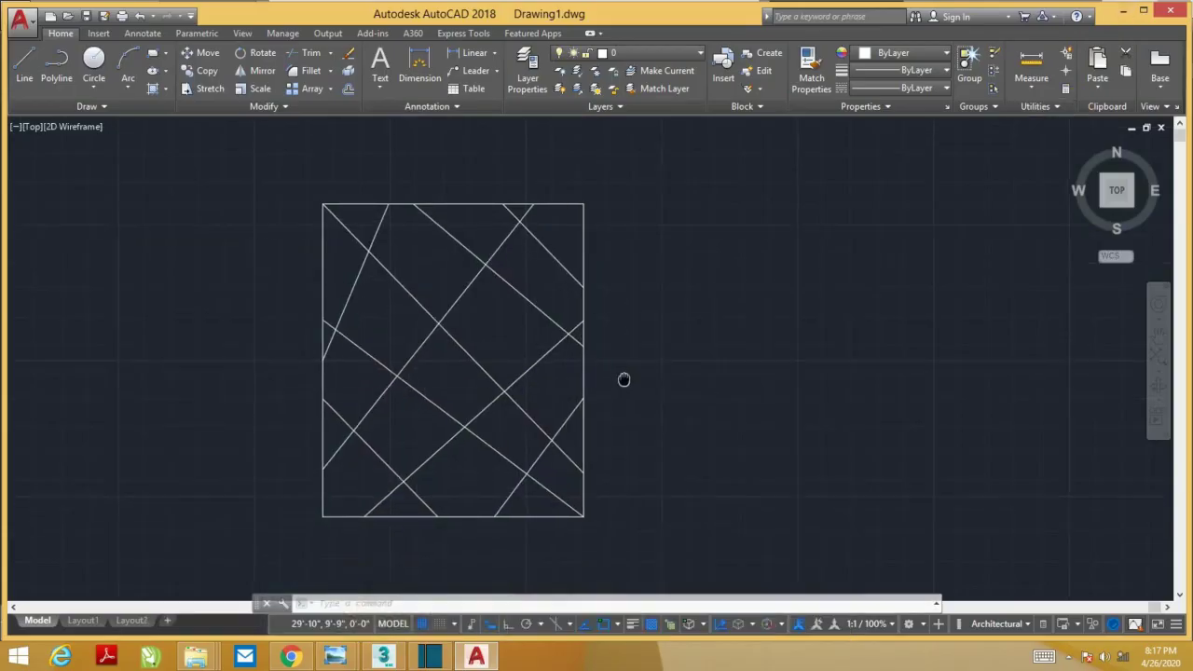
Nudge the long diagonal's top endpoint slightly right along the rectangle's top edge
{"action": "scroll", "coordinate": [582, 378], "scroll_direction": "up", "scroll_amount": 2}
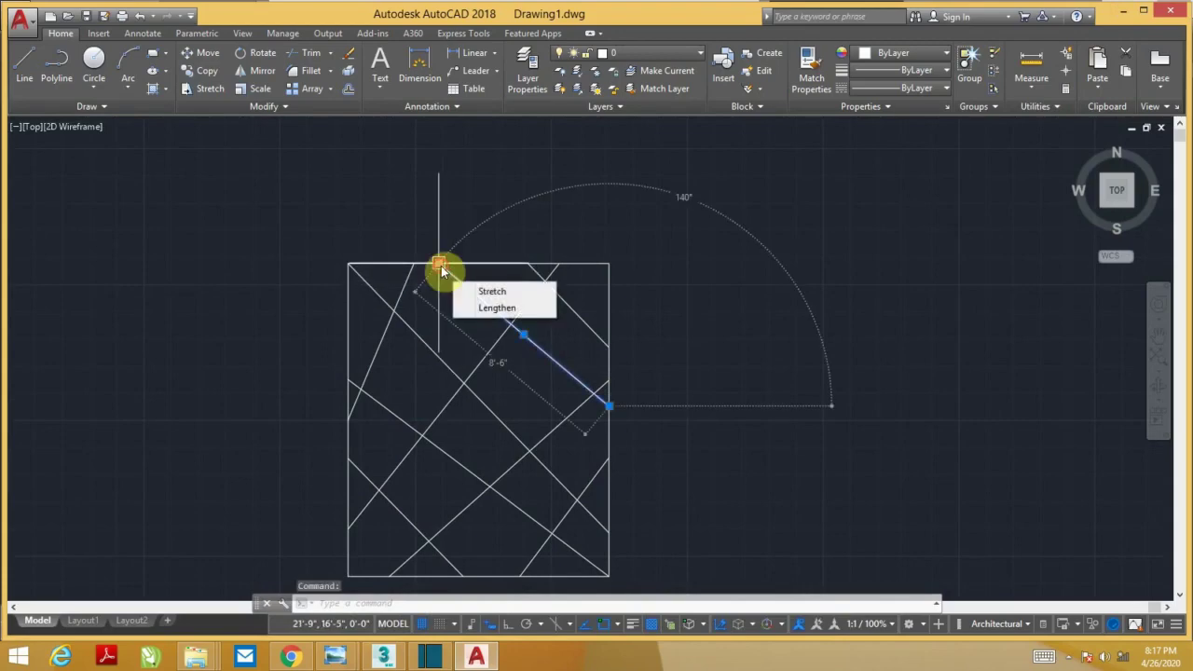
{"action": "left_click", "coordinate": [438, 263]}
{"action": "key", "text": "Escape"}
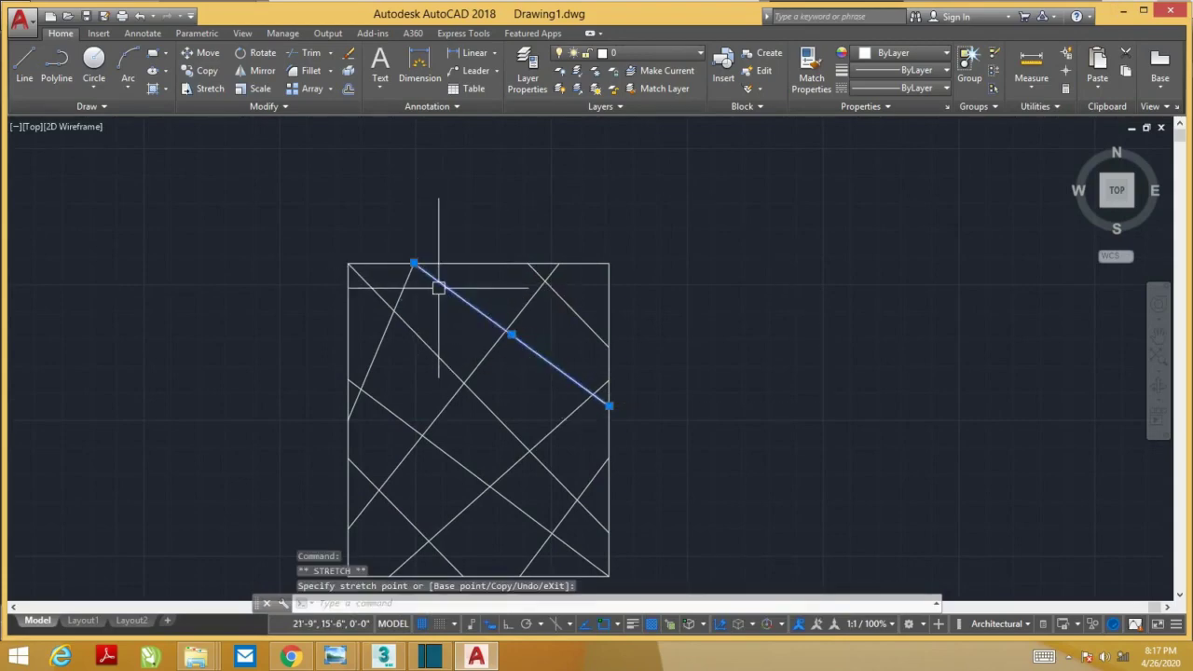
{"action": "scroll", "coordinate": [419, 274], "scroll_direction": "up", "scroll_amount": 5}
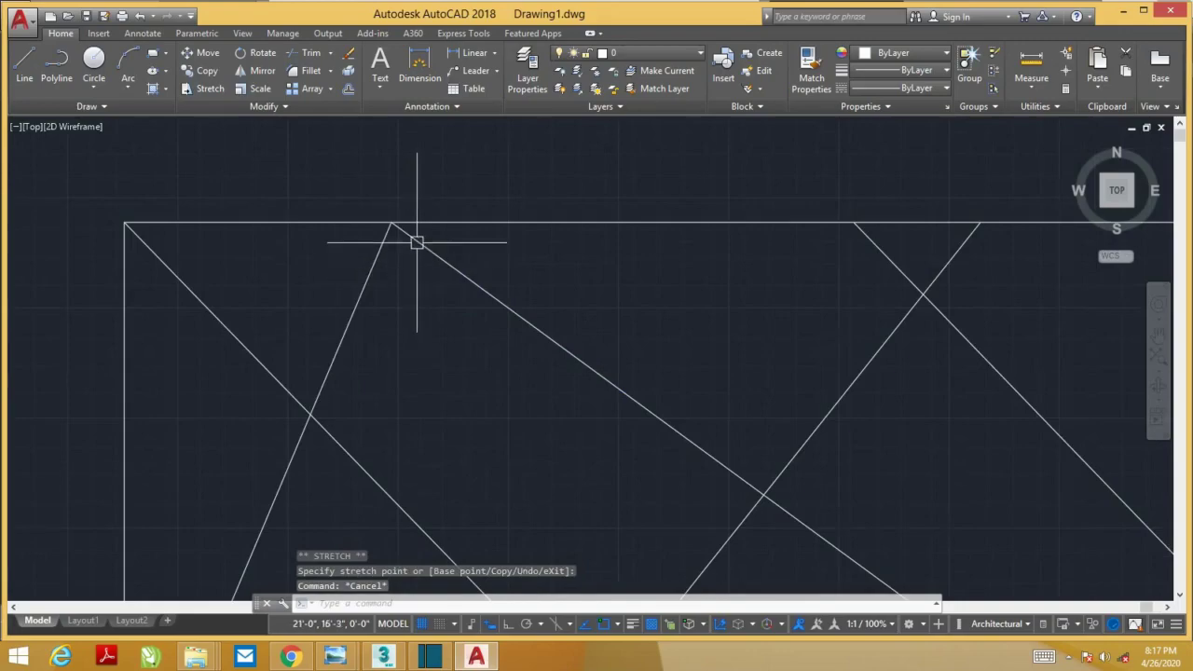
{"action": "left_click", "coordinate": [416, 242]}
{"action": "left_click", "coordinate": [391, 222]}
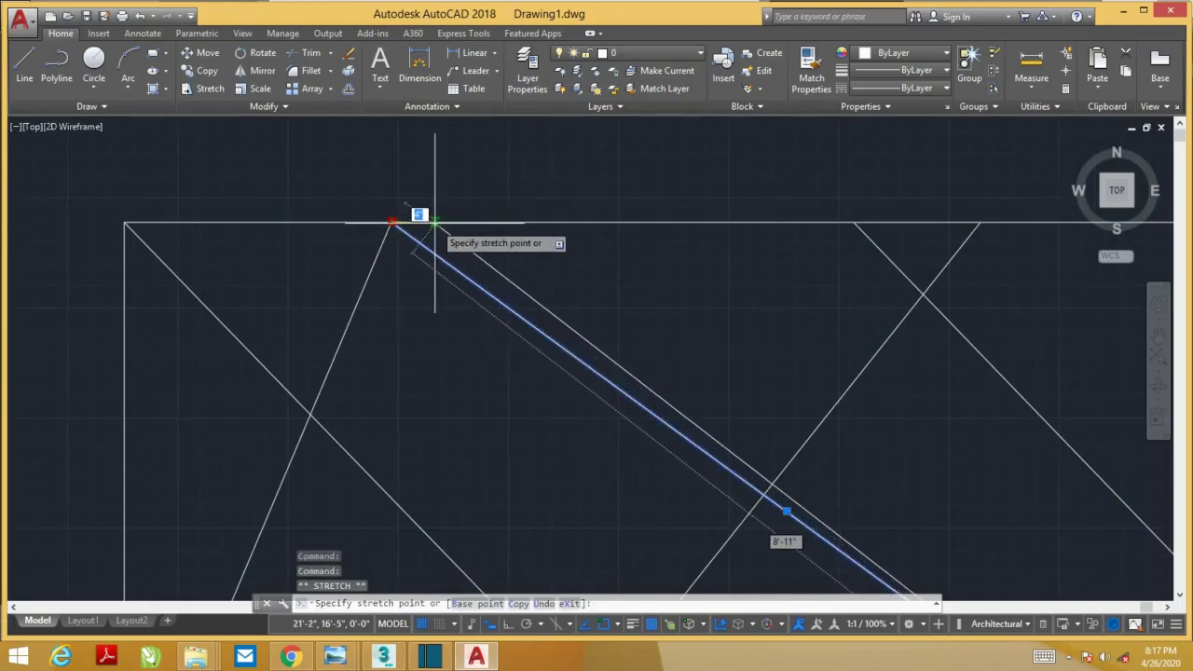
{"action": "key", "text": "Escape"}
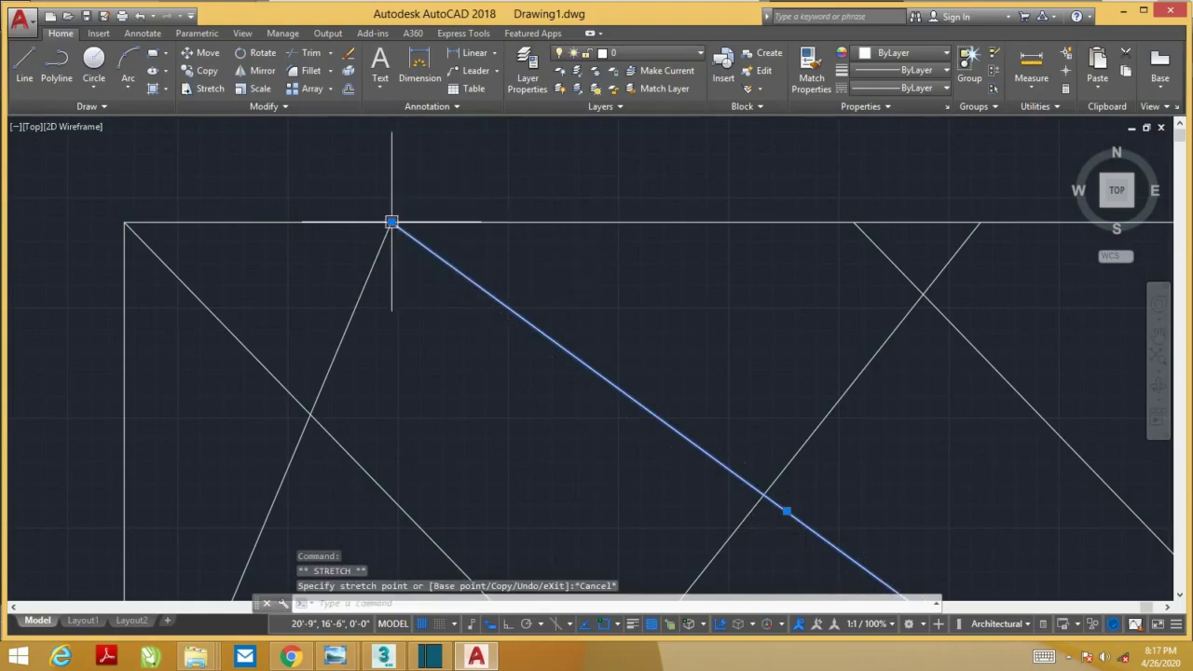
{"action": "left_click", "coordinate": [391, 222]}
{"action": "key", "text": "Escape"}
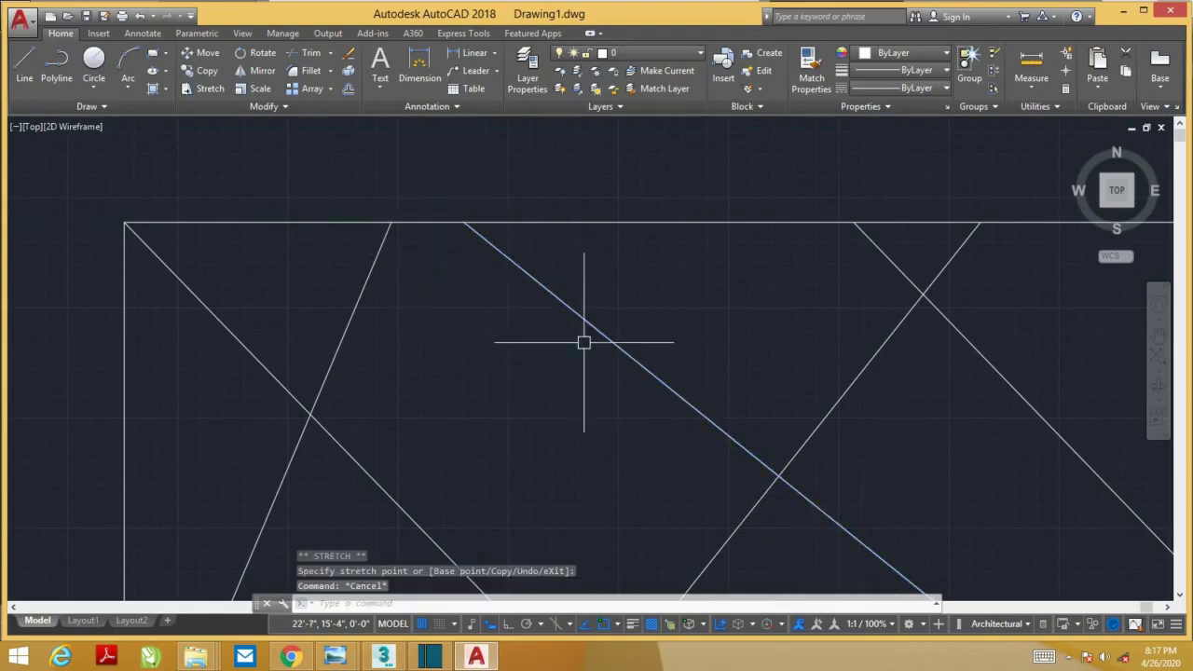
Clear any leftover command and start OFFSET with the O alias
{"action": "scroll", "coordinate": [665, 330], "scroll_direction": "down", "scroll_amount": 5}
{"action": "key", "text": "Escape"}
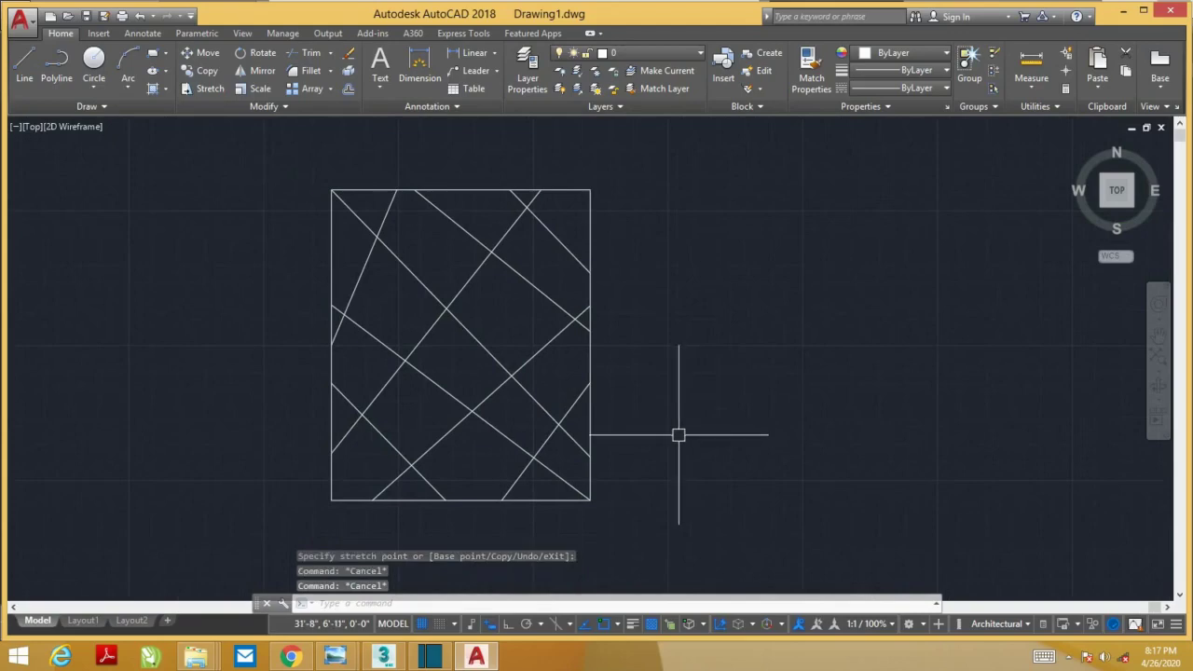
{"action": "type", "text": "o"}
{"action": "key", "text": "Return"}
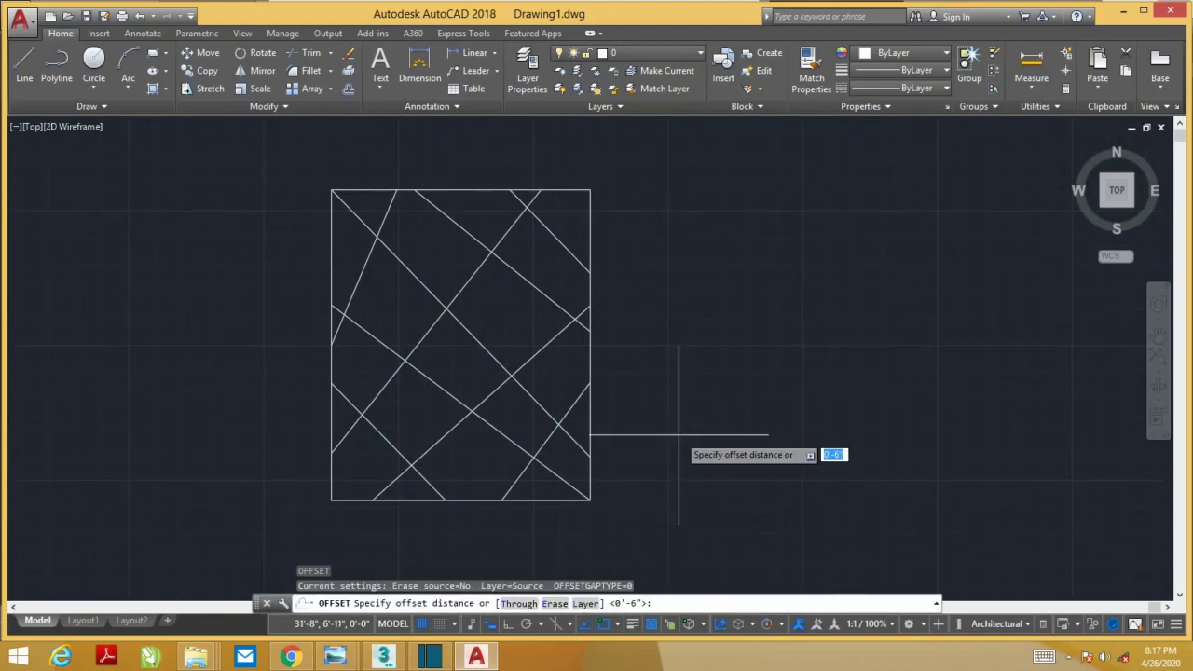
Offset the lower-right diagonal by 5 inches, then undo that copy
{"action": "key", "text": "Escape"}
{"action": "key", "text": "Return"}
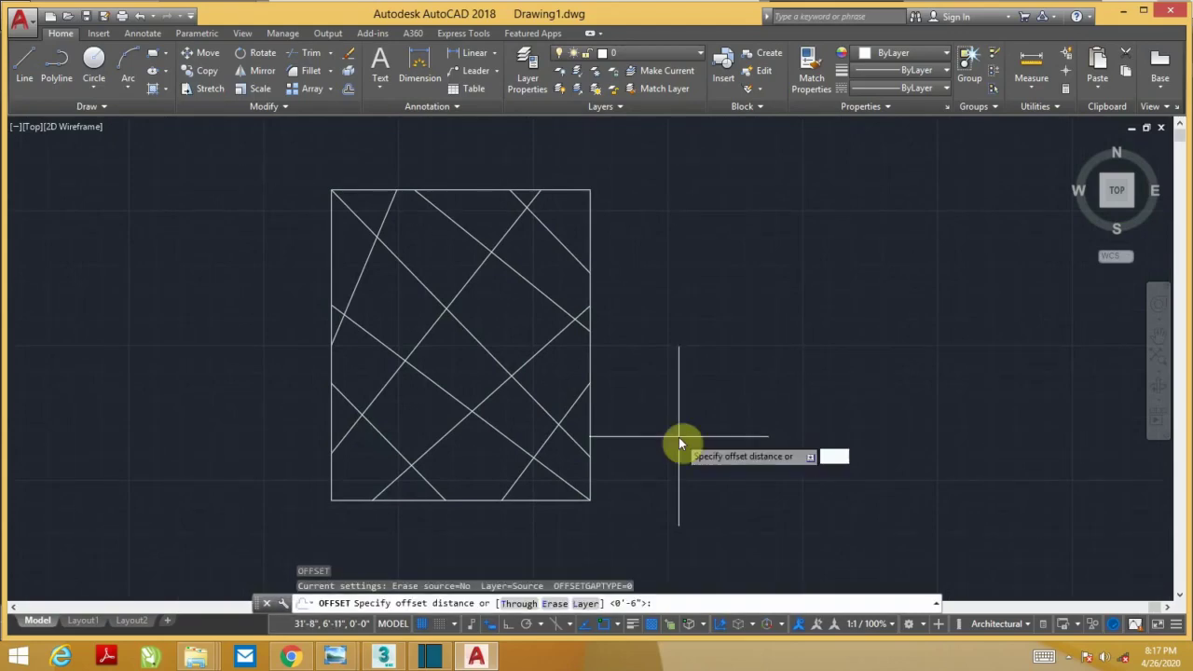
{"action": "type", "text": "5"}
{"action": "key", "text": "Return"}
{"action": "scroll", "coordinate": [519, 448], "scroll_direction": "up", "scroll_amount": 3}
{"action": "left_click", "coordinate": [557, 437]}
{"action": "left_click", "coordinate": [536, 422]}
{"action": "scroll", "coordinate": [567, 434], "scroll_direction": "down", "scroll_amount": 3}
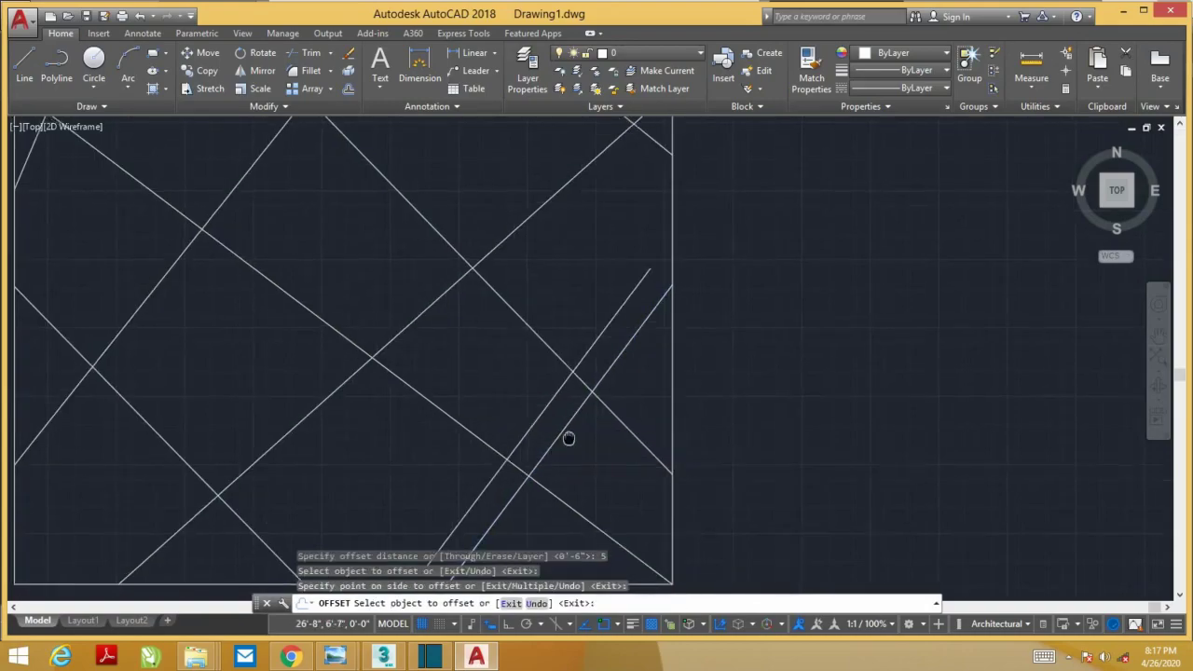
{"action": "key", "text": "ctrl+z"}
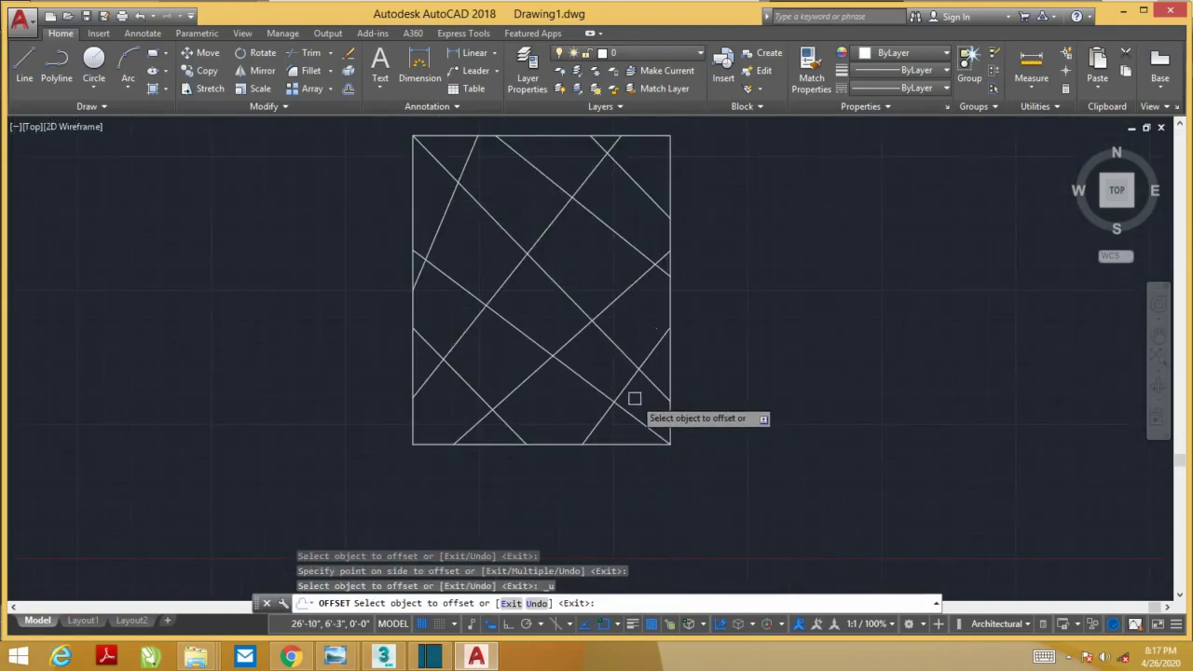
{"action": "key", "text": "Escape"}
Offset the lower-right, long, middle and upper-left diagonals by 6 inches
{"action": "key", "text": "Return"}
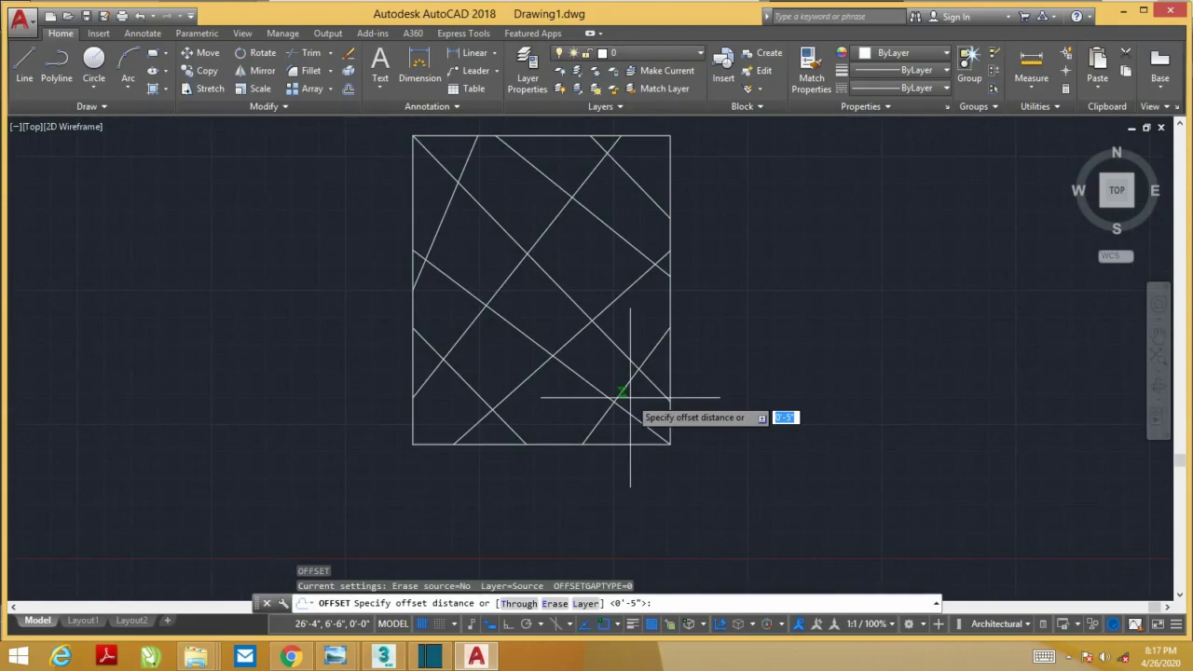
{"action": "type", "text": "6"}
{"action": "key", "text": "Return"}
{"action": "scroll", "coordinate": [628, 397], "scroll_direction": "up", "scroll_amount": 3}
{"action": "left_click", "coordinate": [569, 348]}
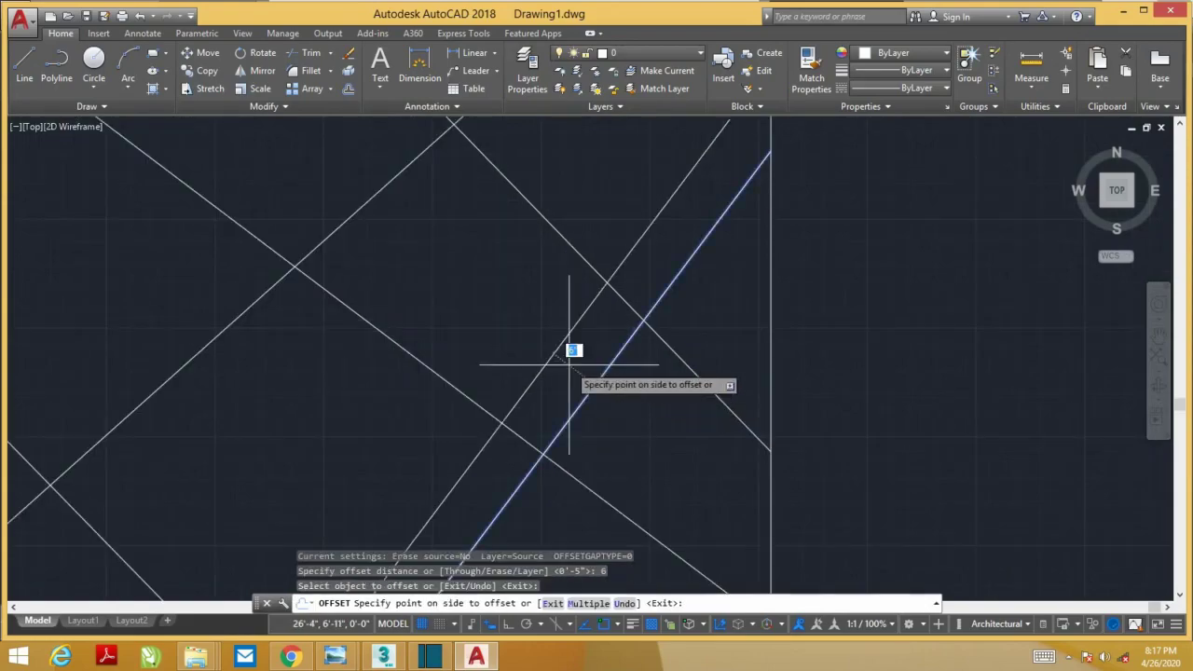
{"action": "left_click", "coordinate": [564, 359]}
{"action": "scroll", "coordinate": [557, 369], "scroll_direction": "down", "scroll_amount": 3}
{"action": "scroll", "coordinate": [559, 378], "scroll_direction": "up", "scroll_amount": 2}
{"action": "left_click", "coordinate": [559, 379]}
{"action": "left_click", "coordinate": [442, 357]}
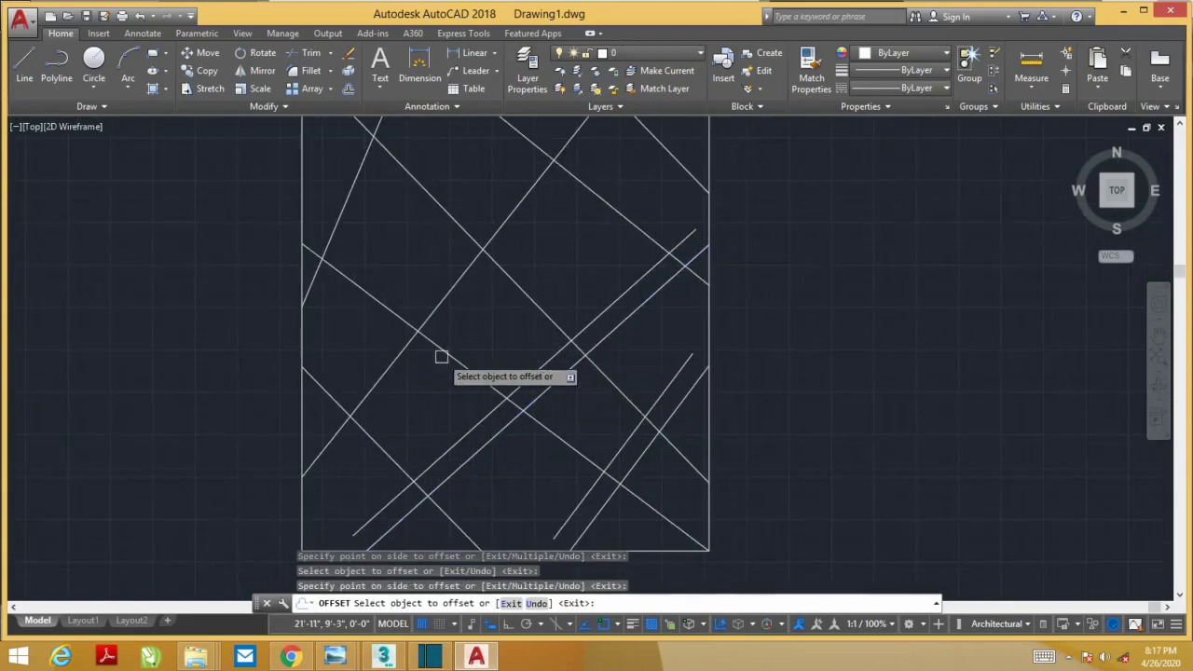
{"action": "left_click", "coordinate": [428, 323]}
{"action": "left_click", "coordinate": [359, 270]}
{"action": "left_click", "coordinate": [340, 210]}
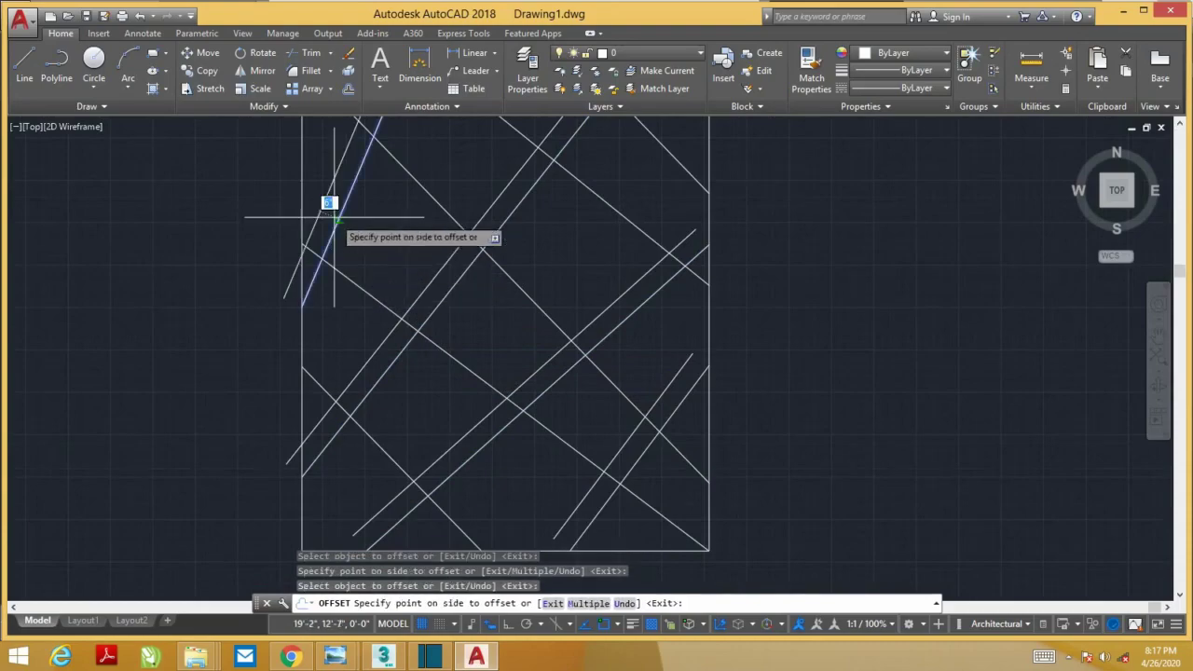
{"action": "left_click", "coordinate": [317, 219]}
Give the top-right and lower-half diagonals 6-inch parallel copies, then end OFFSET
{"action": "middle_click_drag", "start_coordinate": [348, 256], "coordinate": [364, 351]}
{"action": "left_click", "coordinate": [642, 222]}
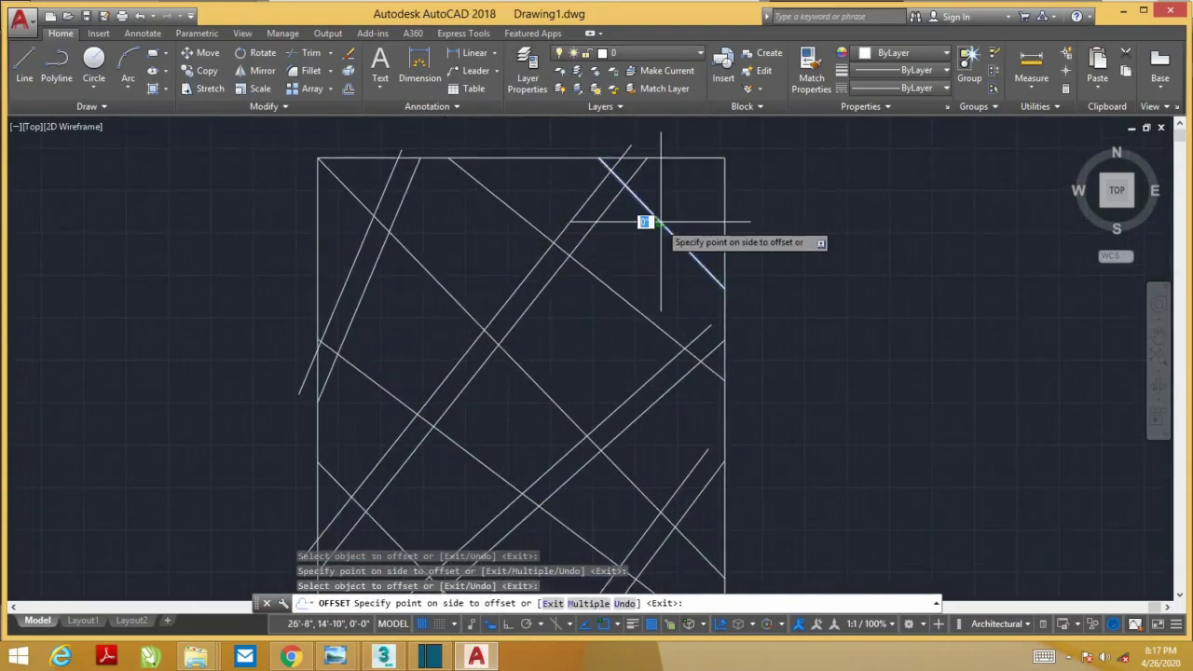
{"action": "left_click", "coordinate": [629, 268]}
{"action": "middle_click_drag", "start_coordinate": [605, 351], "coordinate": [613, 272]}
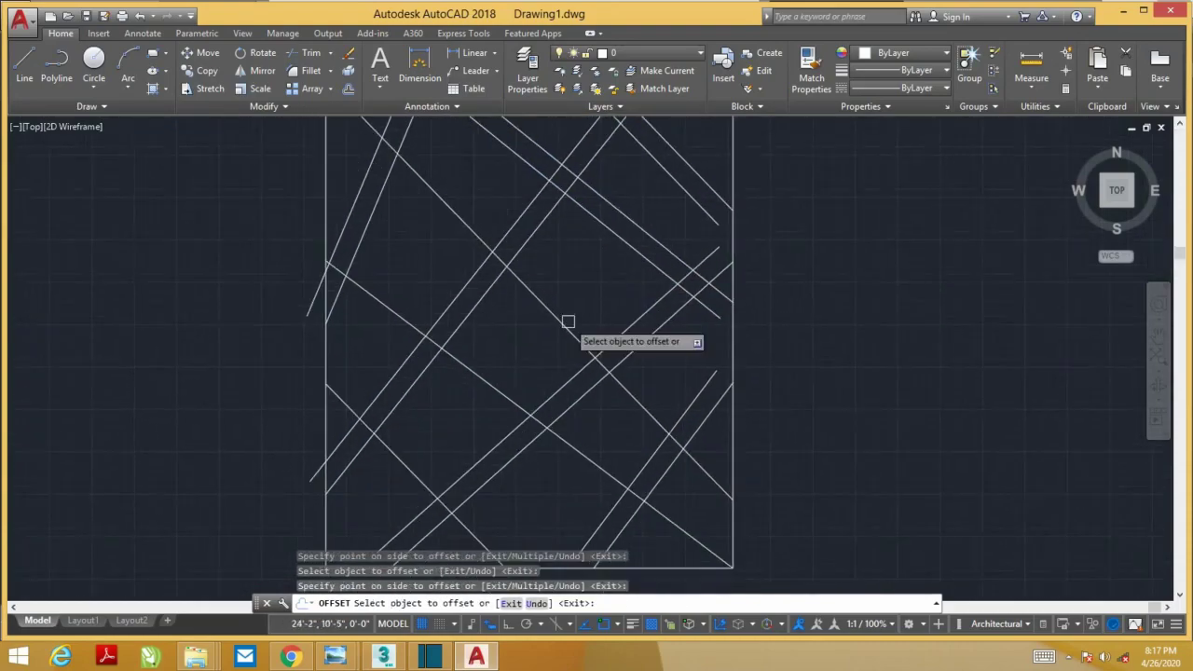
{"action": "left_click", "coordinate": [566, 318]}
{"action": "left_click", "coordinate": [550, 338]}
{"action": "left_click", "coordinate": [506, 405]}
{"action": "left_click", "coordinate": [495, 453]}
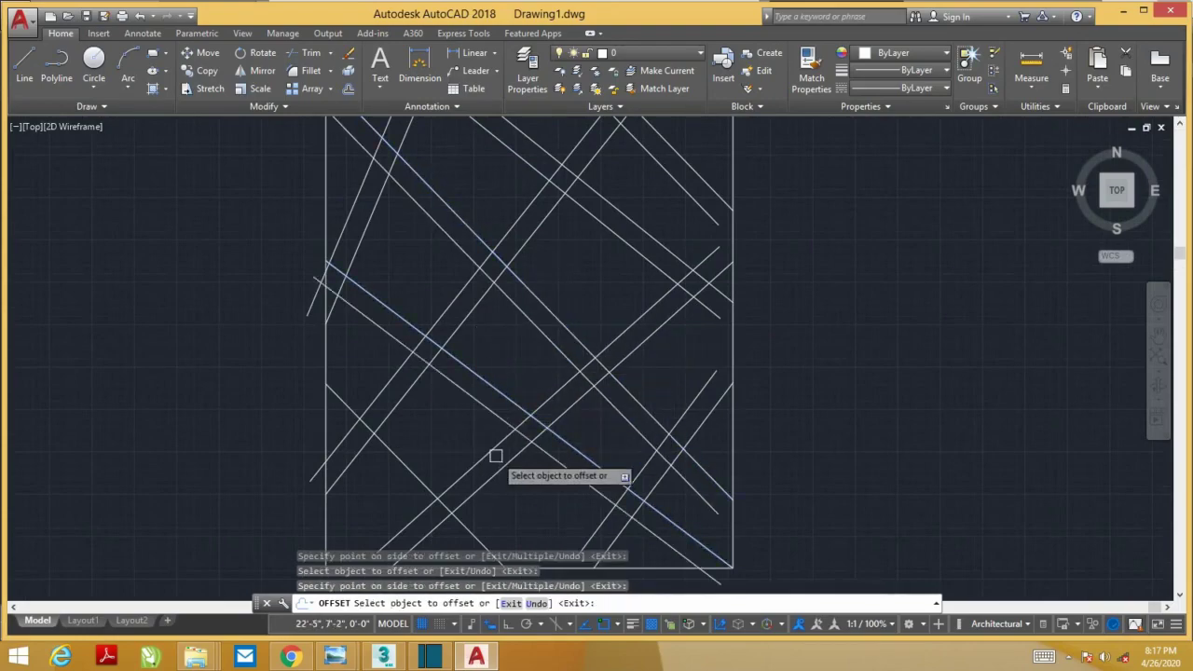
{"action": "middle_click_drag", "start_coordinate": [482, 526], "coordinate": [507, 390]}
{"action": "middle_click_drag", "start_coordinate": [503, 434], "coordinate": [578, 575]}
{"action": "key", "text": "Escape"}
Start TRIM and window-trim the diagonal ends overhanging the rectangle's left edge
{"action": "key", "text": "Return"}
{"action": "key", "text": "Return"}
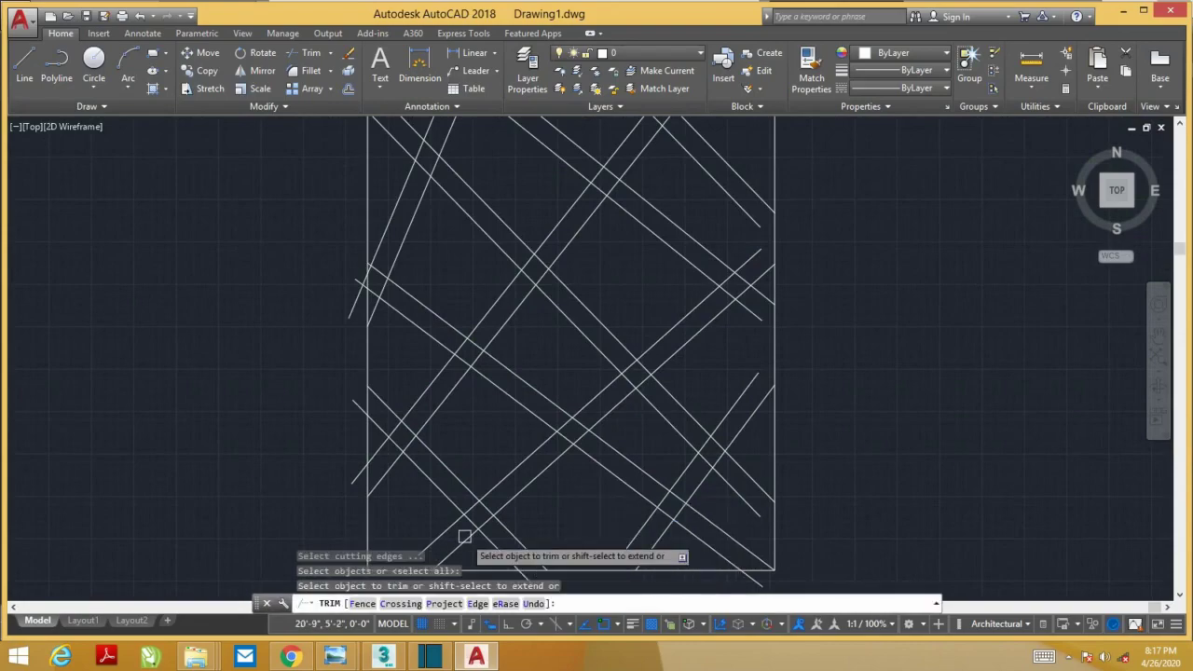
{"action": "scroll", "coordinate": [360, 445], "scroll_direction": "up", "scroll_amount": 4}
{"action": "left_click", "coordinate": [360, 444]}
{"action": "left_click", "coordinate": [343, 404]}
{"action": "left_click", "coordinate": [348, 408]}
{"action": "scroll", "coordinate": [369, 407], "scroll_direction": "down", "scroll_amount": 2}
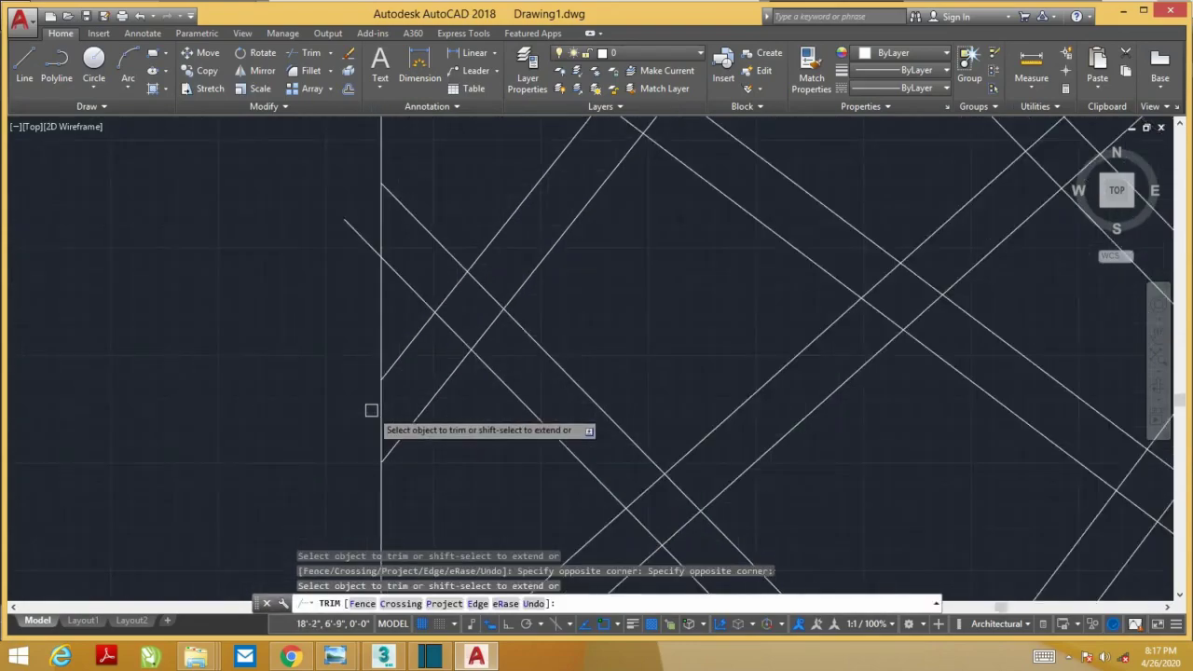
{"action": "scroll", "coordinate": [405, 432], "scroll_direction": "down", "scroll_amount": 2}
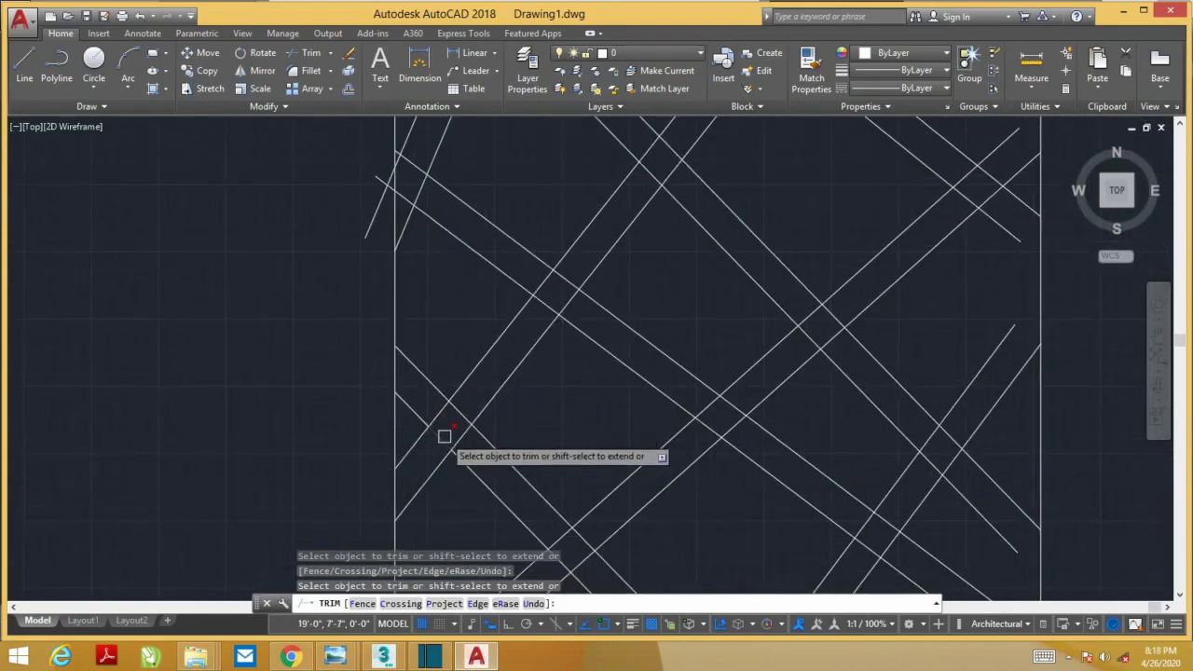
Trim the line pieces inside a strip crossing, panning across the remaining crossings
{"action": "left_click", "coordinate": [457, 401]}
{"action": "left_click", "coordinate": [439, 412]}
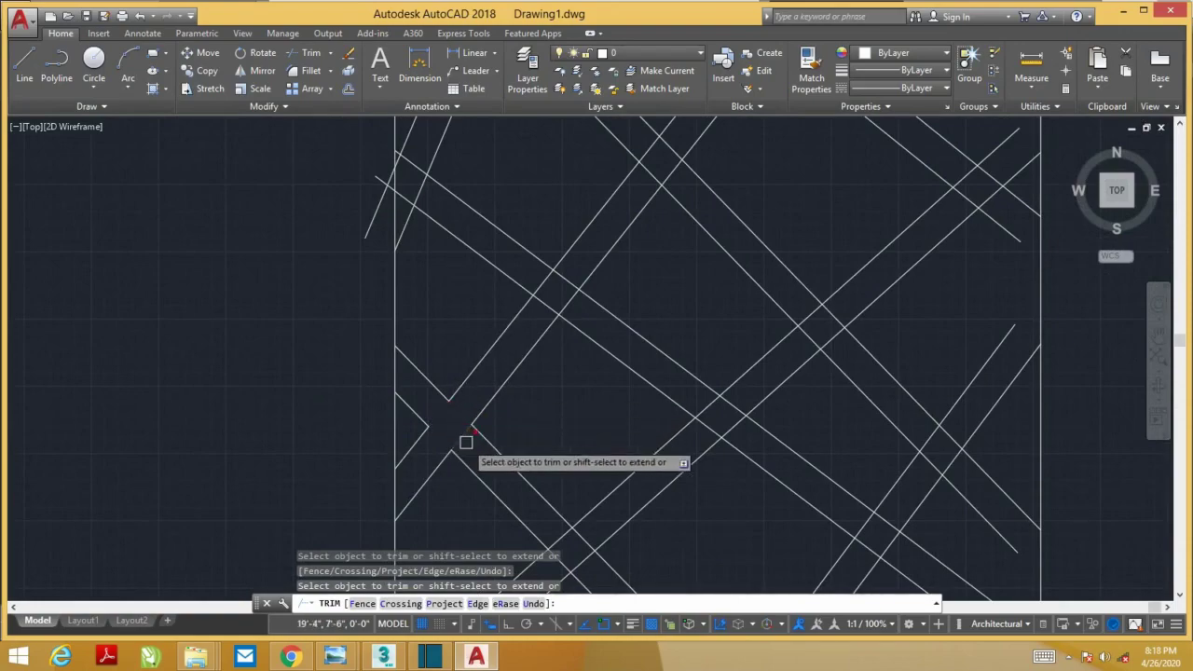
{"action": "middle_click_drag", "start_coordinate": [459, 437], "coordinate": [482, 314]}
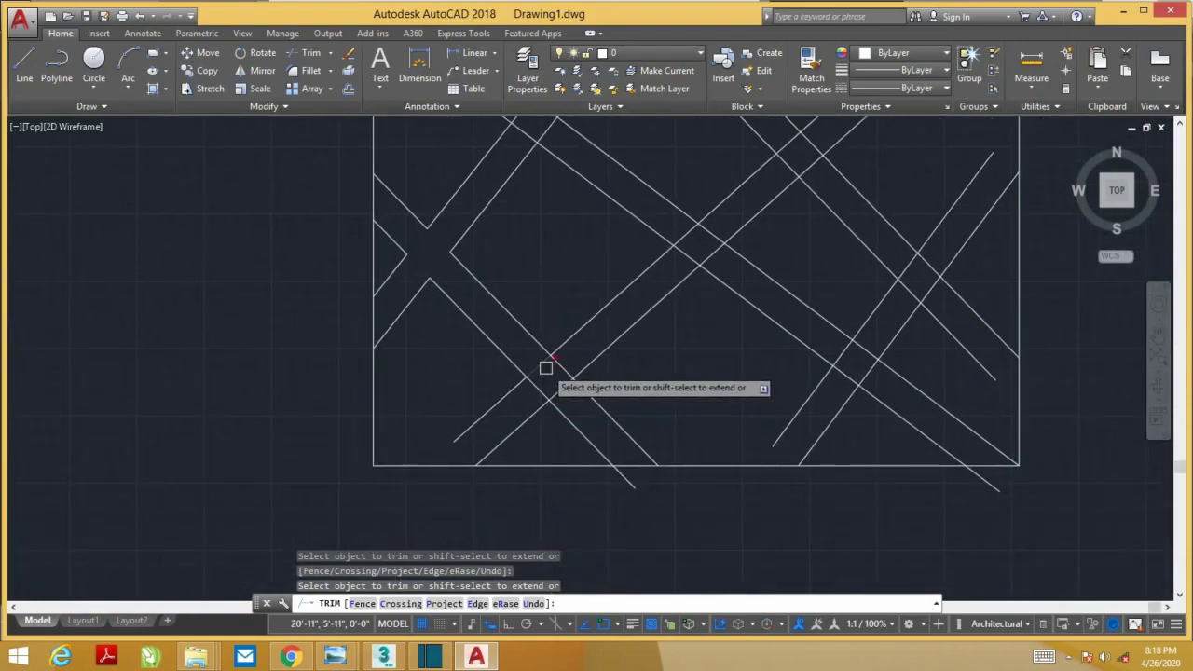
{"action": "middle_click_drag", "start_coordinate": [634, 419], "coordinate": [588, 476]}
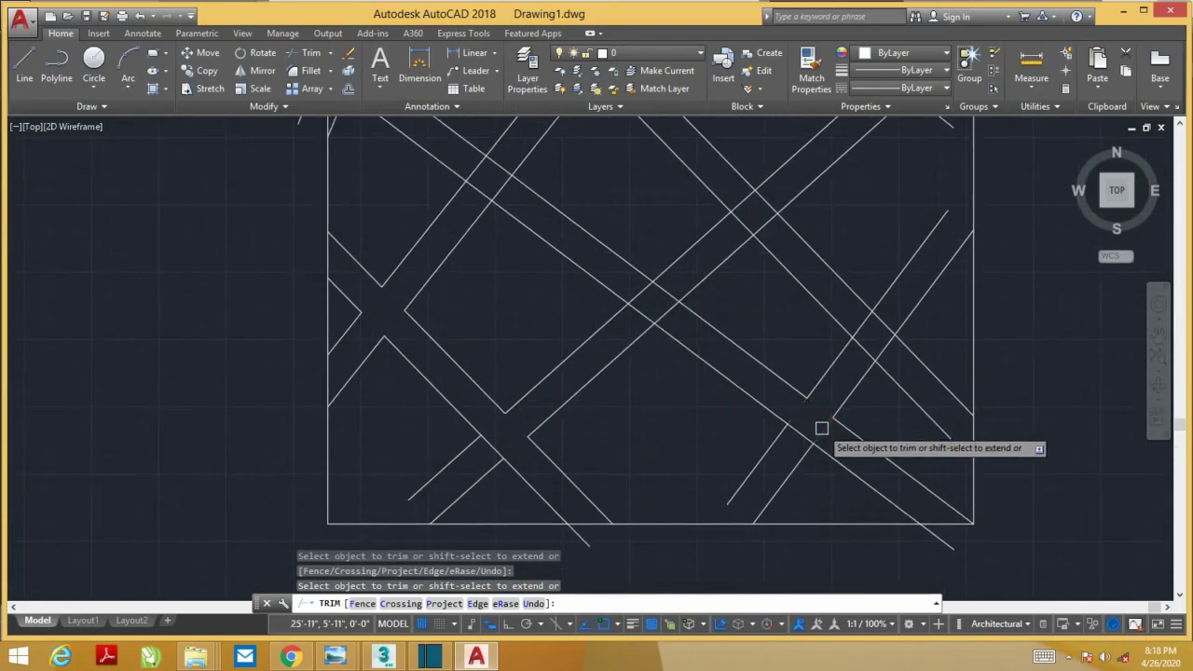
{"action": "middle_click_drag", "start_coordinate": [799, 435], "coordinate": [780, 506]}
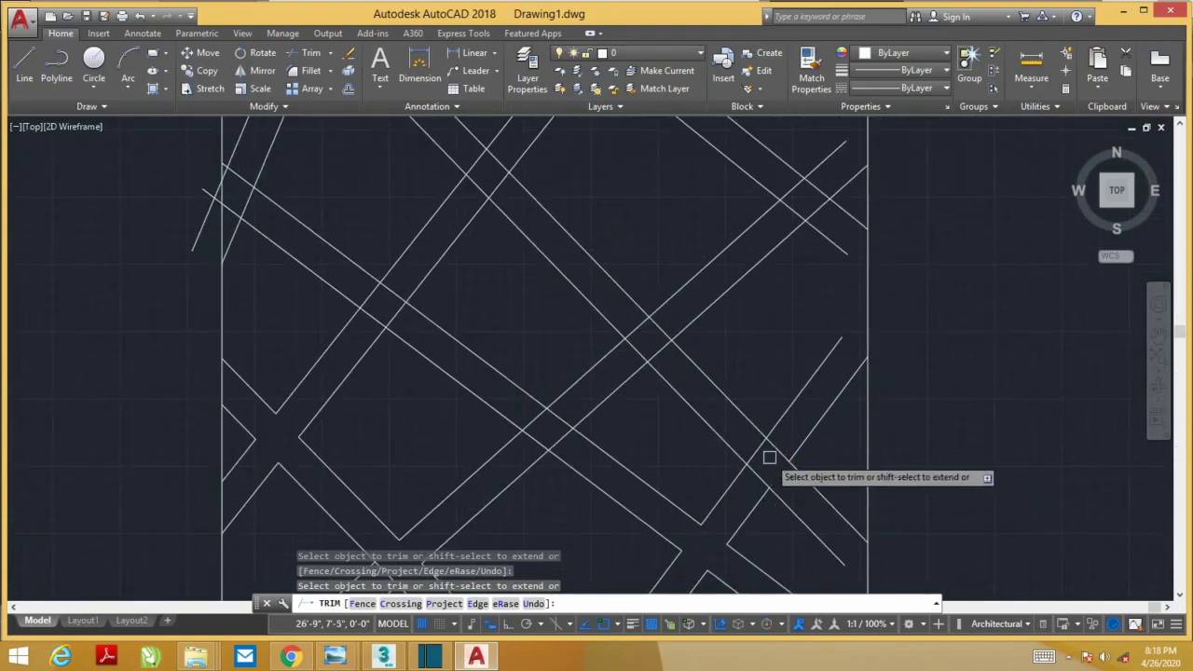
{"action": "middle_click_drag", "start_coordinate": [757, 475], "coordinate": [765, 580]}
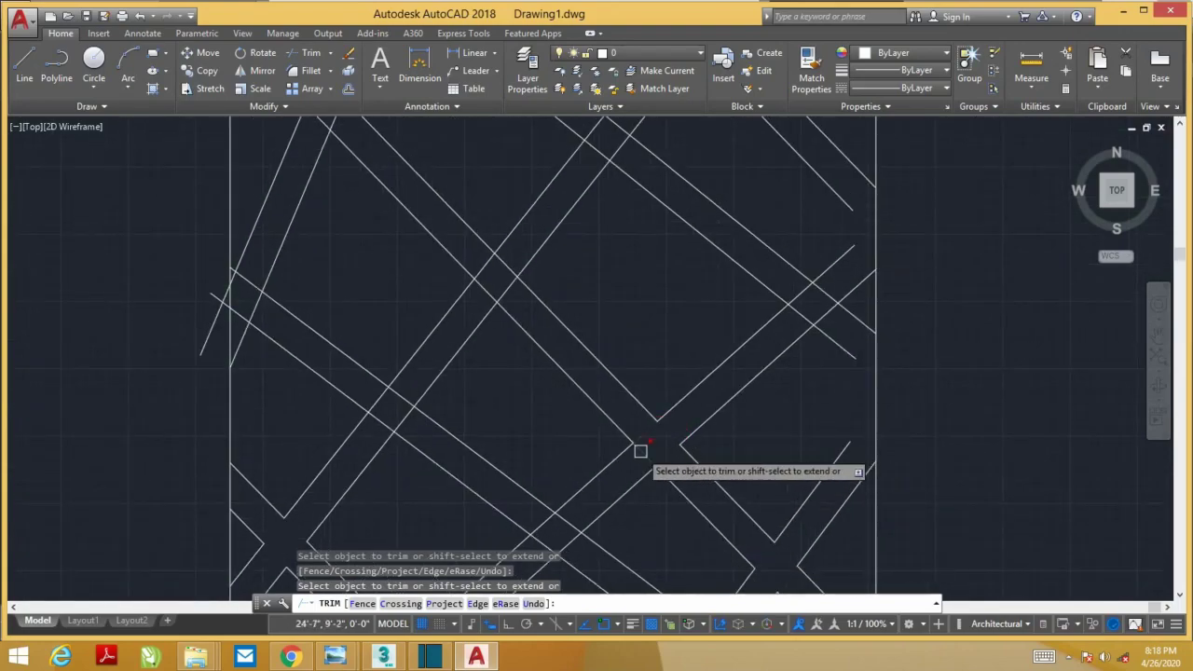
{"action": "middle_click_drag", "start_coordinate": [674, 465], "coordinate": [723, 376]}
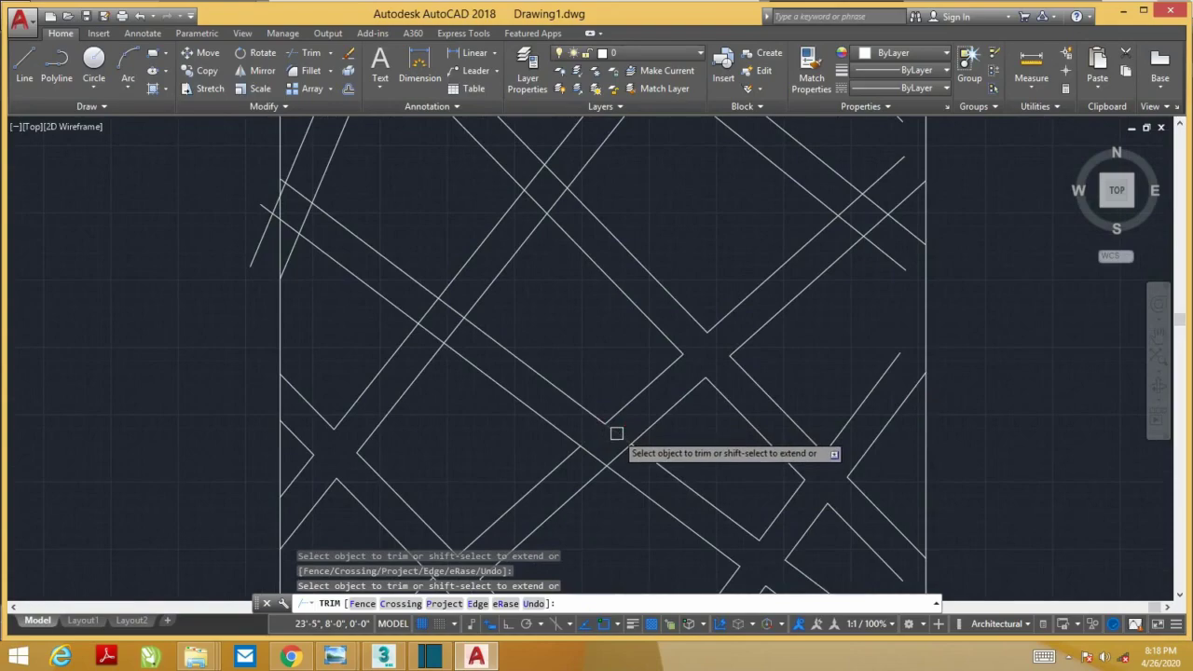
{"action": "middle_click_drag", "start_coordinate": [555, 276], "coordinate": [606, 341]}
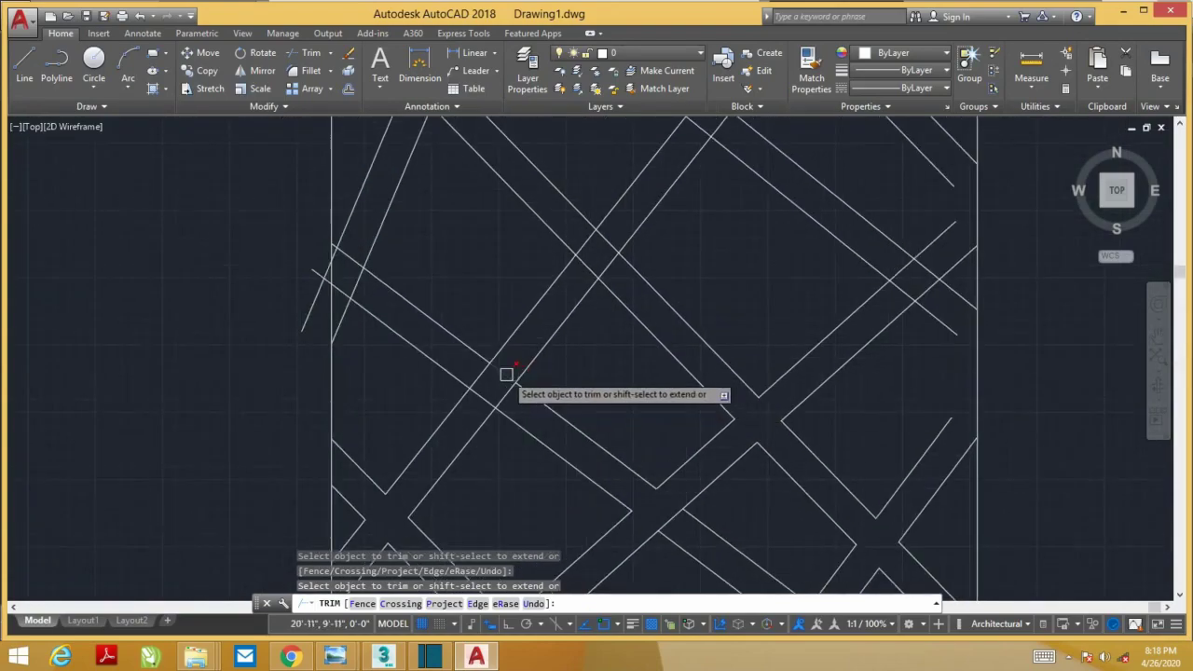
{"action": "middle_click_drag", "start_coordinate": [509, 397], "coordinate": [453, 503]}
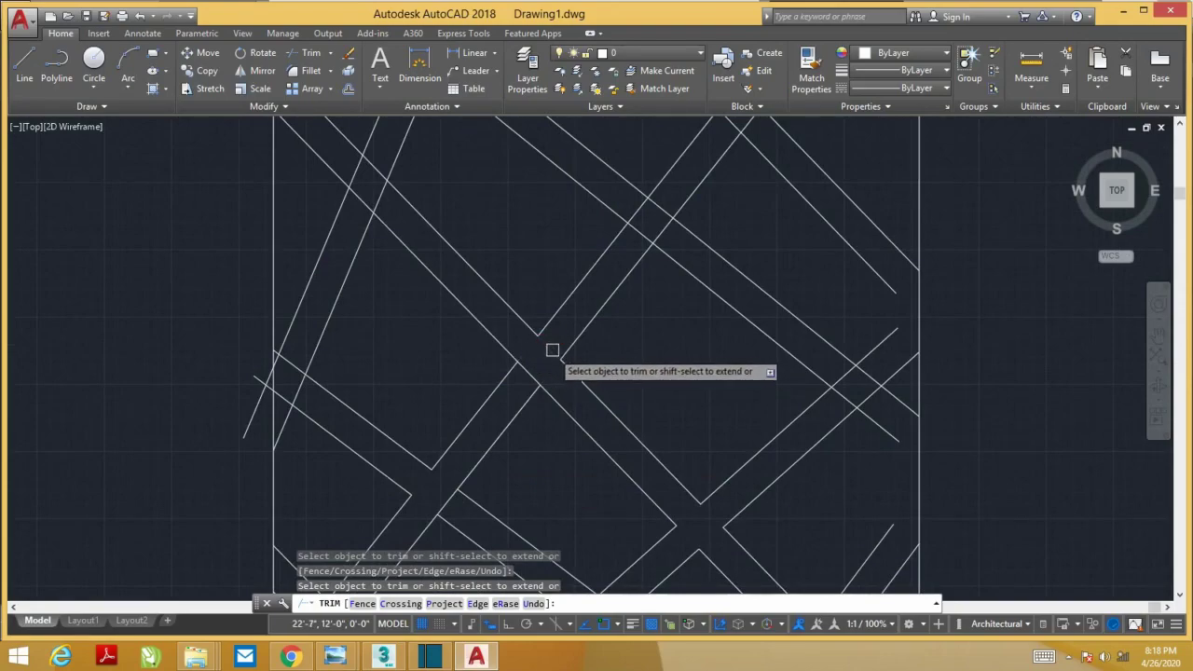
{"action": "middle_click_drag", "start_coordinate": [552, 349], "coordinate": [494, 484]}
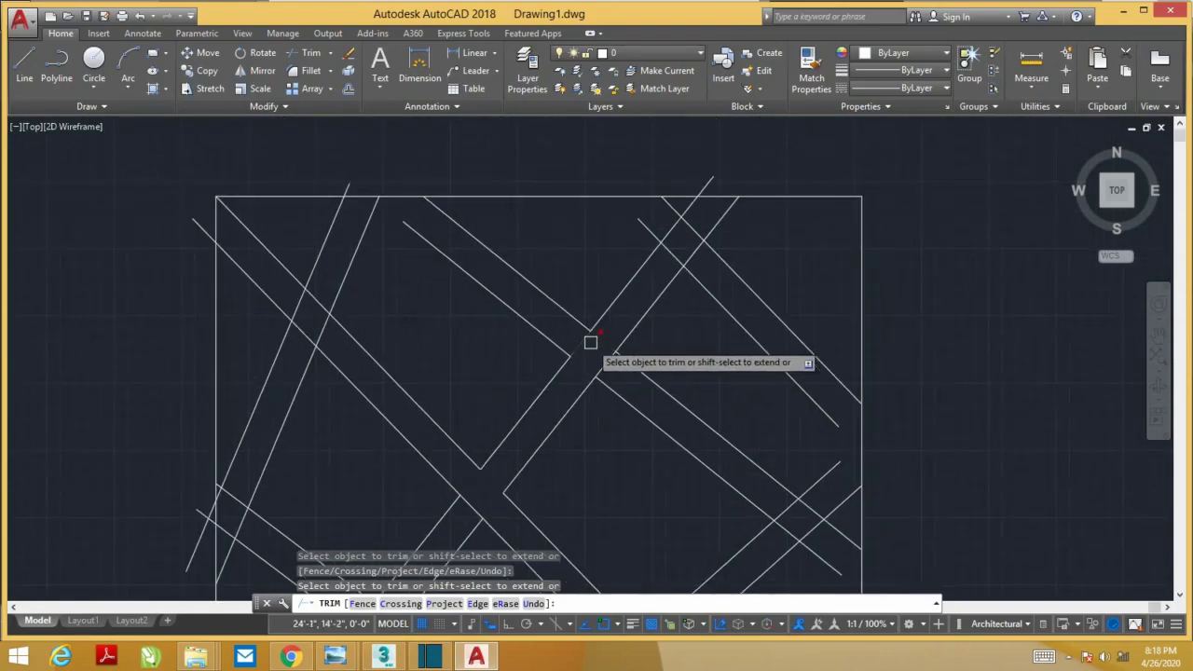
Trim the overhangs above the top edge and past the left edge, plus one crossing segment
{"action": "left_click", "coordinate": [714, 179]}
{"action": "left_click", "coordinate": [351, 183]}
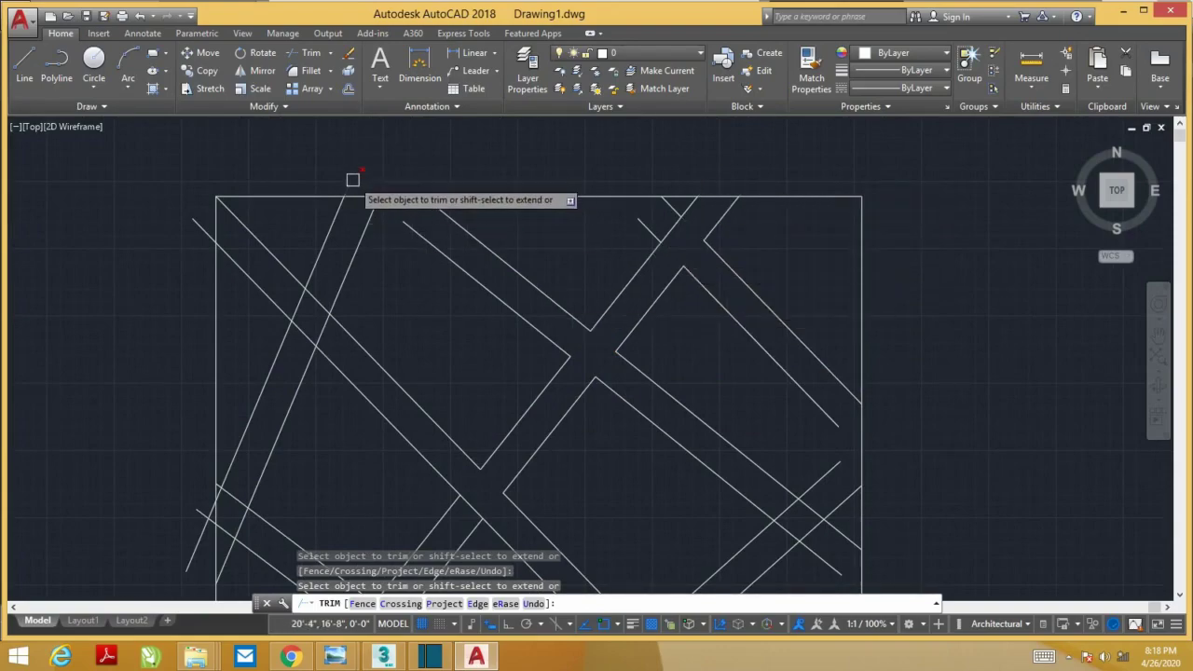
{"action": "left_click", "coordinate": [308, 328]}
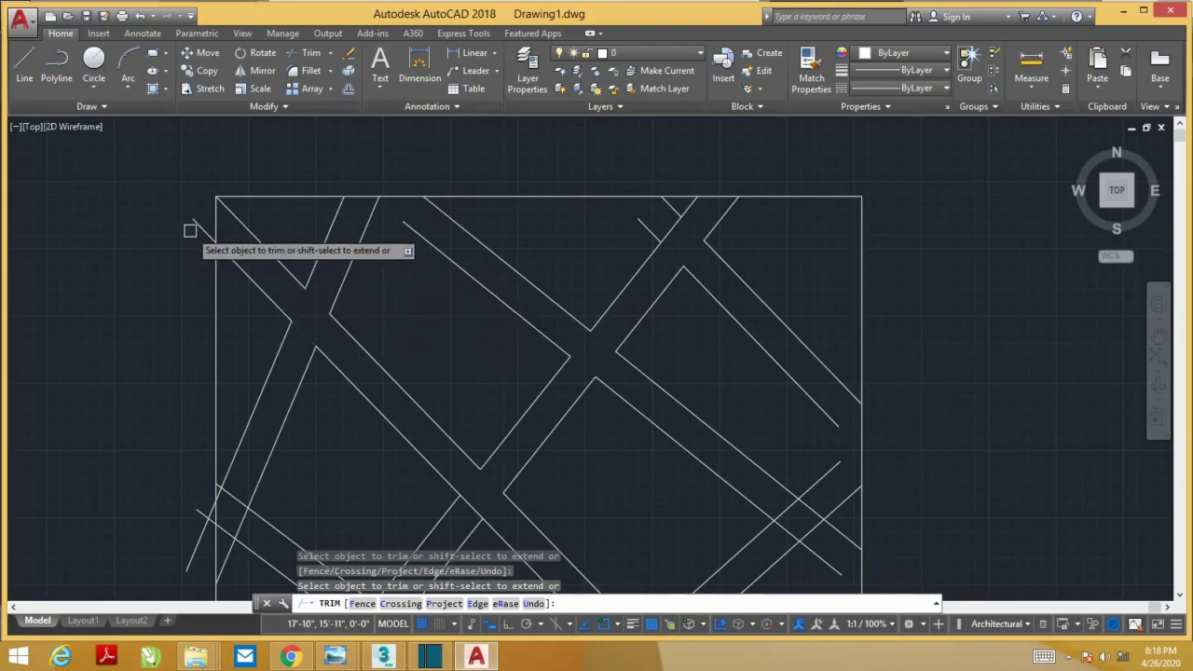
{"action": "middle_click_drag", "start_coordinate": [252, 337], "coordinate": [334, 192]}
{"action": "left_click", "coordinate": [274, 401]}
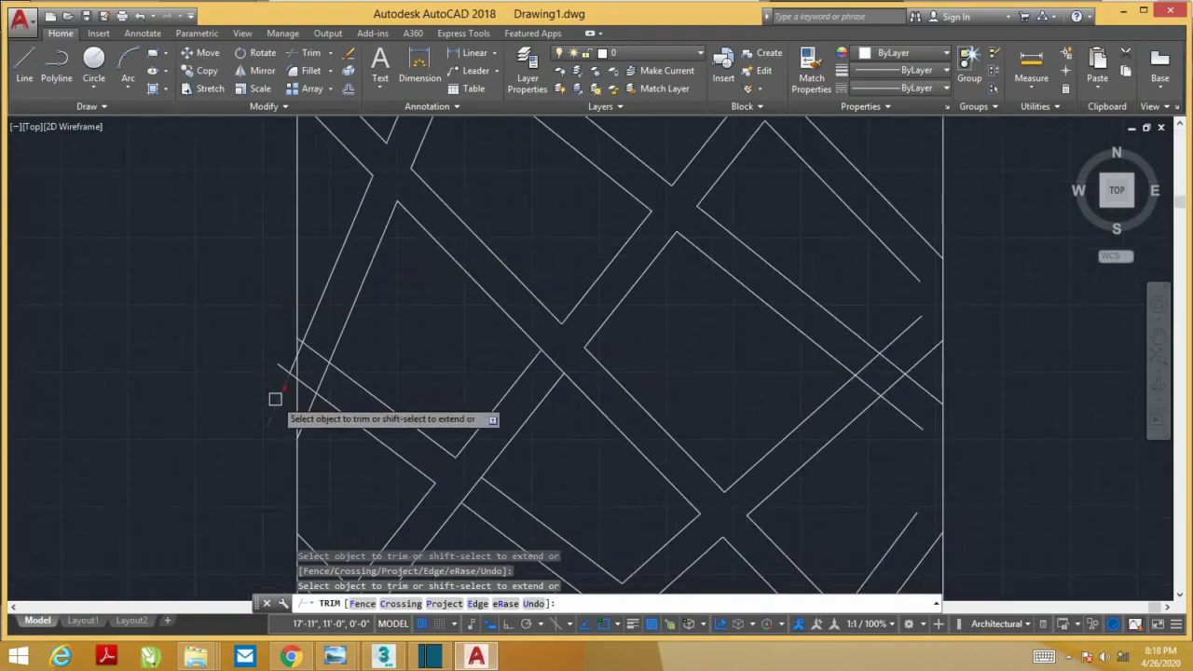
{"action": "left_click", "coordinate": [280, 364]}
Trim a leftover segment at a crossing on the right side of the pattern
{"action": "scroll", "coordinate": [283, 362], "scroll_direction": "up", "scroll_amount": 4}
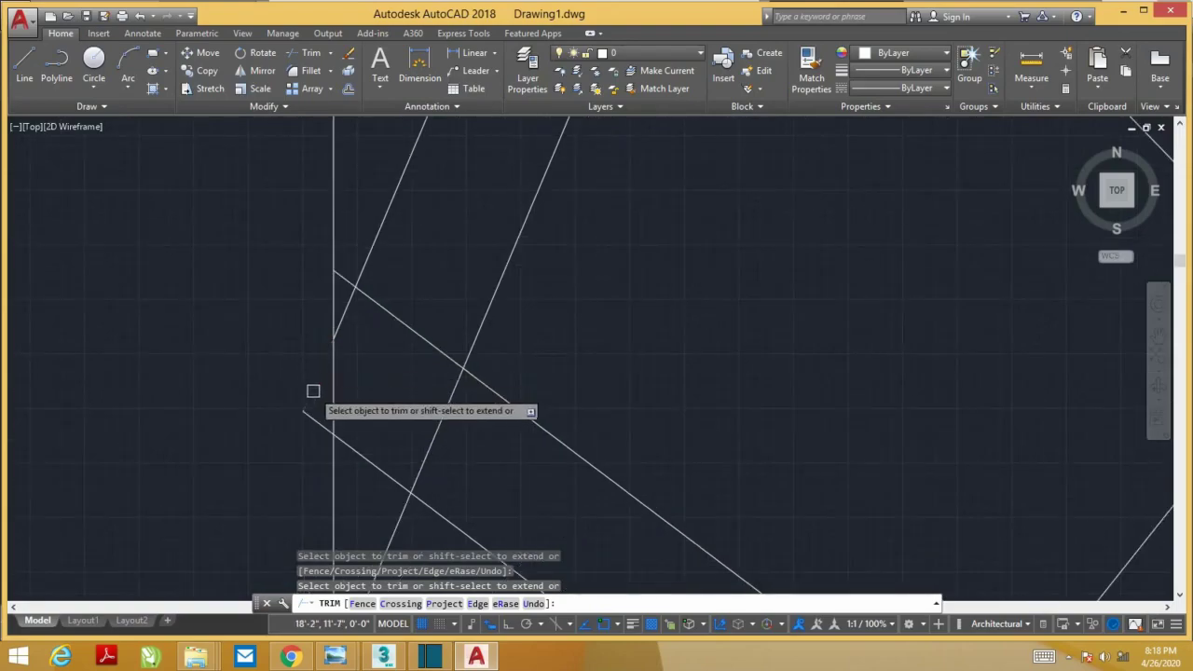
{"action": "scroll", "coordinate": [327, 392], "scroll_direction": "down", "scroll_amount": 3}
{"action": "middle_click_drag", "start_coordinate": [460, 418], "coordinate": [455, 338]}
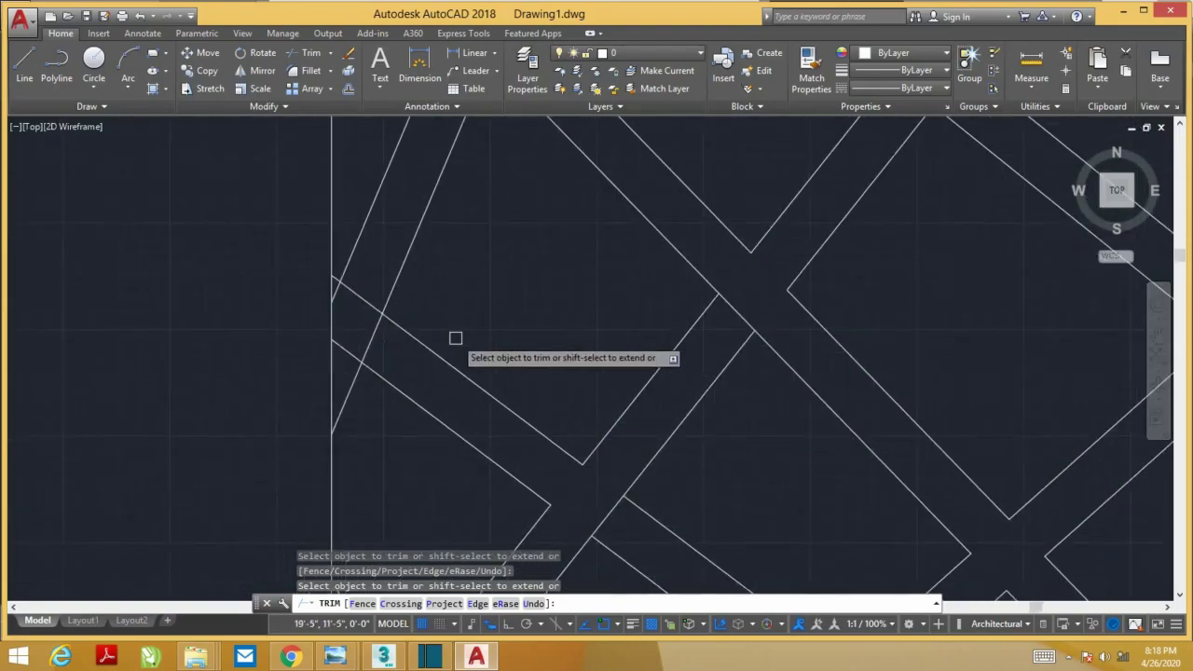
{"action": "scroll", "coordinate": [439, 256], "scroll_direction": "down", "scroll_amount": 3}
{"action": "scroll", "coordinate": [465, 405], "scroll_direction": "up", "scroll_amount": 4}
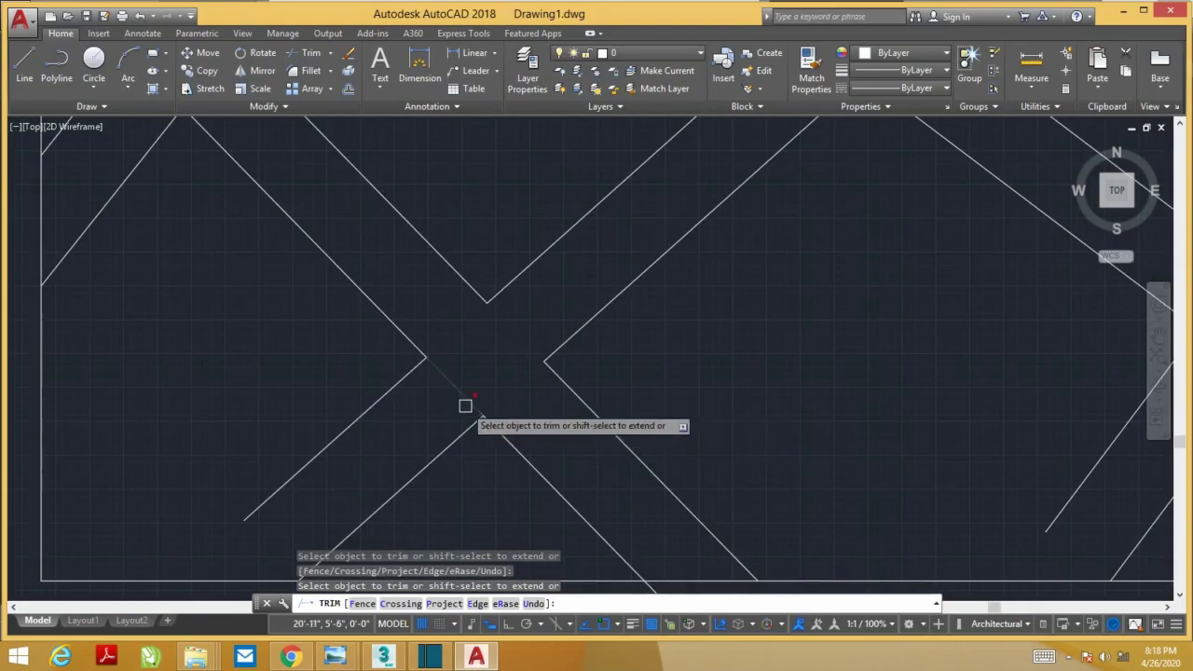
{"action": "scroll", "coordinate": [566, 407], "scroll_direction": "down", "scroll_amount": 3}
{"action": "scroll", "coordinate": [622, 407], "scroll_direction": "up", "scroll_amount": 2}
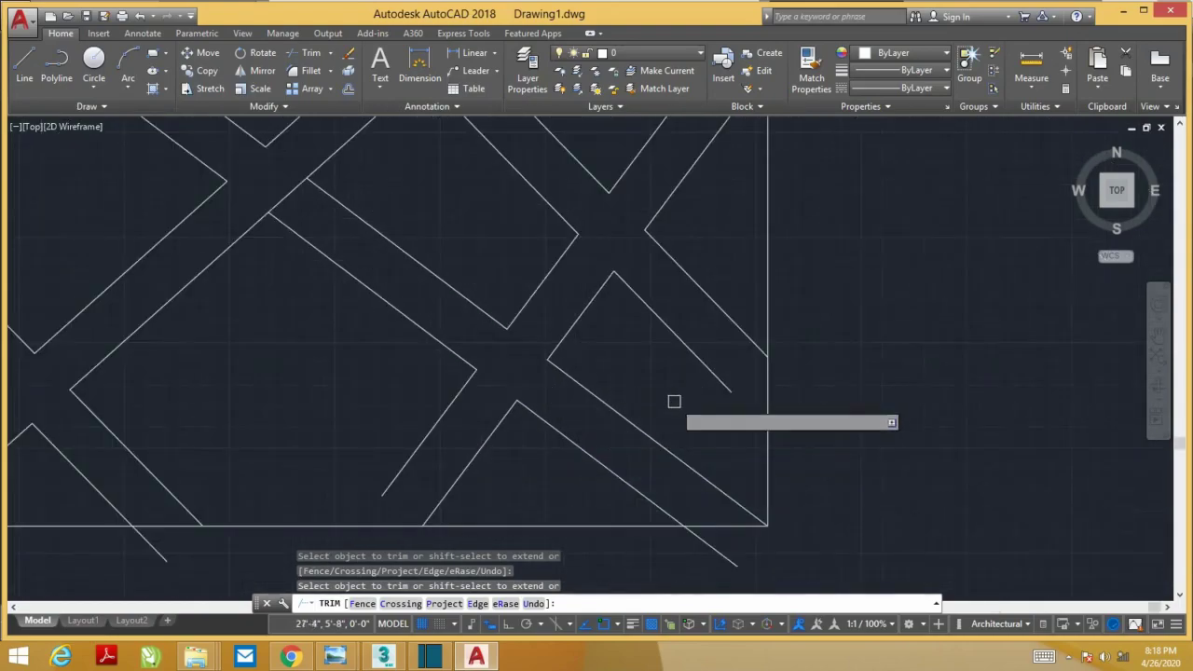
{"action": "scroll", "coordinate": [673, 401], "scroll_direction": "down", "scroll_amount": 3}
{"action": "scroll", "coordinate": [663, 284], "scroll_direction": "up", "scroll_amount": 4}
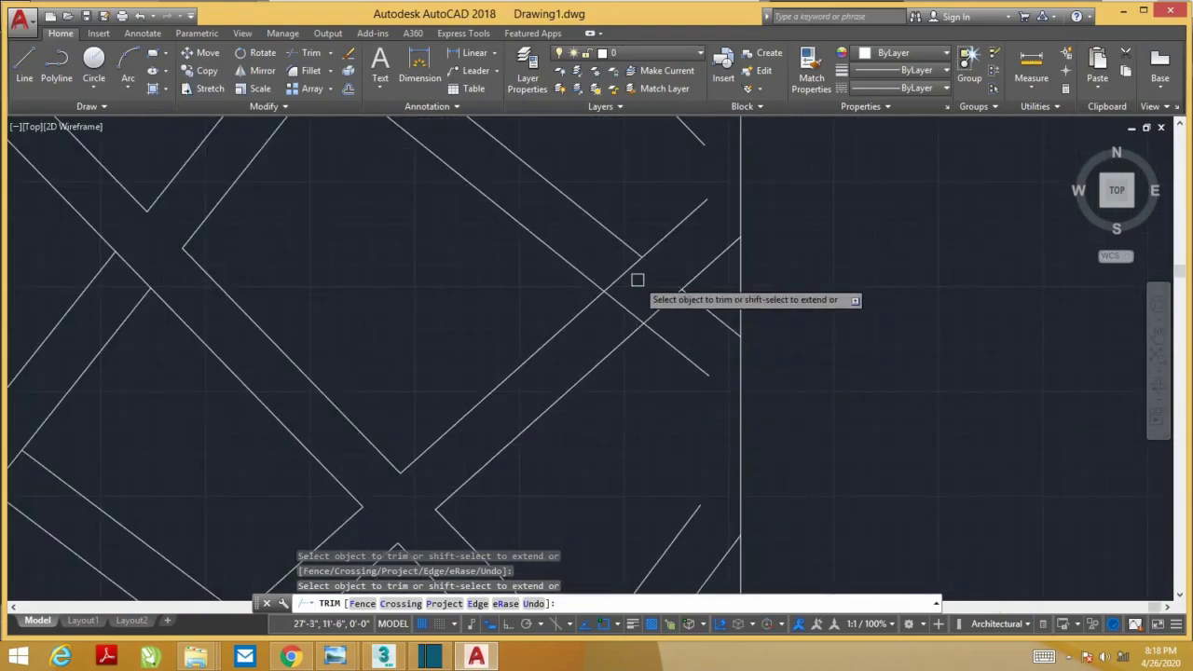
{"action": "left_click", "coordinate": [635, 291]}
Trim the leftover segment near the top edge and end the trim command
{"action": "scroll", "coordinate": [602, 447], "scroll_direction": "down", "scroll_amount": 4}
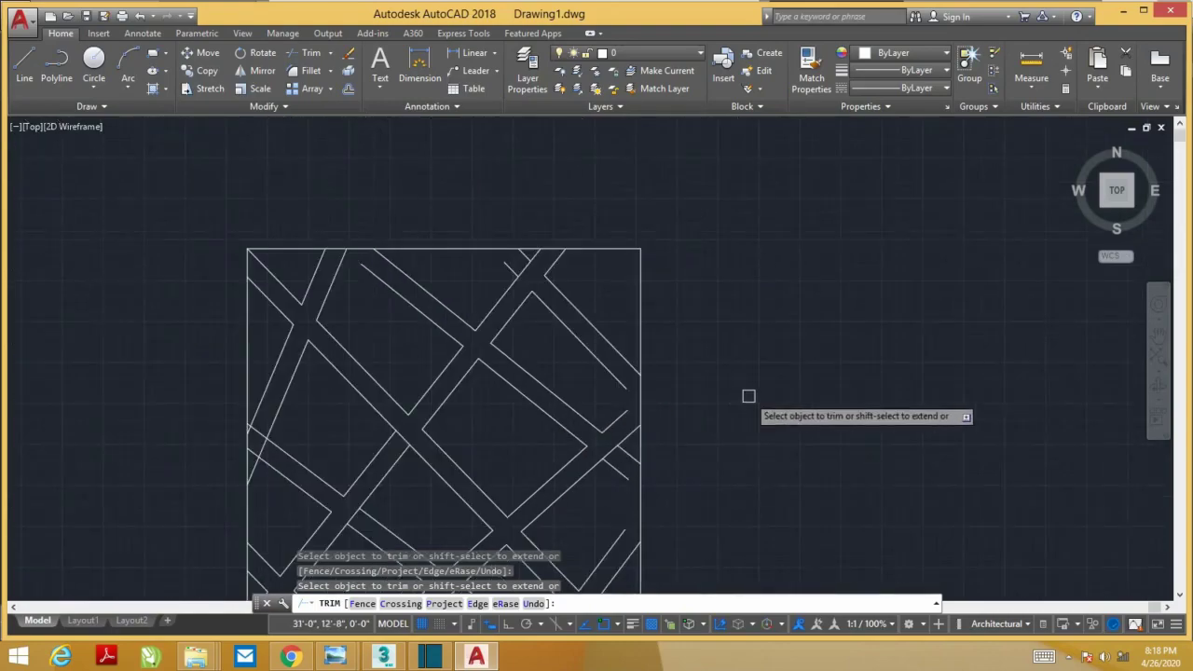
{"action": "middle_click_drag", "start_coordinate": [748, 394], "coordinate": [743, 261]}
{"action": "scroll", "coordinate": [550, 213], "scroll_direction": "up", "scroll_amount": 6}
{"action": "left_click", "coordinate": [569, 258]}
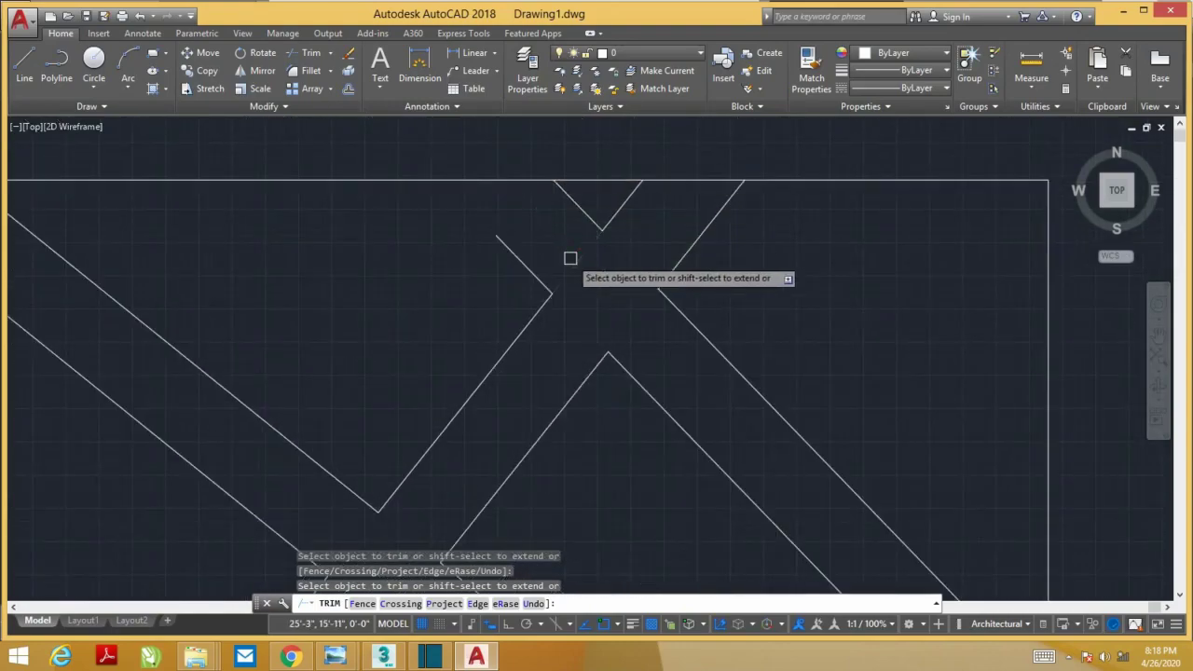
{"action": "scroll", "coordinate": [609, 296], "scroll_direction": "down", "scroll_amount": 3}
{"action": "scroll", "coordinate": [653, 289], "scroll_direction": "down", "scroll_amount": 4}
{"action": "middle_click_drag", "start_coordinate": [712, 277], "coordinate": [699, 207]}
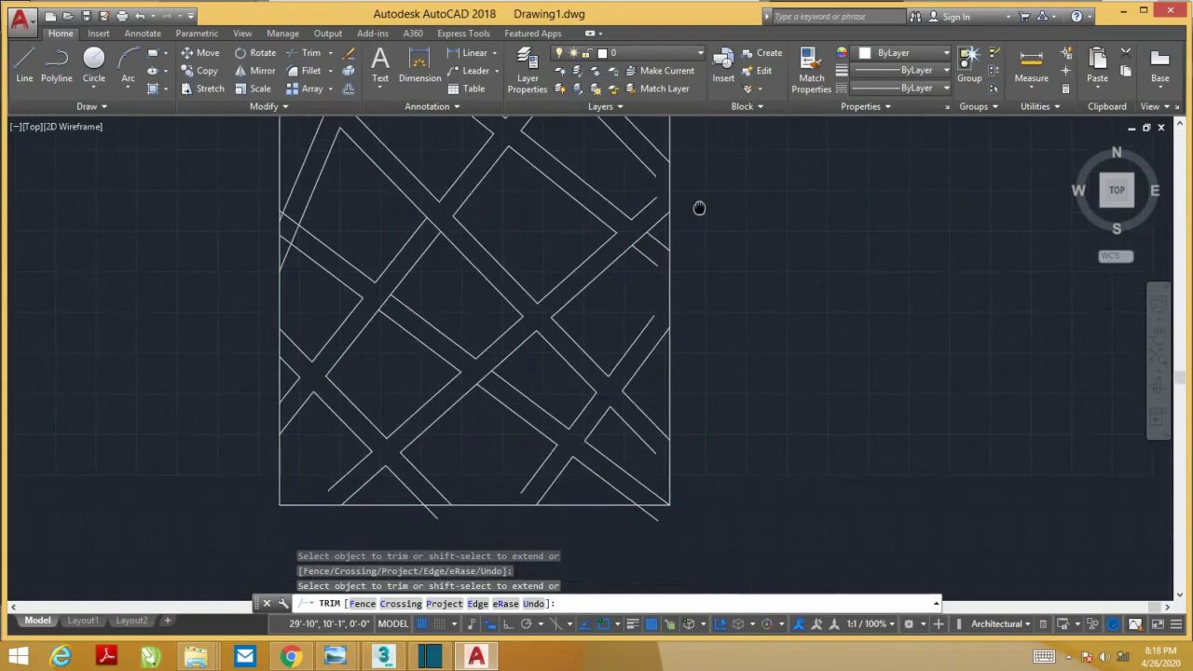
{"action": "middle_click_drag", "start_coordinate": [723, 321], "coordinate": [733, 341]}
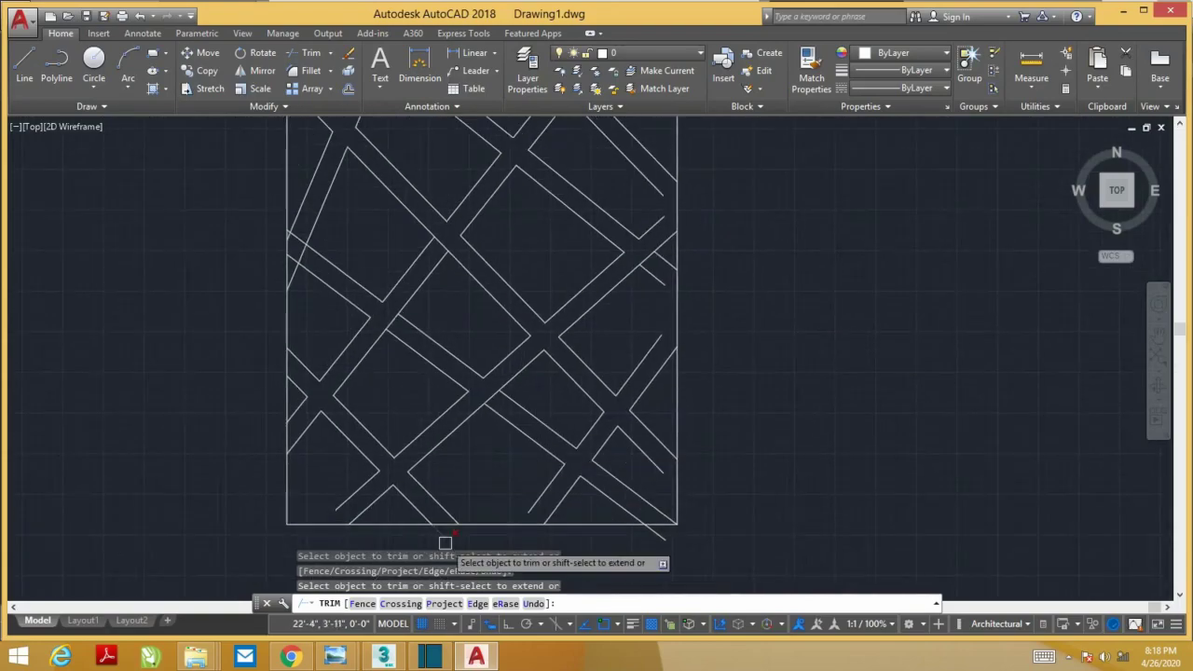
{"action": "middle_click_drag", "start_coordinate": [732, 420], "coordinate": [721, 451]}
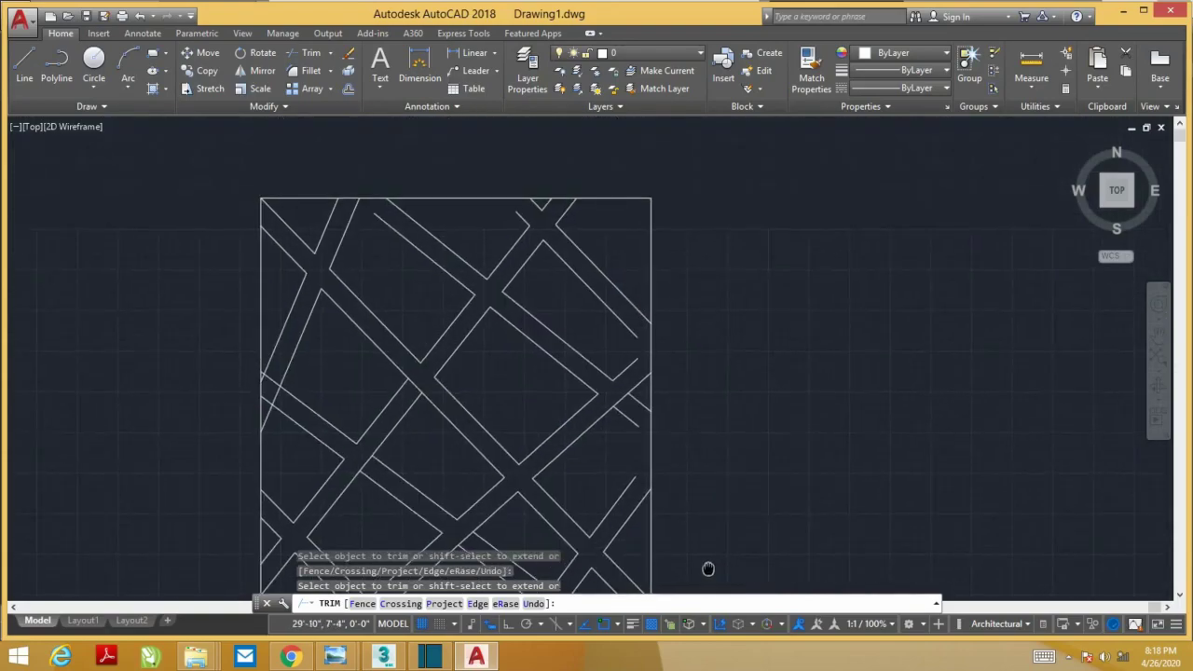
{"action": "key", "text": "Escape"}
{"action": "type", "text": "ex"}
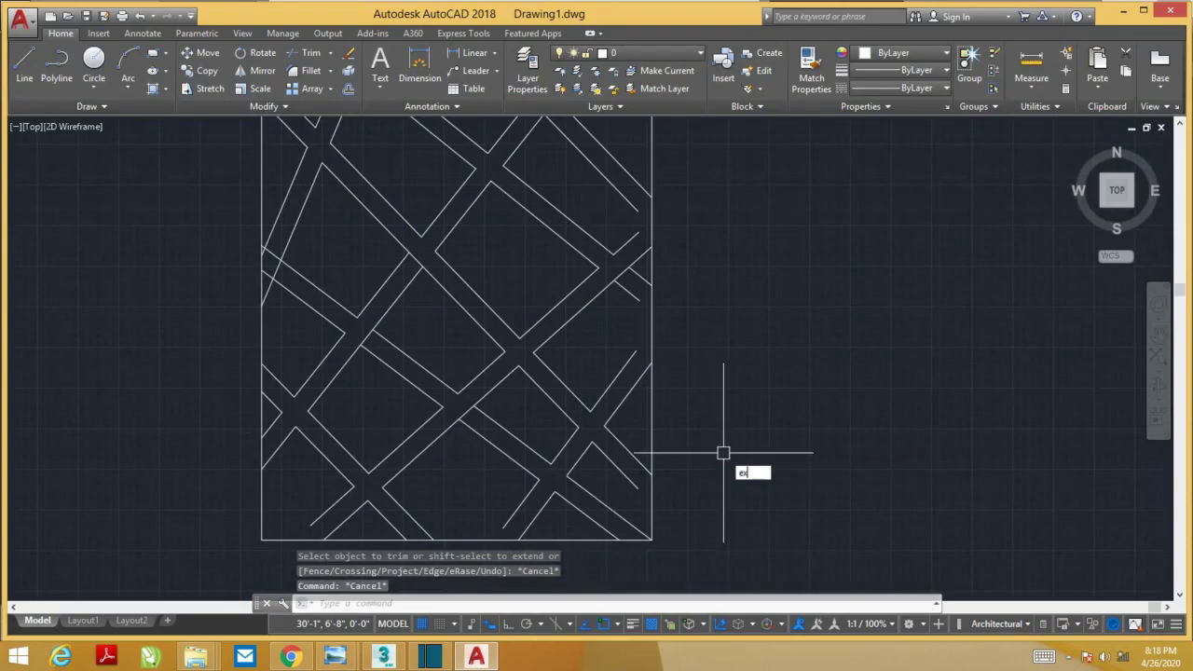
Extend one diagonal to the top edge and three short lines to the right edge
{"action": "key", "text": "Return"}
{"action": "middle_click_drag", "start_coordinate": [290, 239], "coordinate": [329, 296]}
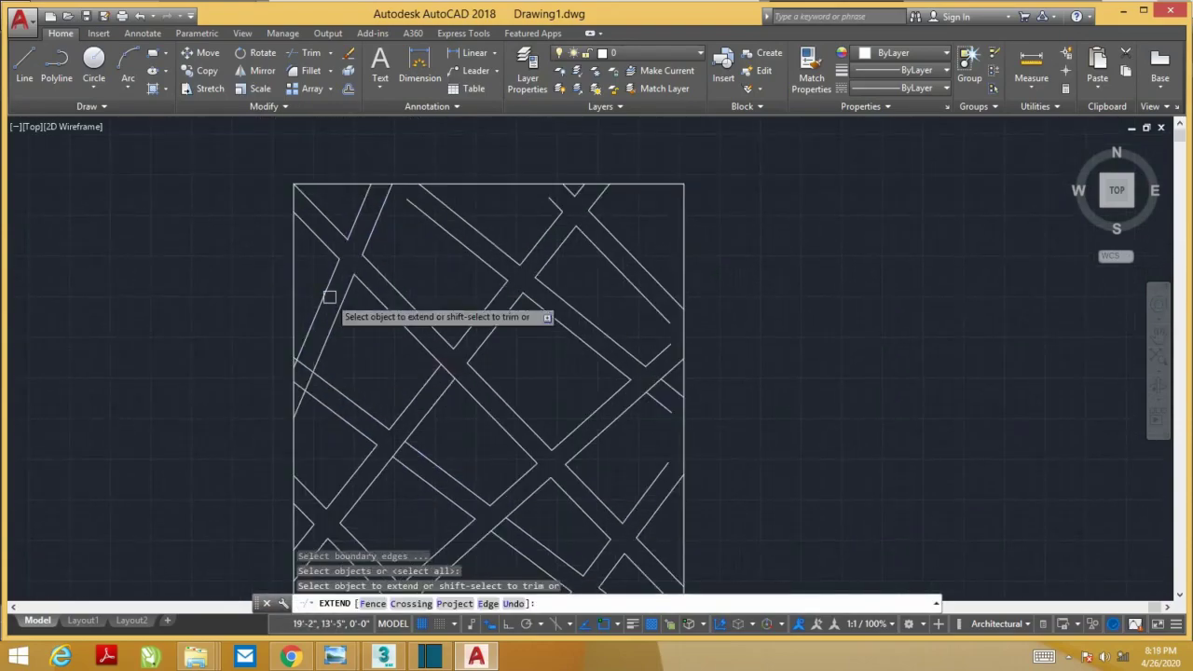
{"action": "left_click", "coordinate": [431, 222]}
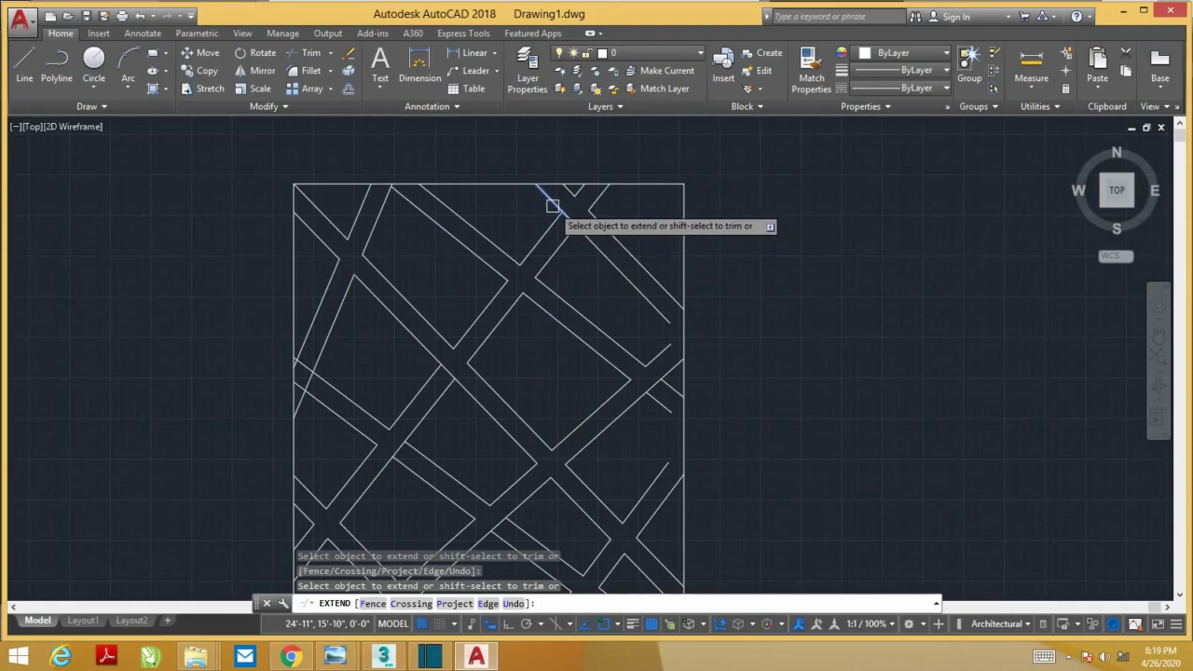
{"action": "left_click", "coordinate": [670, 305]}
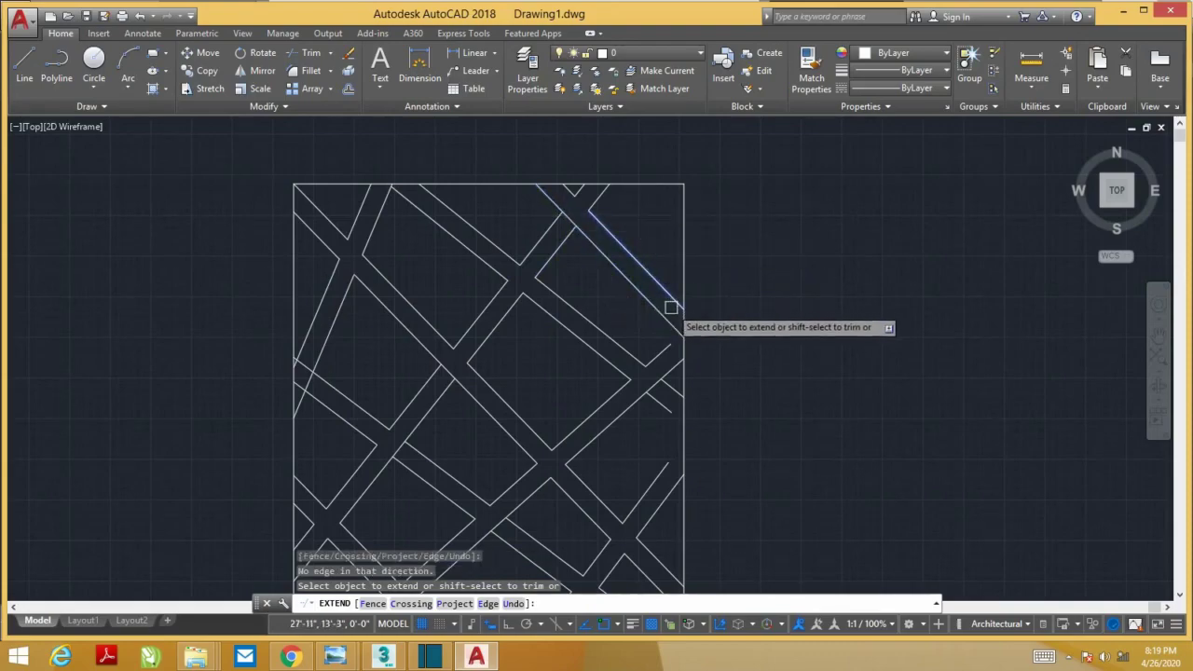
{"action": "left_click", "coordinate": [670, 307]}
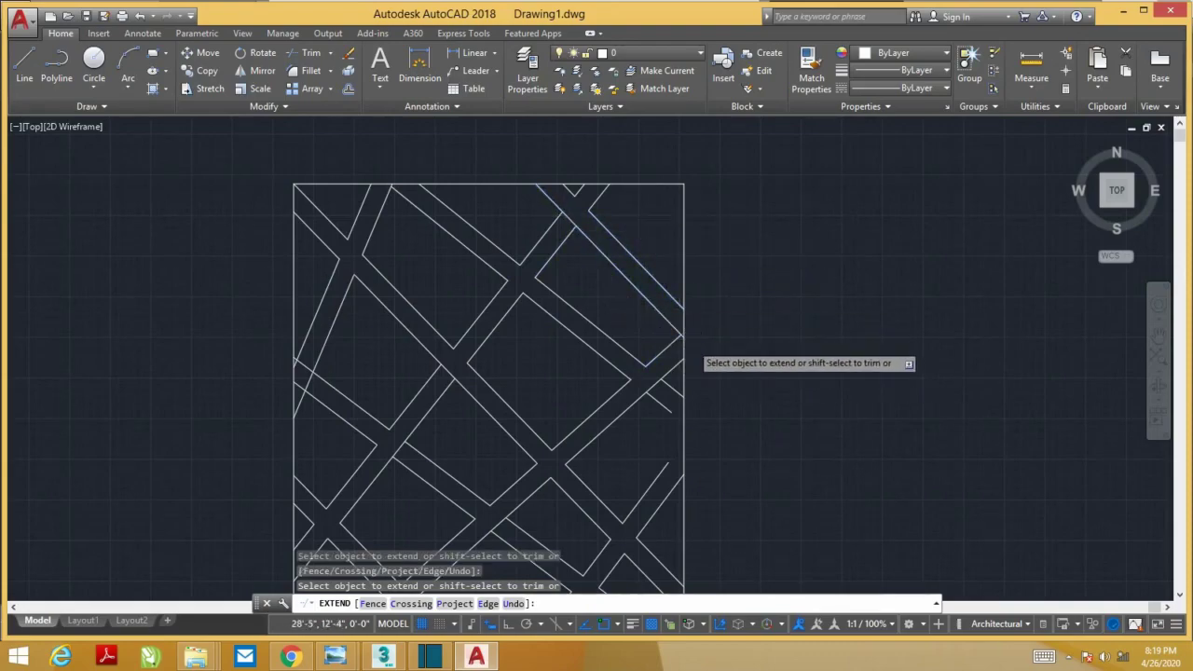
{"action": "scroll", "coordinate": [690, 343], "scroll_direction": "up", "scroll_amount": 5}
{"action": "scroll", "coordinate": [577, 309], "scroll_direction": "down", "scroll_amount": 3}
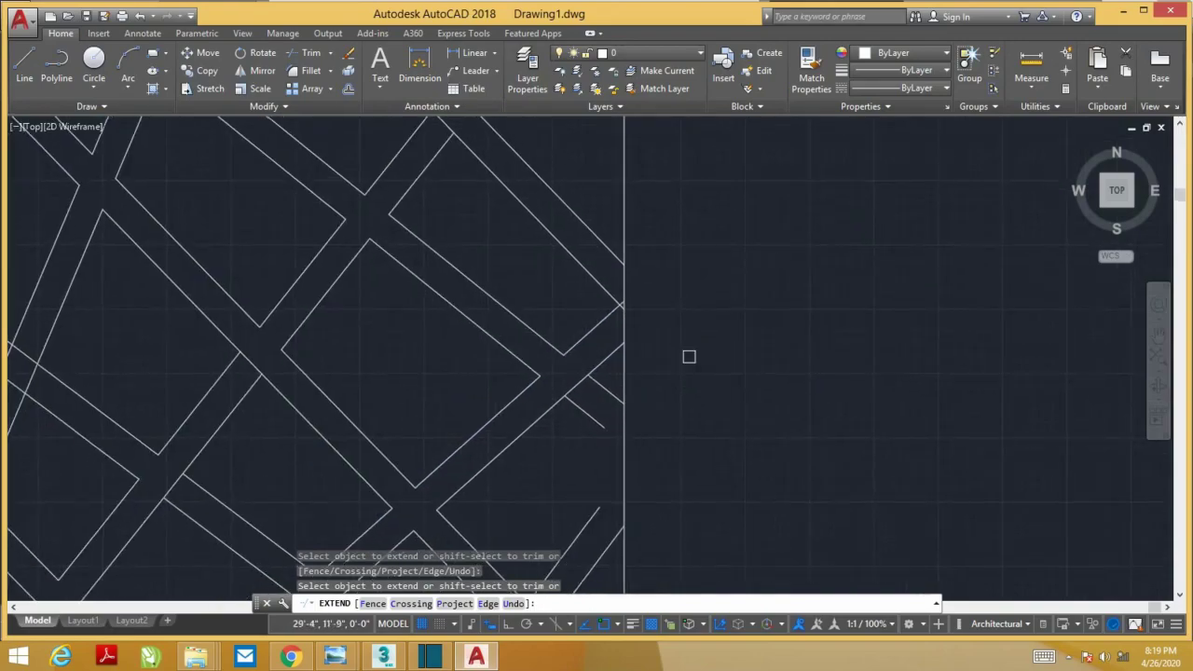
{"action": "mouse_move", "coordinate": [687, 354]}
{"action": "middle_mouse_down"}
{"action": "mouse_move", "coordinate": [687, 370]}
{"action": "mouse_move", "coordinate": [690, 321]}
{"action": "middle_mouse_up"}
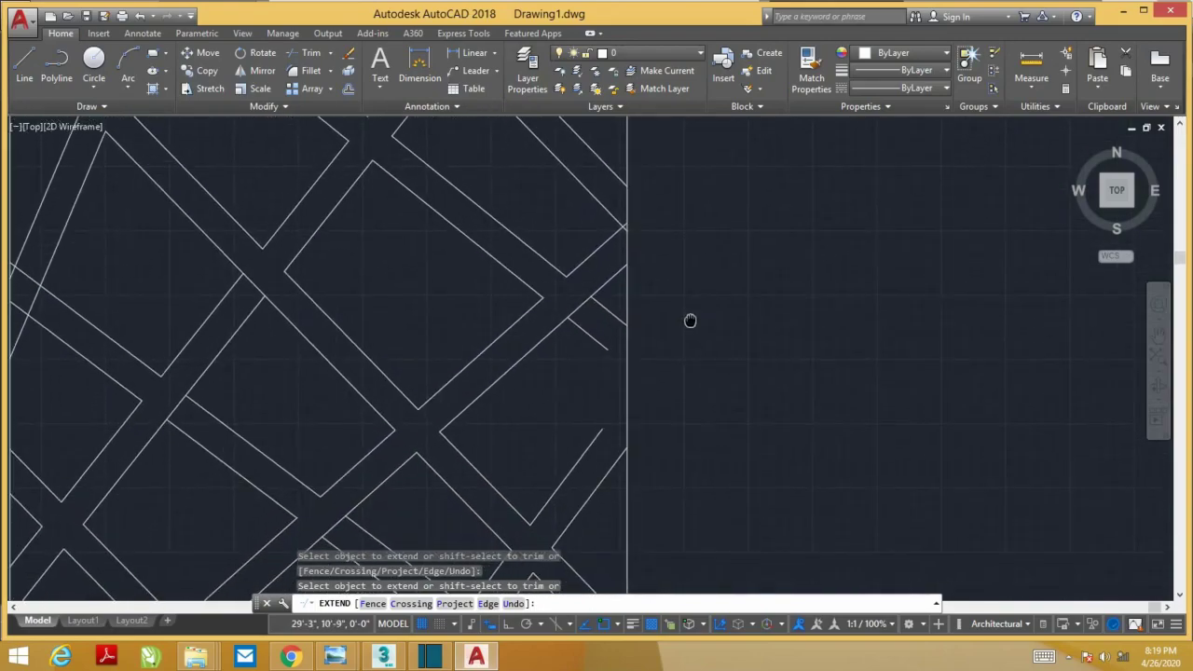
{"action": "left_click", "coordinate": [605, 344]}
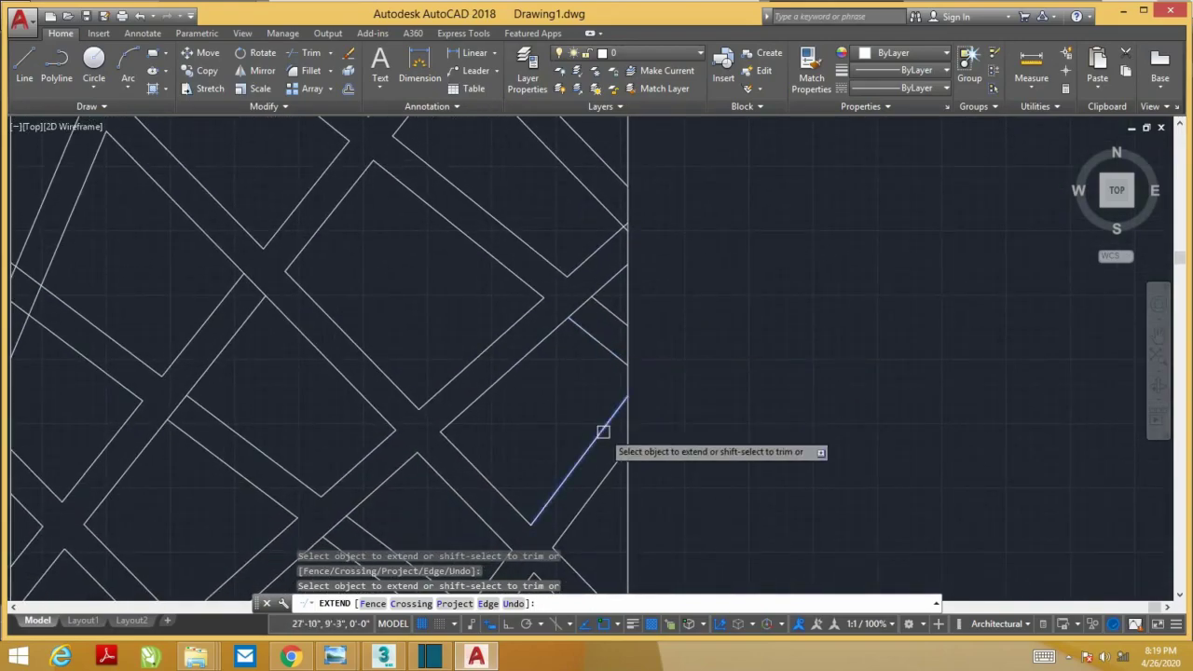
{"action": "left_click", "coordinate": [604, 429]}
Extend two lower-left diagonal lines to the bottom edge and end EXTEND
{"action": "middle_click_drag", "start_coordinate": [701, 442], "coordinate": [700, 362]}
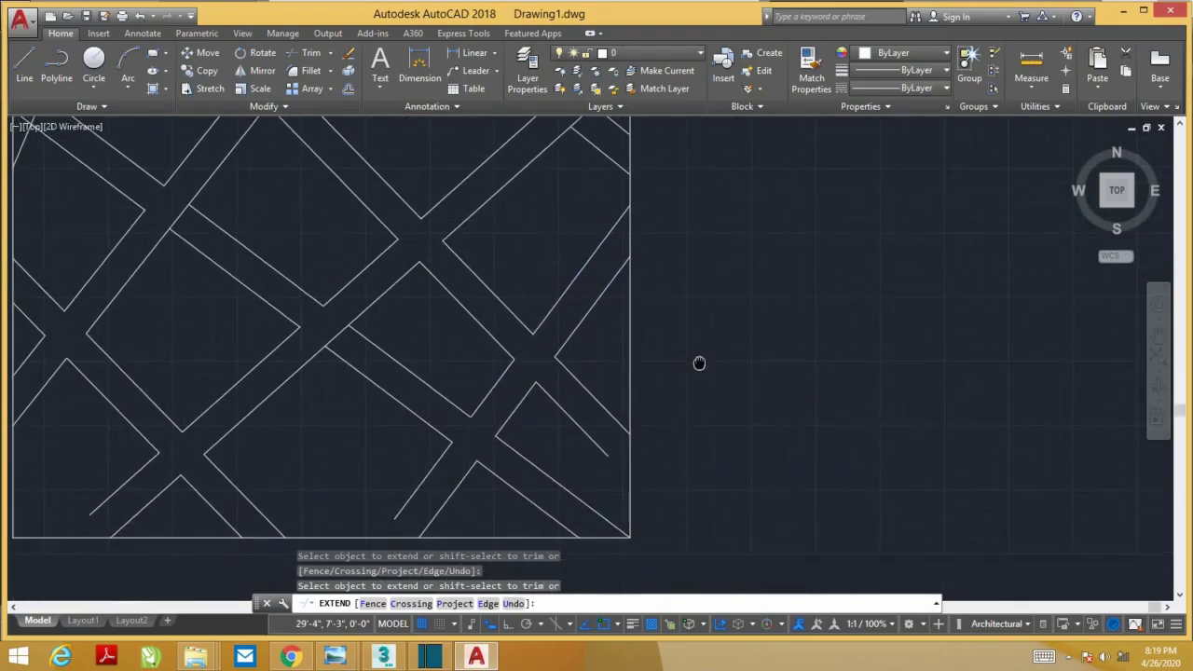
{"action": "left_click", "coordinate": [426, 466]}
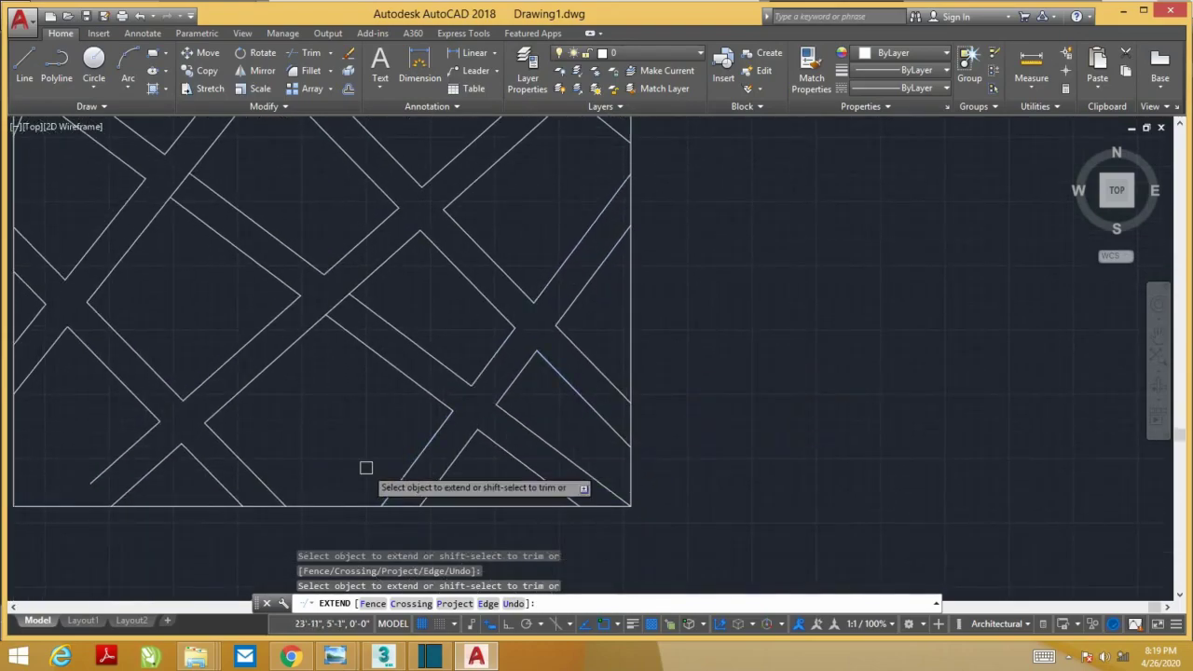
{"action": "middle_click_drag", "start_coordinate": [302, 436], "coordinate": [373, 398]}
{"action": "left_click", "coordinate": [205, 419]}
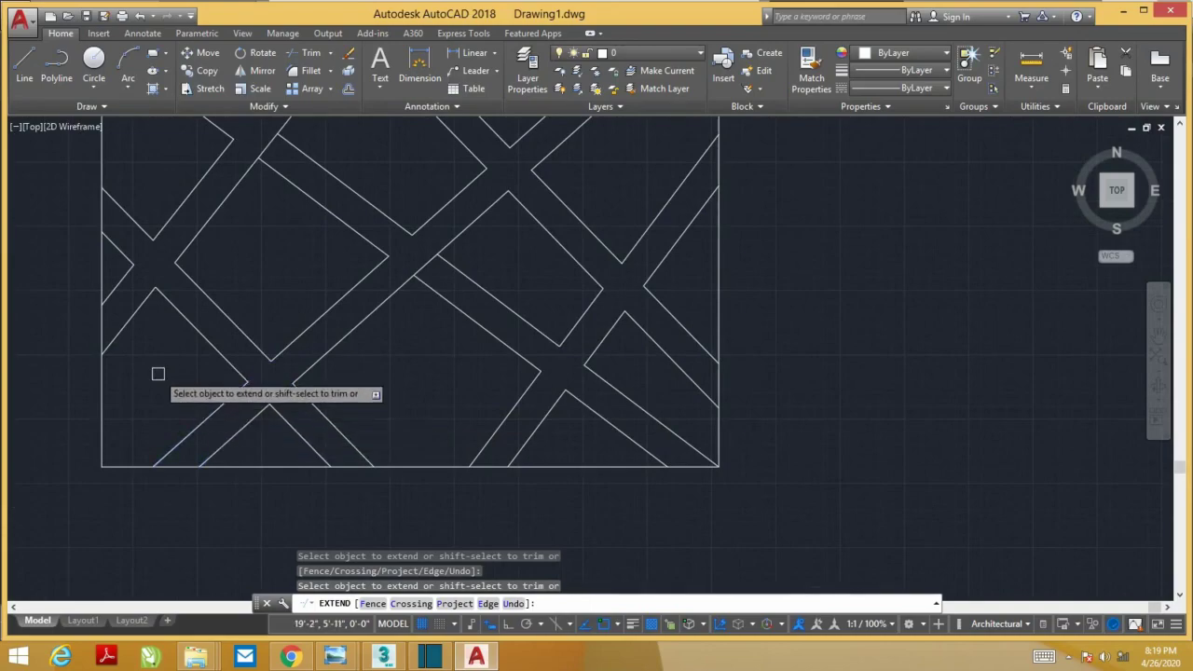
{"action": "middle_click_drag", "start_coordinate": [236, 364], "coordinate": [261, 452]}
{"action": "scroll", "coordinate": [256, 401], "scroll_direction": "down", "scroll_amount": 5}
{"action": "scroll", "coordinate": [248, 354], "scroll_direction": "up", "scroll_amount": 4}
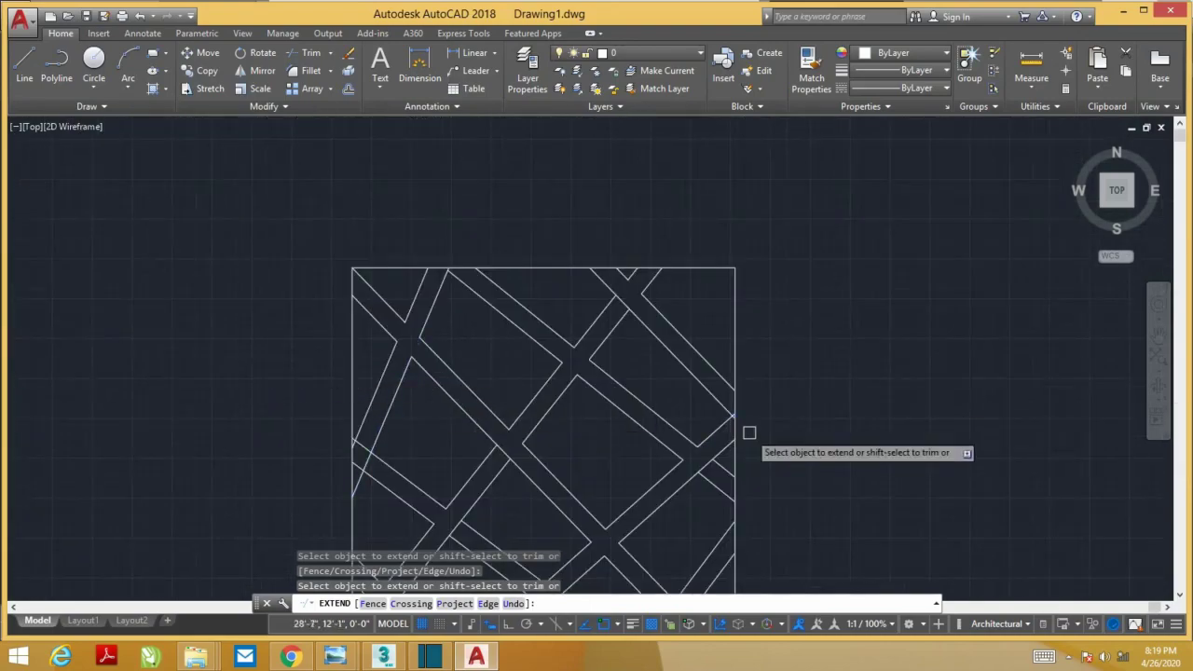
{"action": "middle_click_drag", "start_coordinate": [741, 424], "coordinate": [714, 399]}
{"action": "key", "text": "Escape"}
{"action": "type", "text": "tr"}
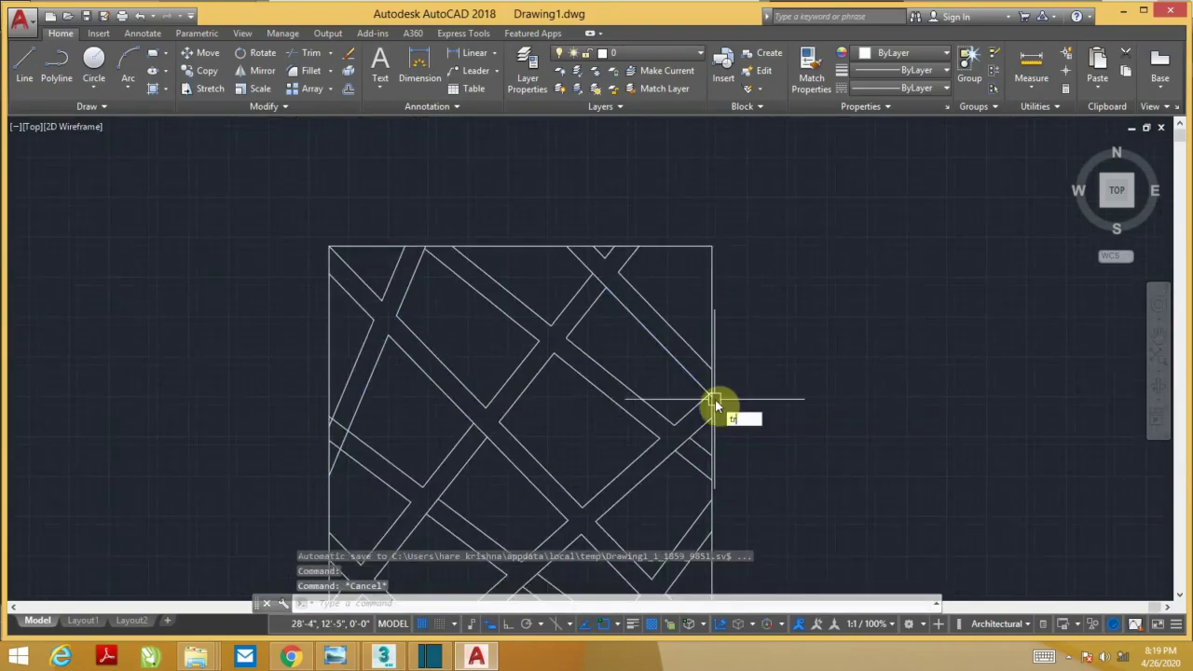
Start TRIM and window-trim the line ends poking past the lower-left boundary
{"action": "key", "text": "Return"}
{"action": "key", "text": "Return"}
{"action": "scroll", "coordinate": [266, 386], "scroll_direction": "up", "scroll_amount": 4}
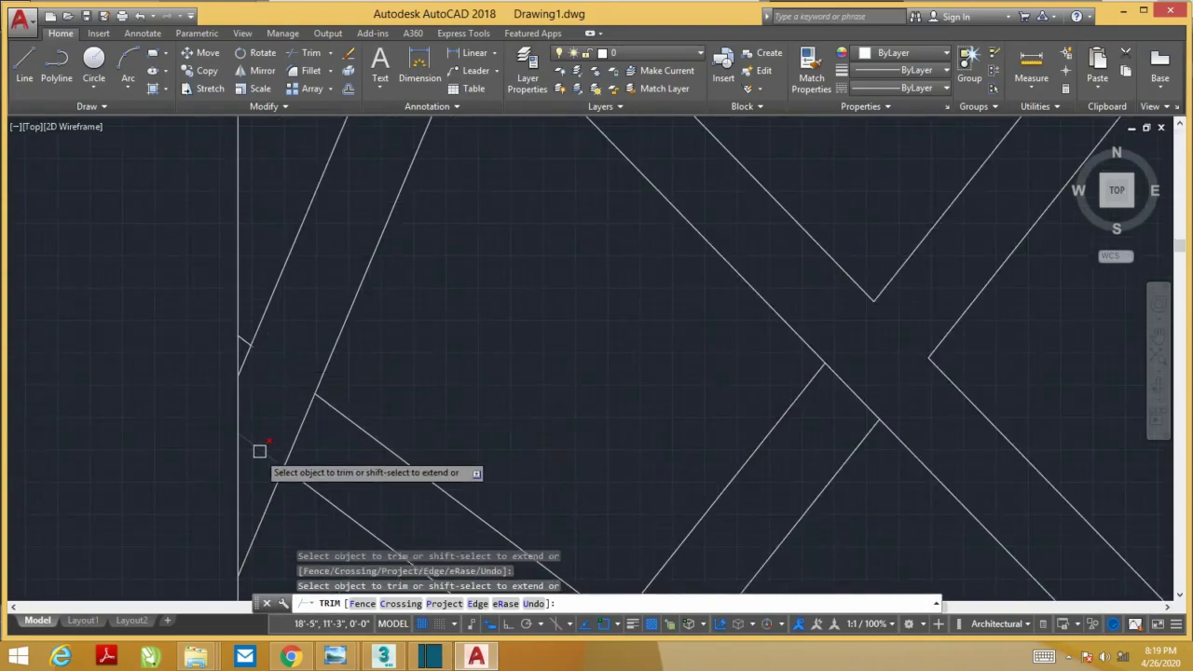
{"action": "left_click", "coordinate": [301, 431]}
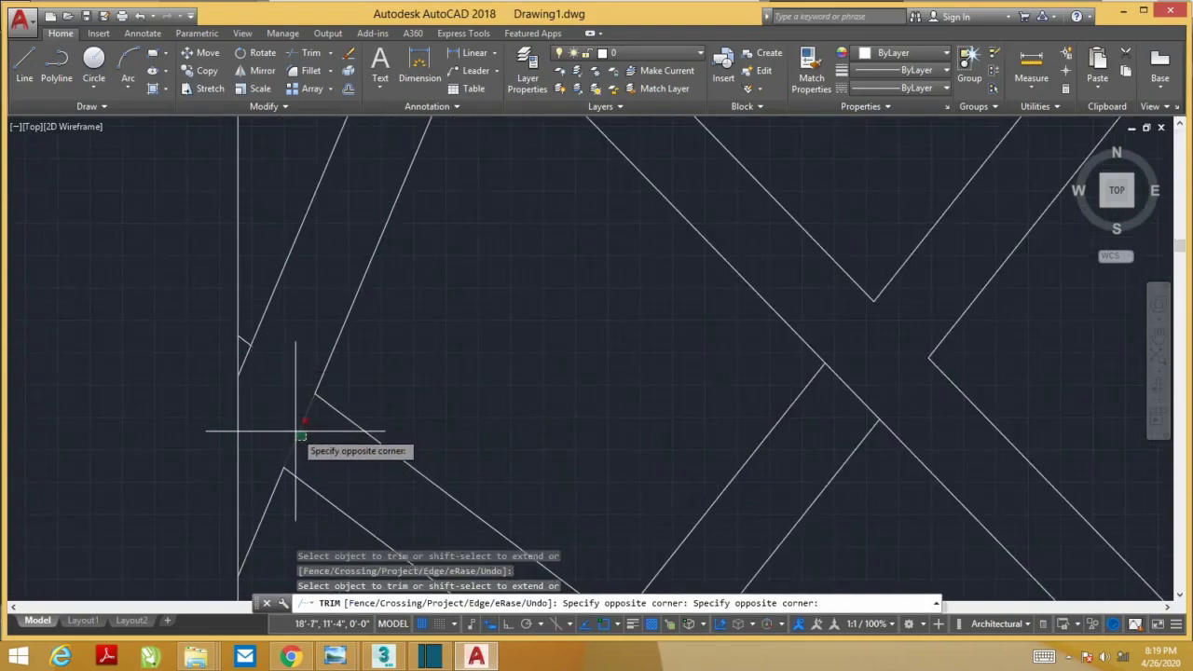
{"action": "left_click", "coordinate": [286, 420]}
{"action": "scroll", "coordinate": [322, 487], "scroll_direction": "down", "scroll_amount": 3}
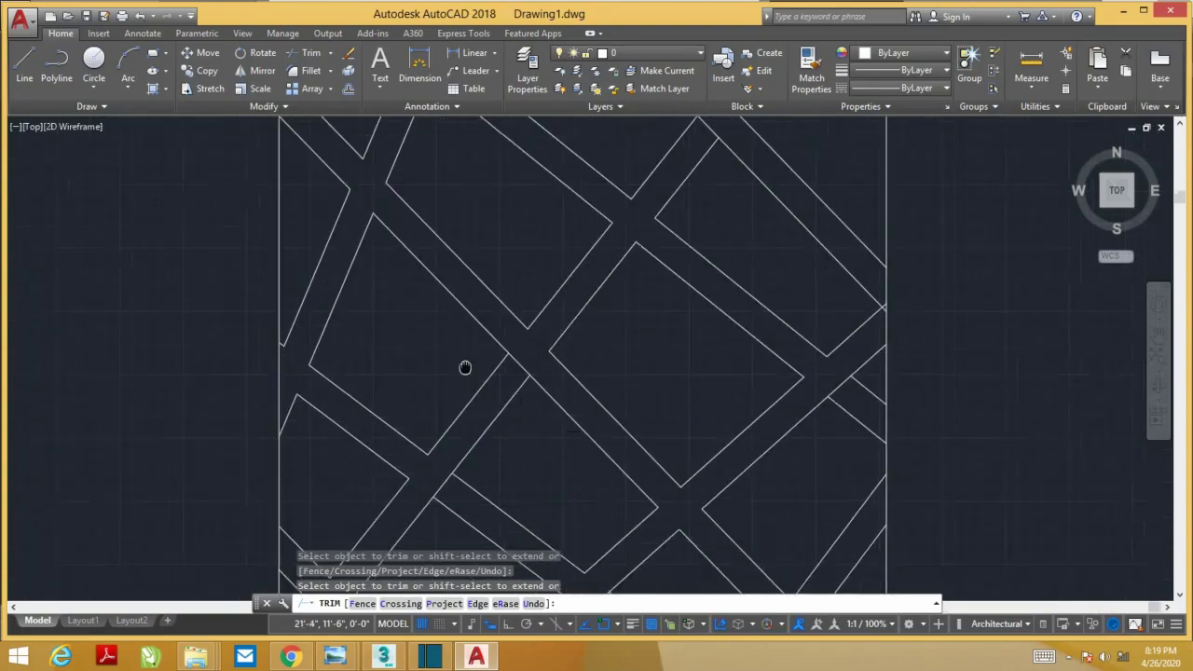
{"action": "scroll", "coordinate": [592, 409], "scroll_direction": "down", "scroll_amount": 4}
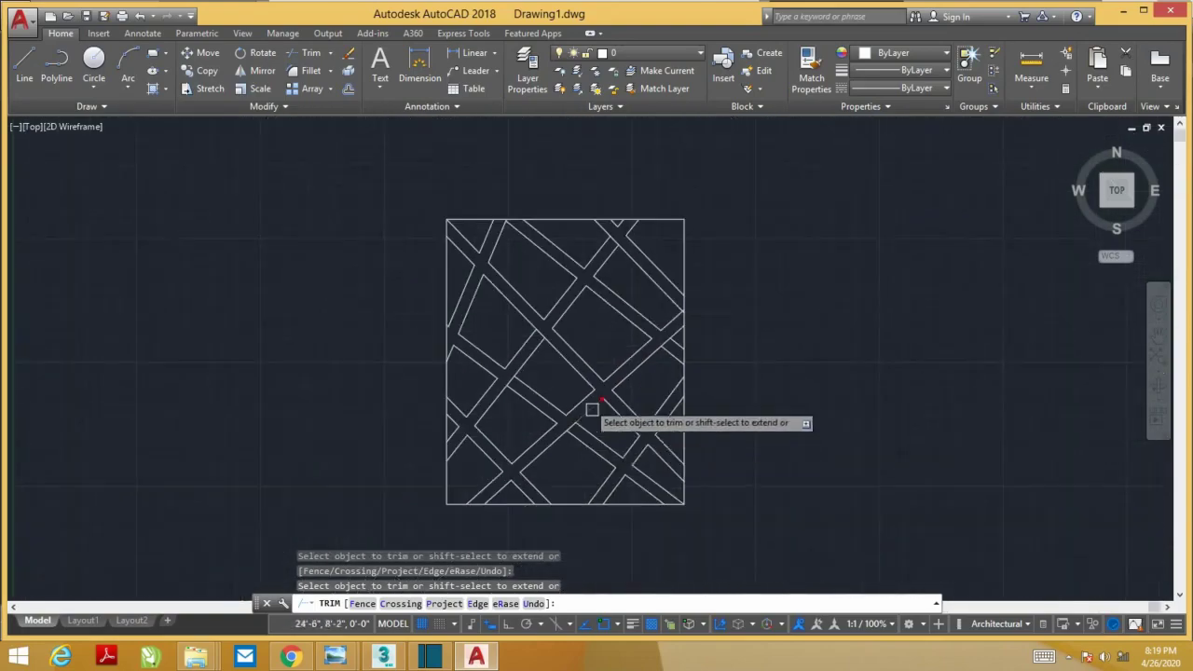
Pan and zoom around the rectangle to check the trimmed lattice, then end TRIM
{"action": "middle_click_drag", "start_coordinate": [591, 409], "coordinate": [556, 352]}
{"action": "scroll", "coordinate": [631, 349], "scroll_direction": "up", "scroll_amount": 1}
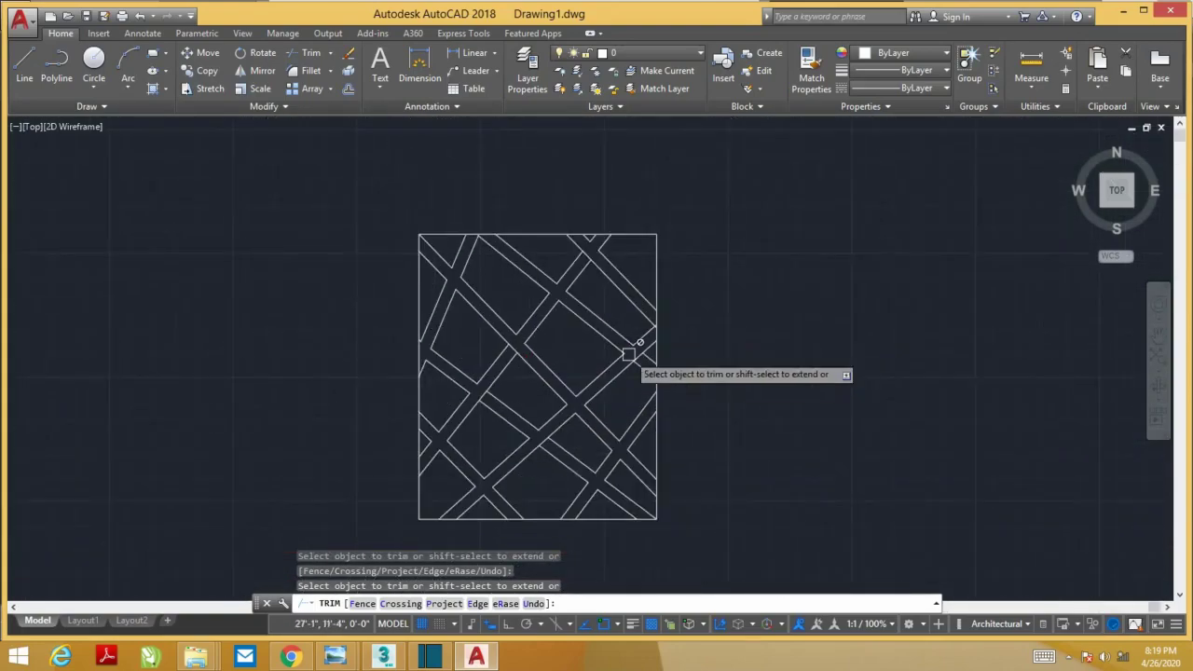
{"action": "scroll", "coordinate": [653, 355], "scroll_direction": "up", "scroll_amount": 5}
{"action": "scroll", "coordinate": [690, 374], "scroll_direction": "down", "scroll_amount": 2}
{"action": "scroll", "coordinate": [718, 382], "scroll_direction": "down", "scroll_amount": 1}
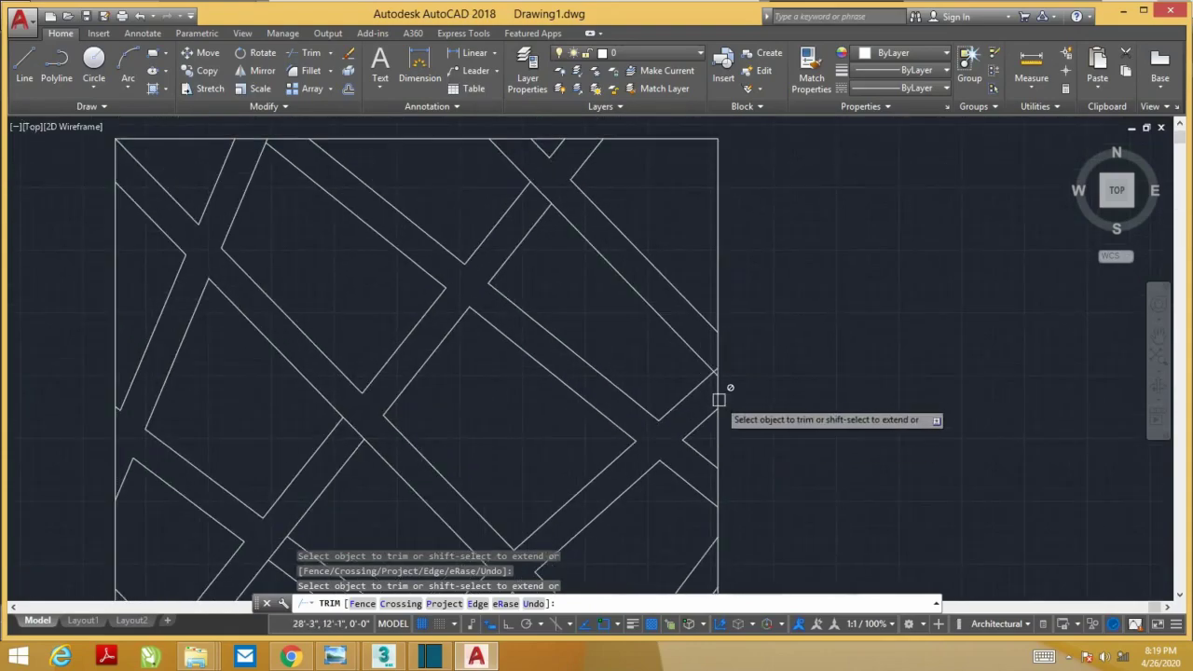
{"action": "middle_click_drag", "start_coordinate": [751, 379], "coordinate": [747, 488]}
{"action": "scroll", "coordinate": [527, 308], "scroll_direction": "up", "scroll_amount": 3}
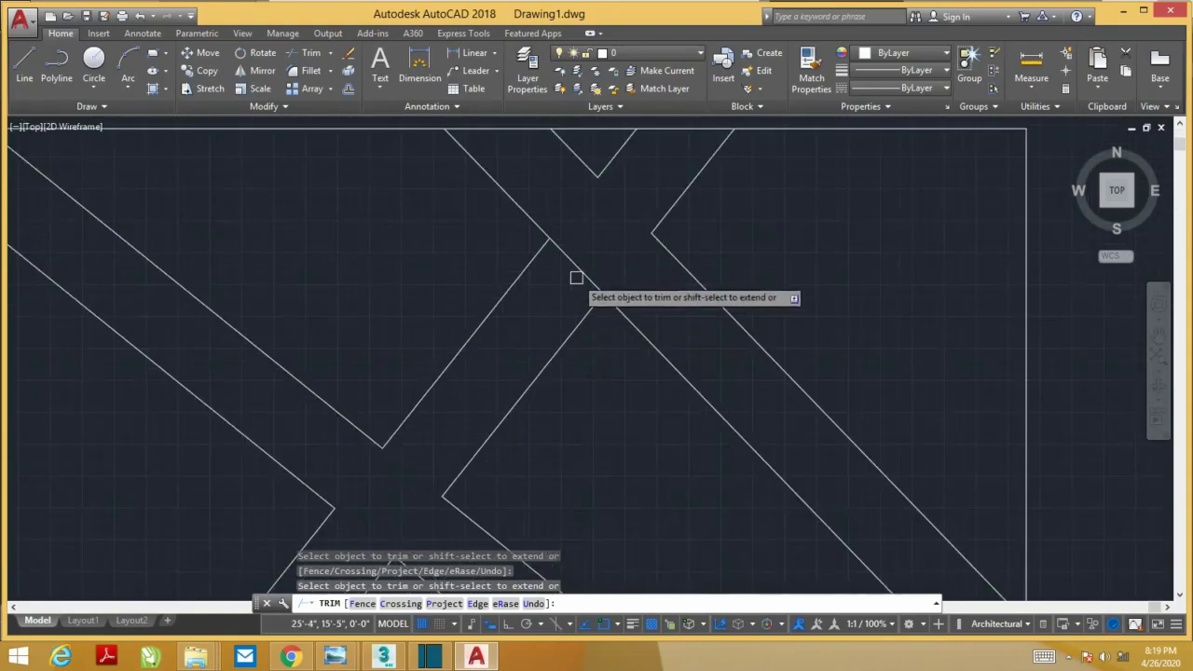
{"action": "scroll", "coordinate": [618, 330], "scroll_direction": "down", "scroll_amount": 3}
{"action": "middle_click_drag", "start_coordinate": [810, 378], "coordinate": [773, 286]}
{"action": "scroll", "coordinate": [793, 378], "scroll_direction": "down", "scroll_amount": 2}
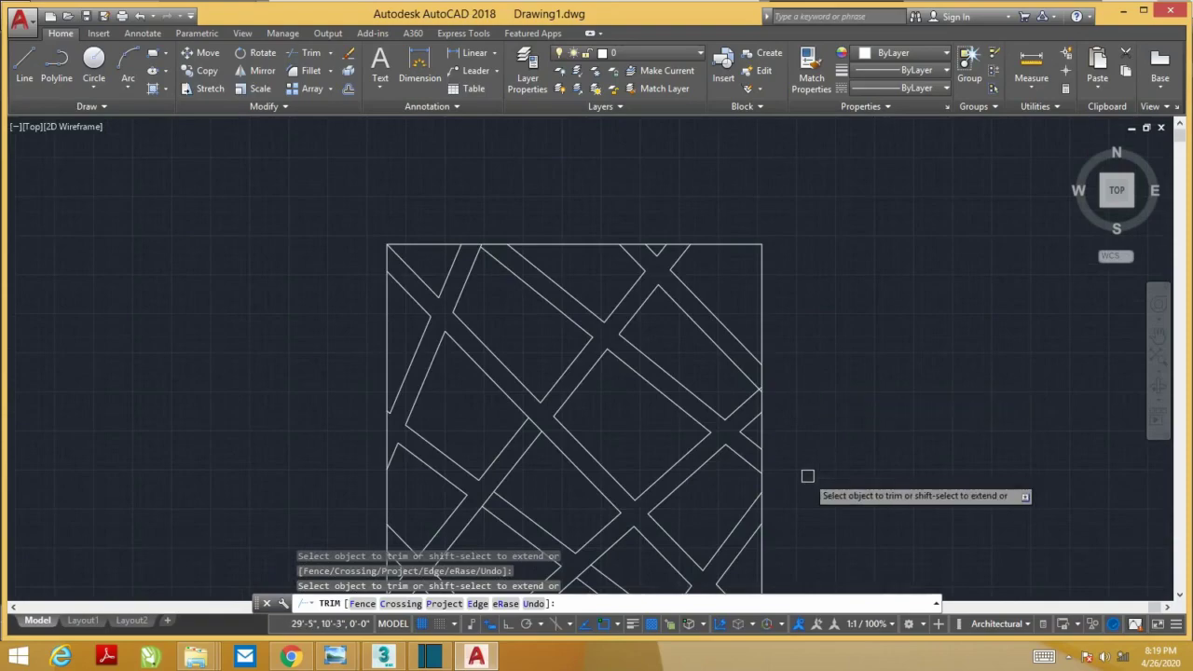
{"action": "mouse_move", "coordinate": [807, 476]}
{"action": "middle_mouse_down"}
{"action": "mouse_move", "coordinate": [782, 334]}
{"action": "mouse_move", "coordinate": [852, 327]}
{"action": "mouse_move", "coordinate": [852, 311]}
{"action": "mouse_move", "coordinate": [851, 324]}
{"action": "middle_mouse_up"}
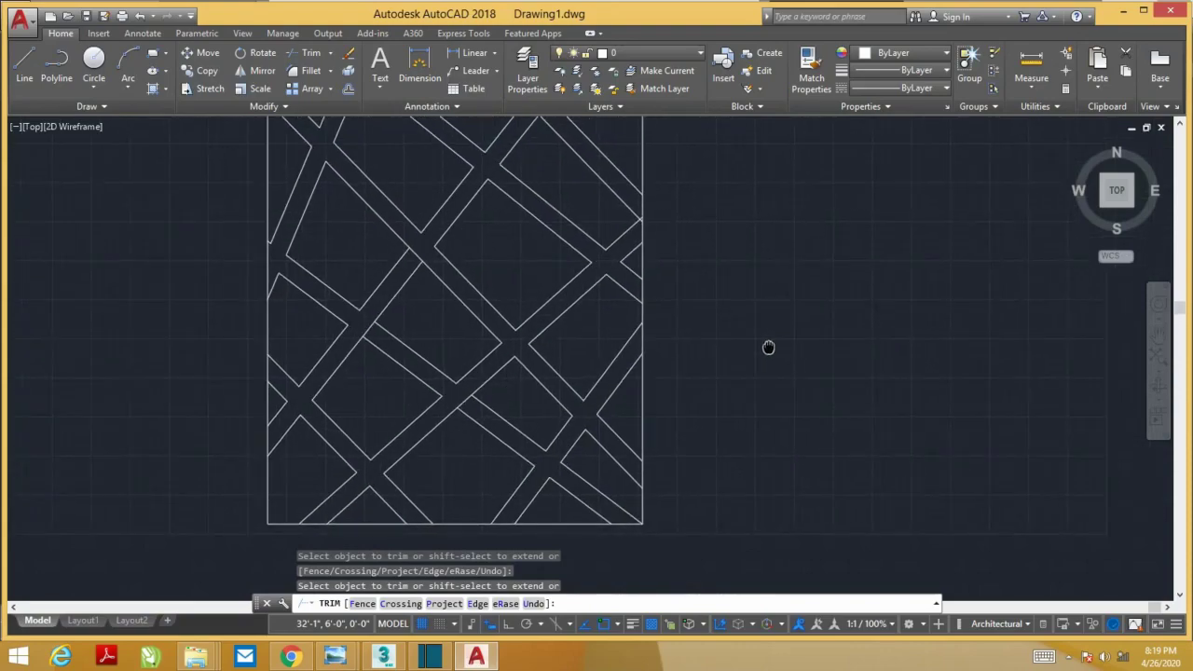
{"action": "middle_click_drag", "start_coordinate": [768, 348], "coordinate": [804, 426]}
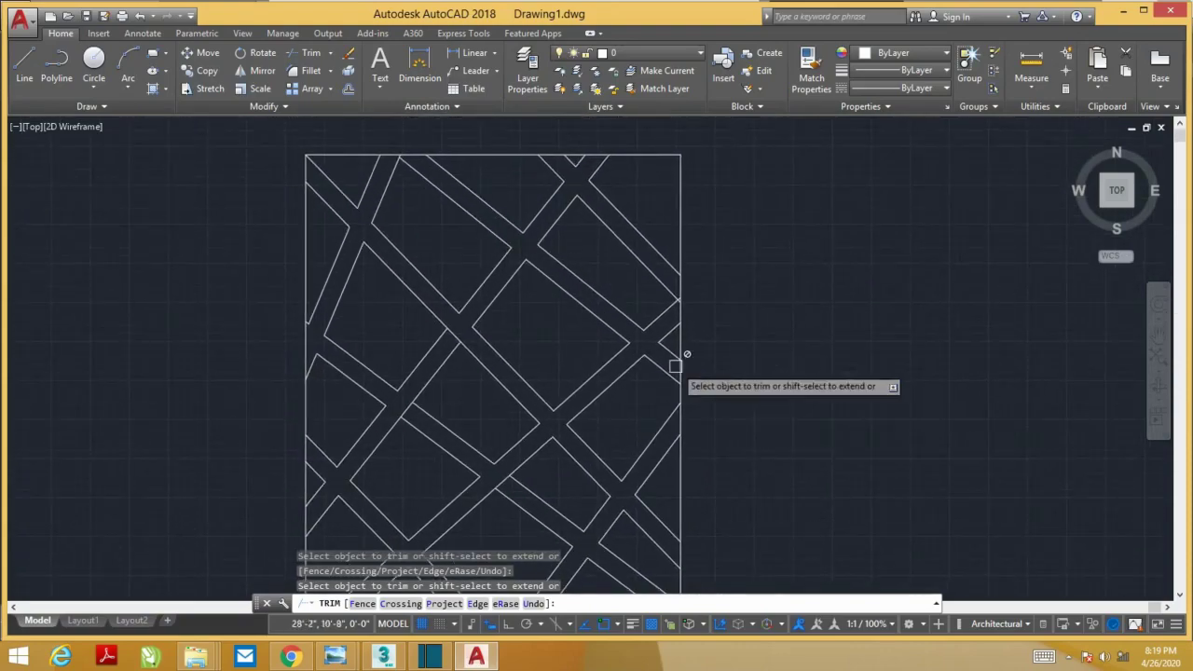
{"action": "scroll", "coordinate": [732, 367], "scroll_direction": "down", "scroll_amount": 1}
{"action": "scroll", "coordinate": [724, 357], "scroll_direction": "down", "scroll_amount": 1}
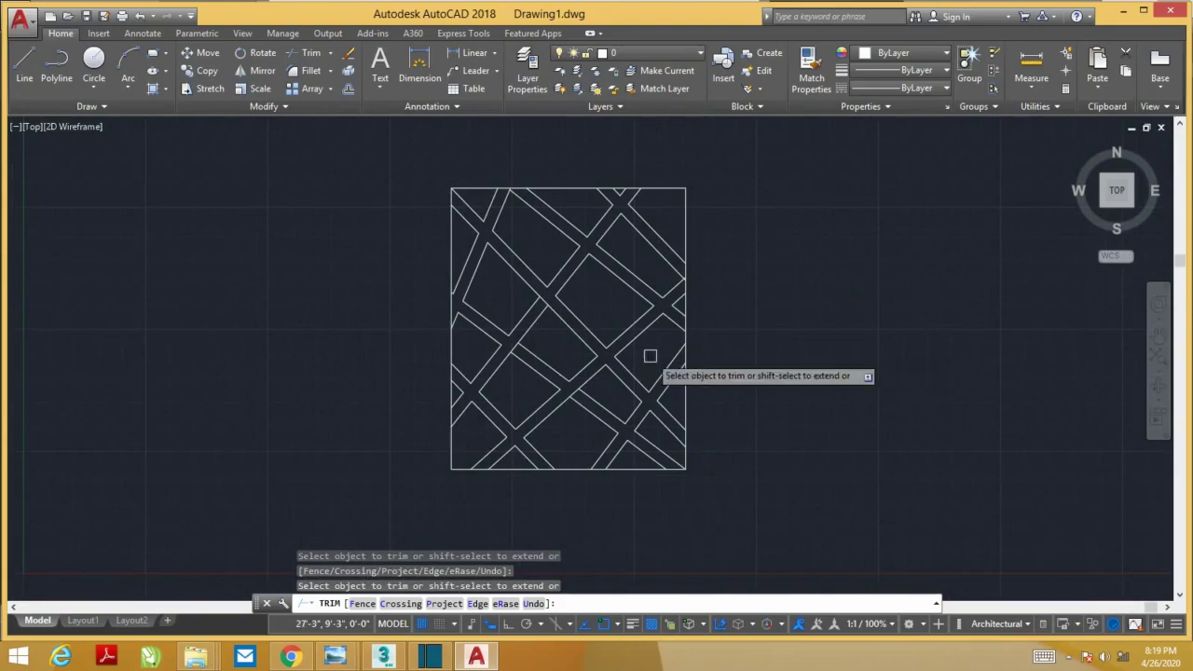
{"action": "mouse_move", "coordinate": [843, 361]}
{"action": "middle_mouse_down"}
{"action": "mouse_move", "coordinate": [830, 385]}
{"action": "mouse_move", "coordinate": [812, 365]}
{"action": "mouse_move", "coordinate": [829, 371]}
{"action": "middle_mouse_up"}
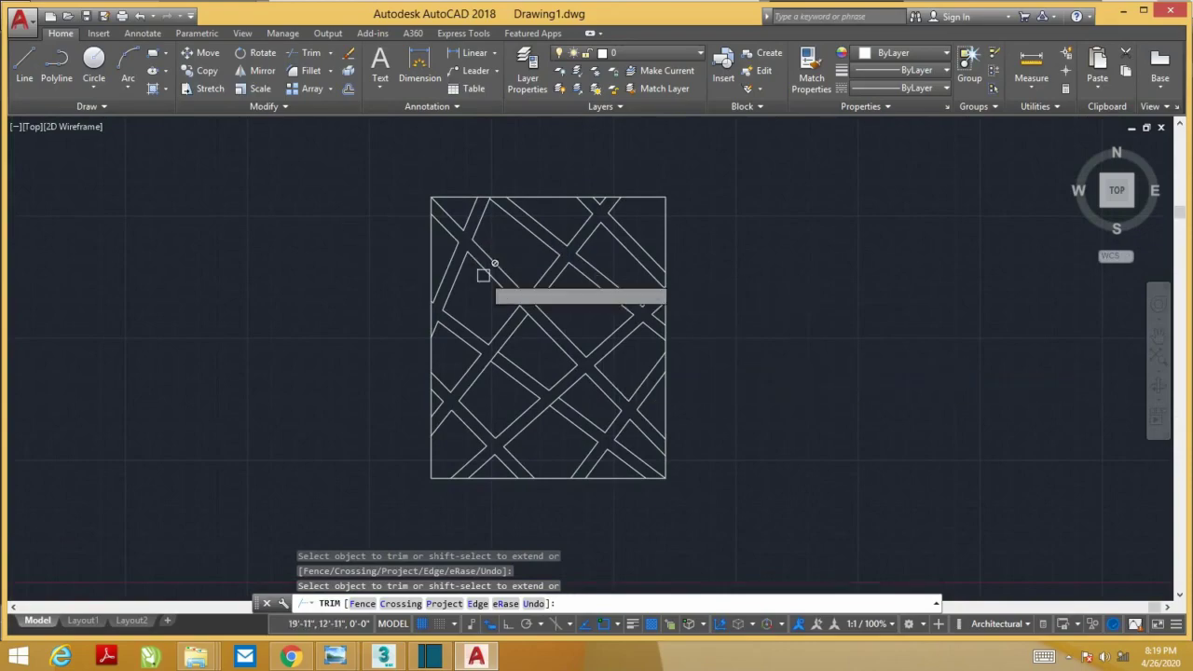
{"action": "key", "text": "Escape"}
{"action": "key", "text": "Escape"}
{"action": "key", "text": "Escape"}
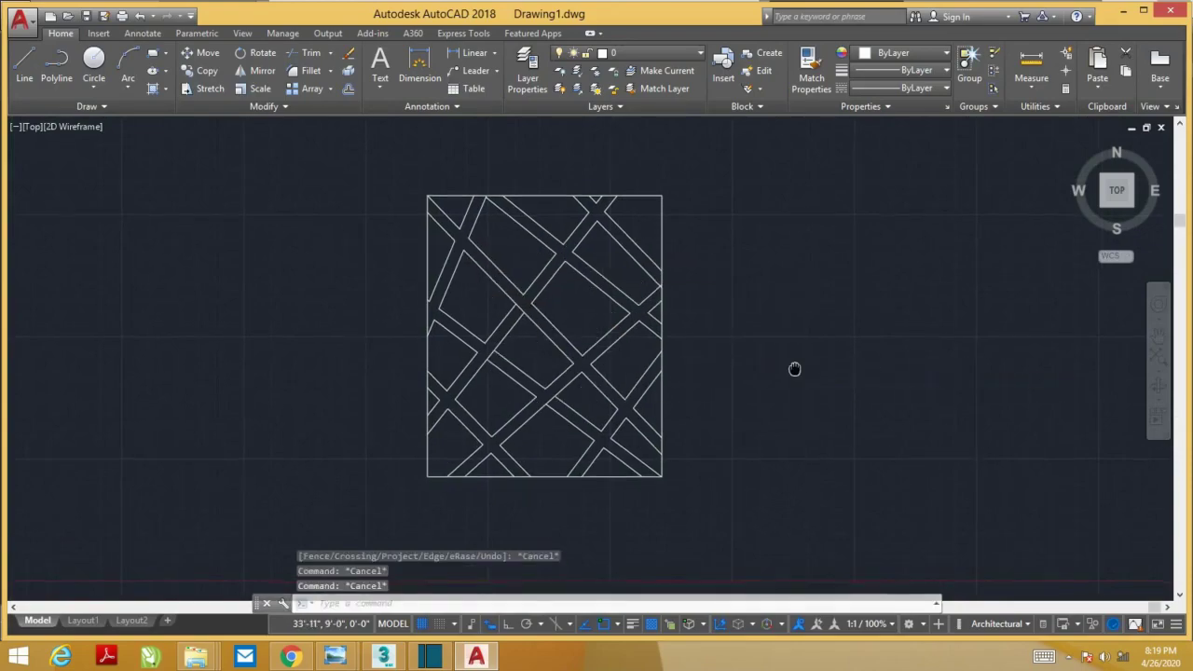
Open and dismiss the application menu, then cancel a half-typed command
{"action": "middle_click_drag", "start_coordinate": [793, 370], "coordinate": [817, 378]}
{"action": "left_click", "coordinate": [19, 19]}
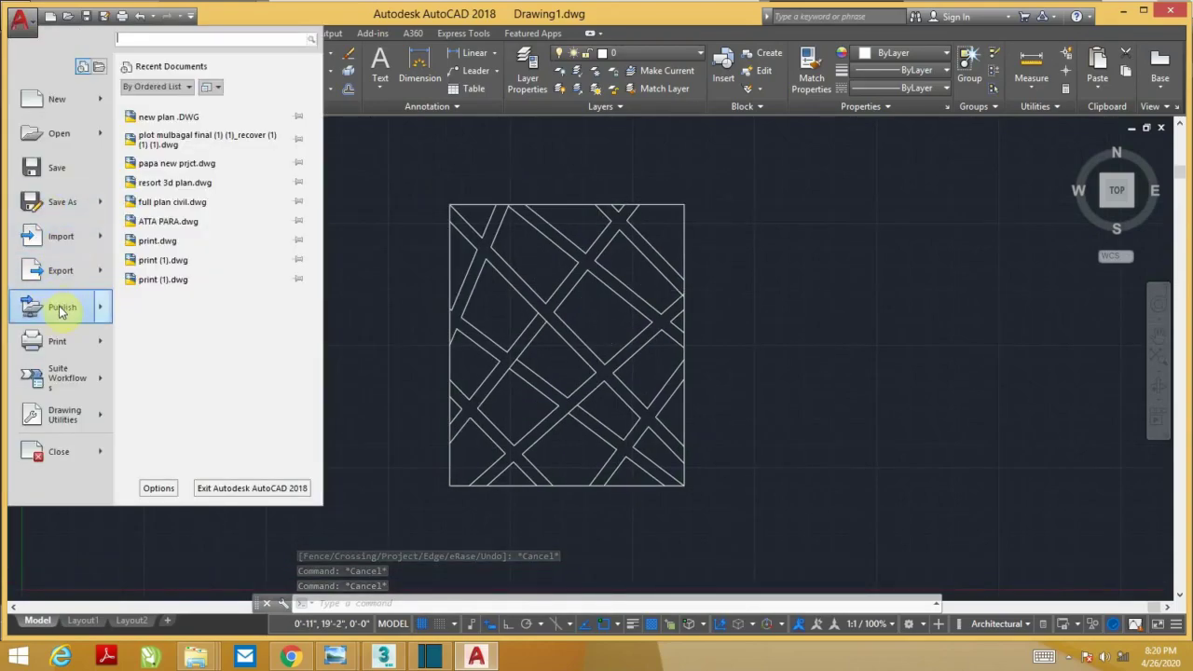
{"action": "key", "text": "Escape"}
{"action": "type", "text": "w"}
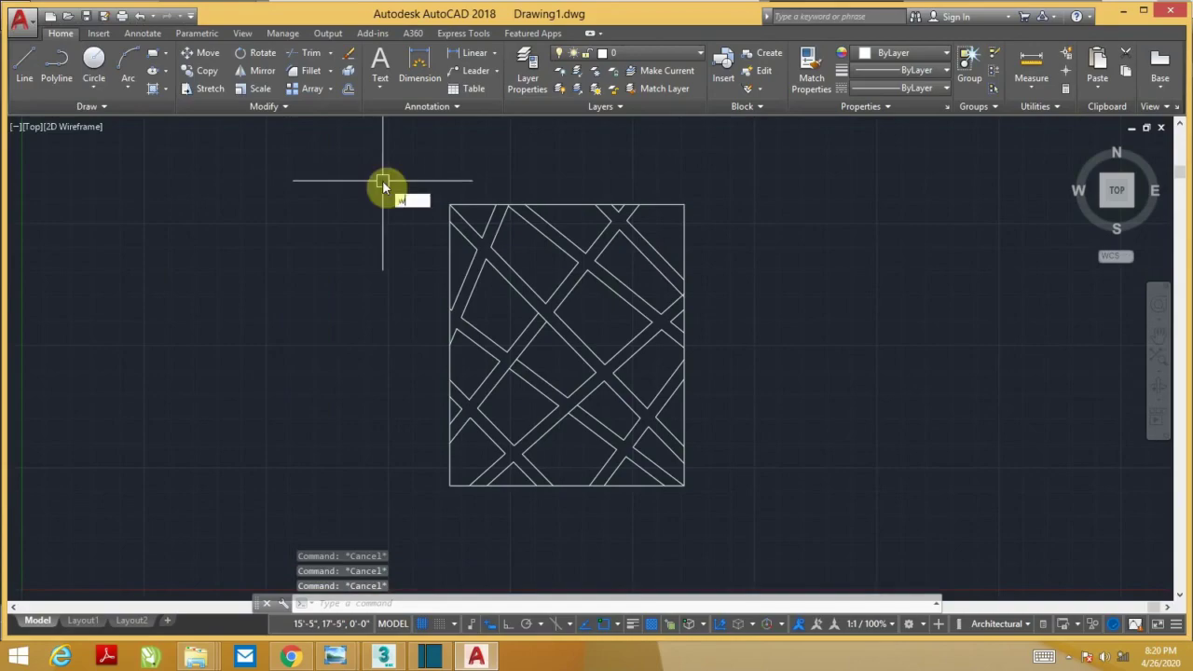
{"action": "key", "text": "Escape"}
Window-select the whole pattern and run WBLOCK on it
{"action": "left_click", "coordinate": [399, 174]}
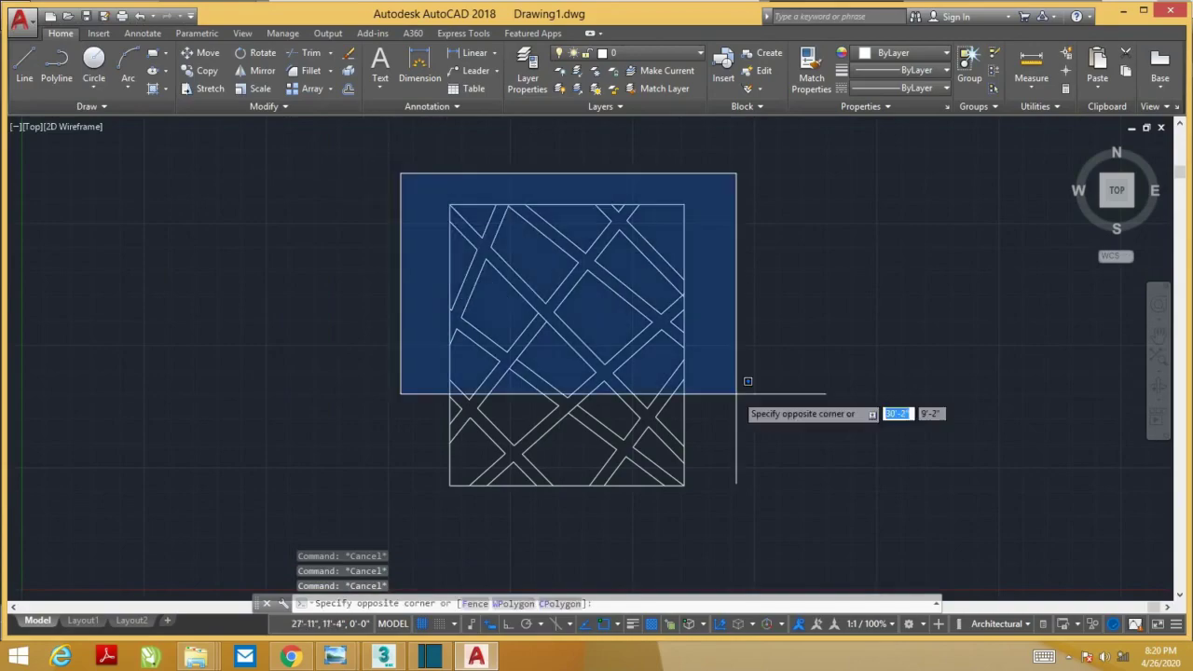
{"action": "left_click", "coordinate": [769, 537]}
{"action": "type", "text": "w"}
{"action": "key", "text": "Return"}
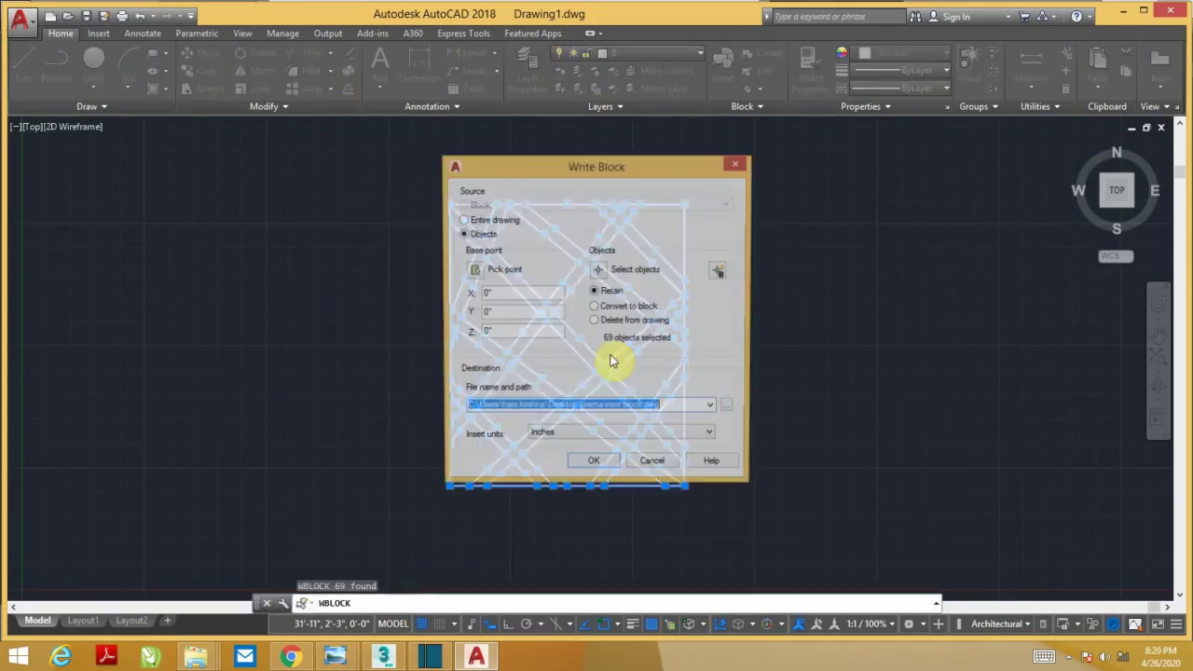
{"action": "left_click", "coordinate": [475, 270]}
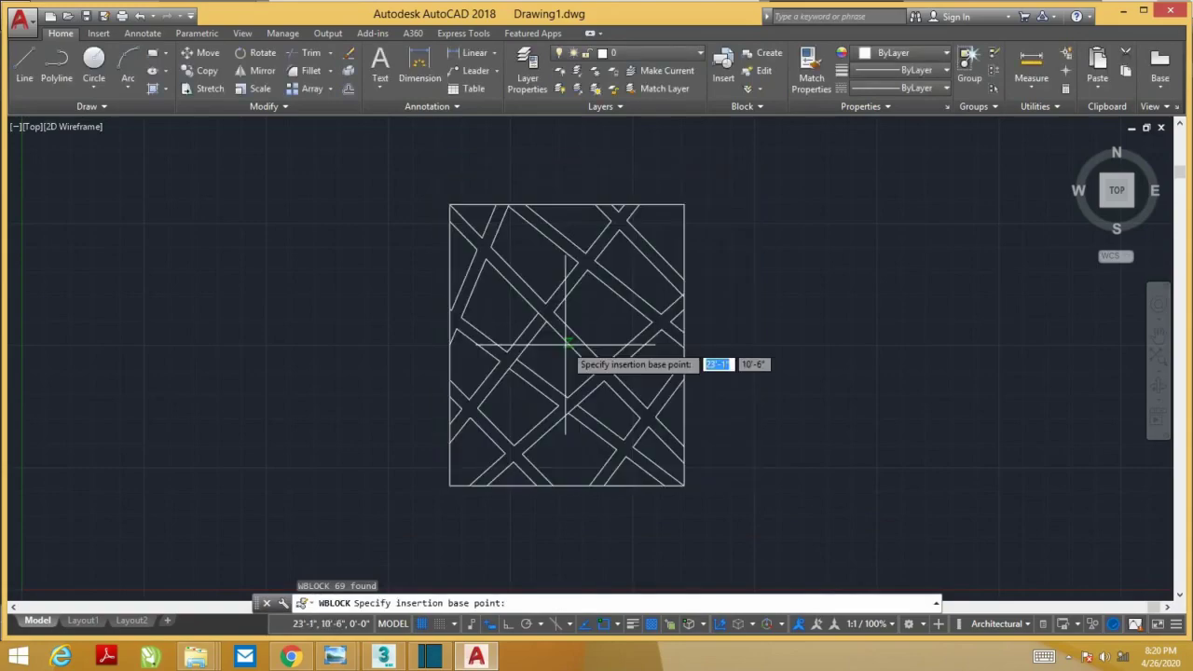
{"action": "left_click", "coordinate": [572, 365]}
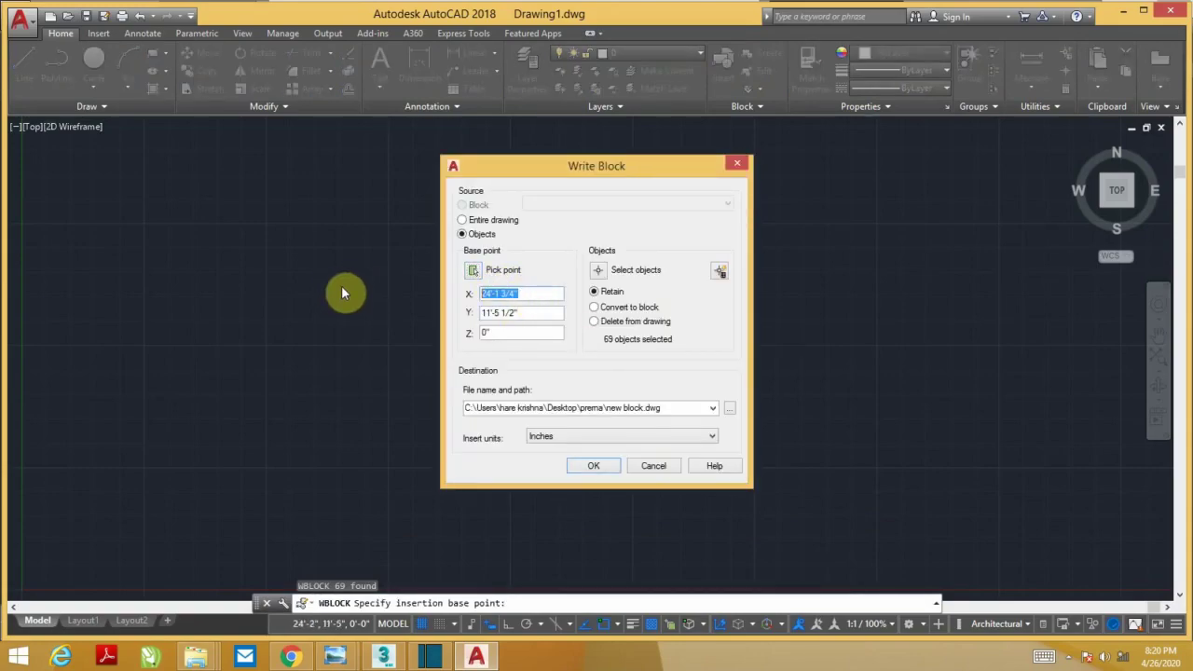
Set the base point to 0,0,0 and save as new block.dwg in Desktop > youtube
{"action": "type", "text": "0"}
{"action": "double_click", "coordinate": [524, 312]}
{"action": "type", "text": "0"}
{"action": "left_click", "coordinate": [731, 411]}
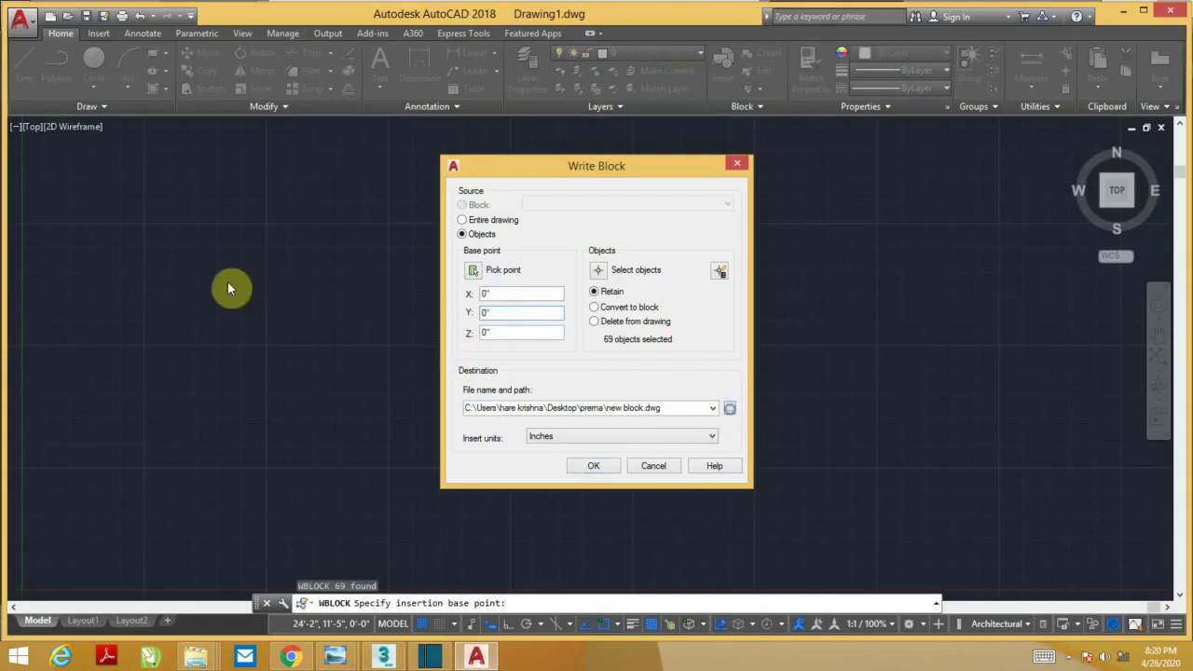
{"action": "left_click", "coordinate": [412, 380]}
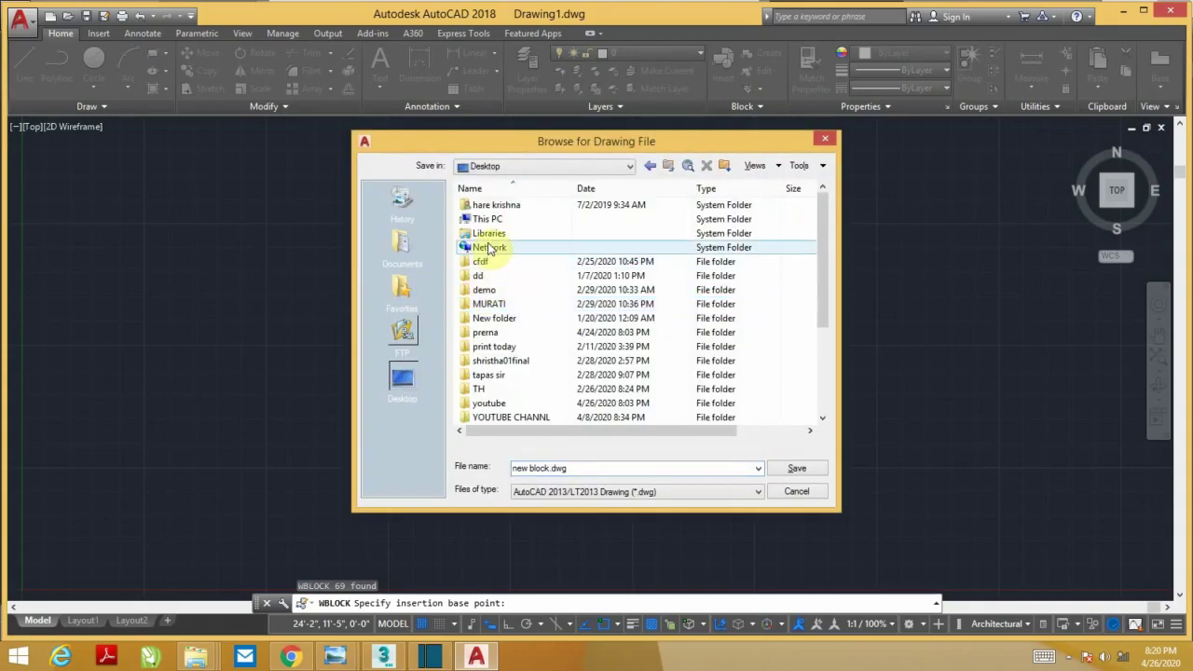
{"action": "double_click", "coordinate": [507, 404]}
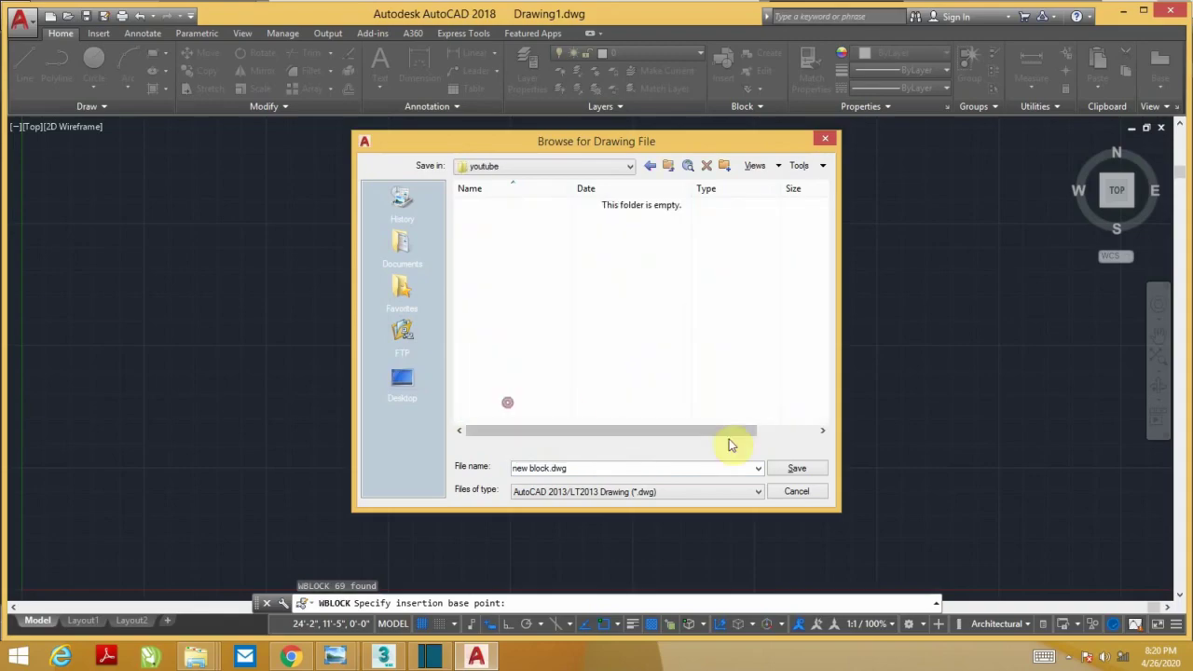
{"action": "left_click", "coordinate": [798, 469]}
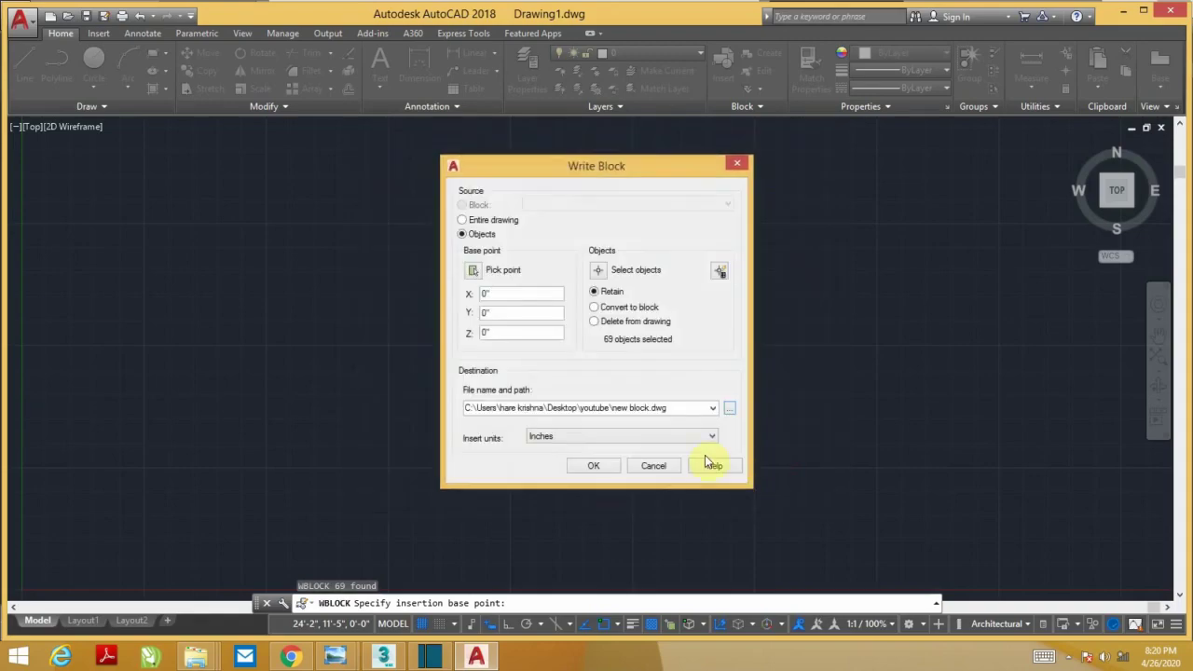
{"action": "left_click", "coordinate": [593, 467]}
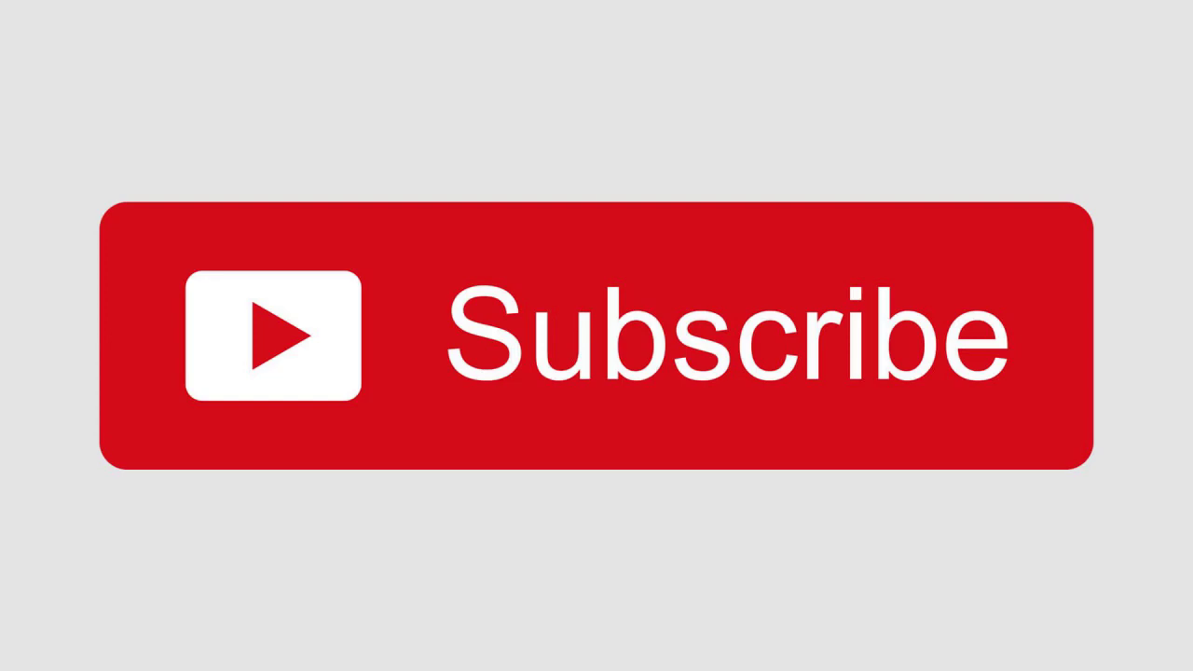